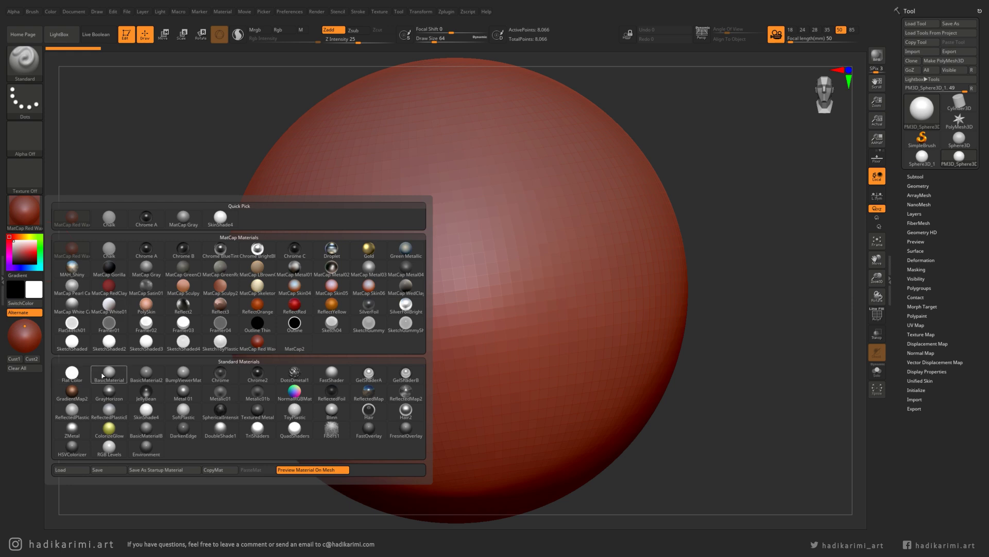
Display the sphere's polyframe and rotate the mesh by 90 with the Rotate deformation so its pole faces front
{"action": "left_click", "coordinate": [877, 315]}
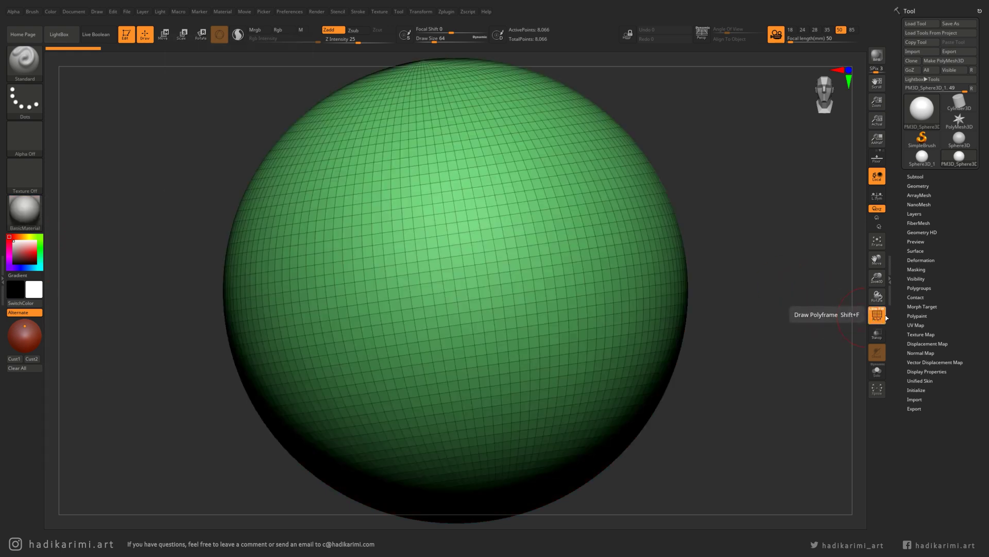
{"action": "left_click", "coordinate": [923, 259]}
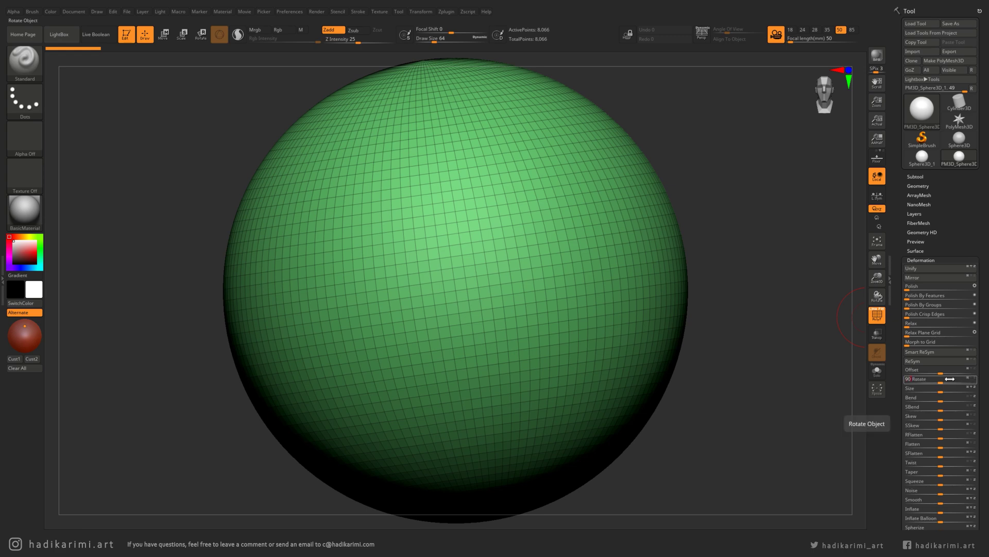
{"action": "left_click_drag", "start_coordinate": [950, 378], "coordinate": [950, 379]}
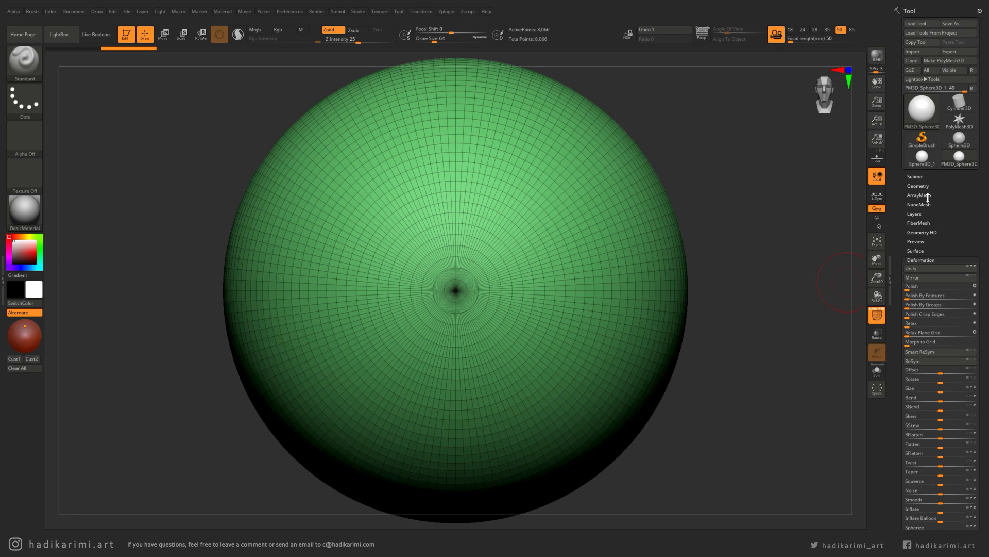
Duplicate the sphere subtool and make the original PM3D_Sphere3D_1 the active subtool
{"action": "left_click", "coordinate": [912, 177]}
{"action": "left_click", "coordinate": [917, 365]}
{"action": "left_click", "coordinate": [922, 202]}
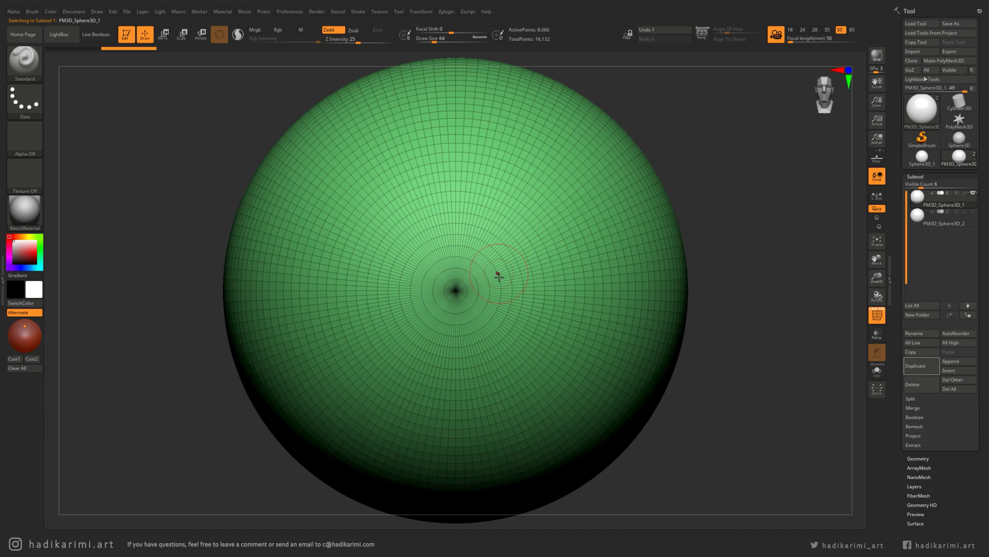
Set the Standard brush to the DragRect stroke and push a round iris depression into the sphere, centred on its front pole
{"action": "right_click_drag", "start_coordinate": [579, 286], "coordinate": [554, 284], "text": "alt"}
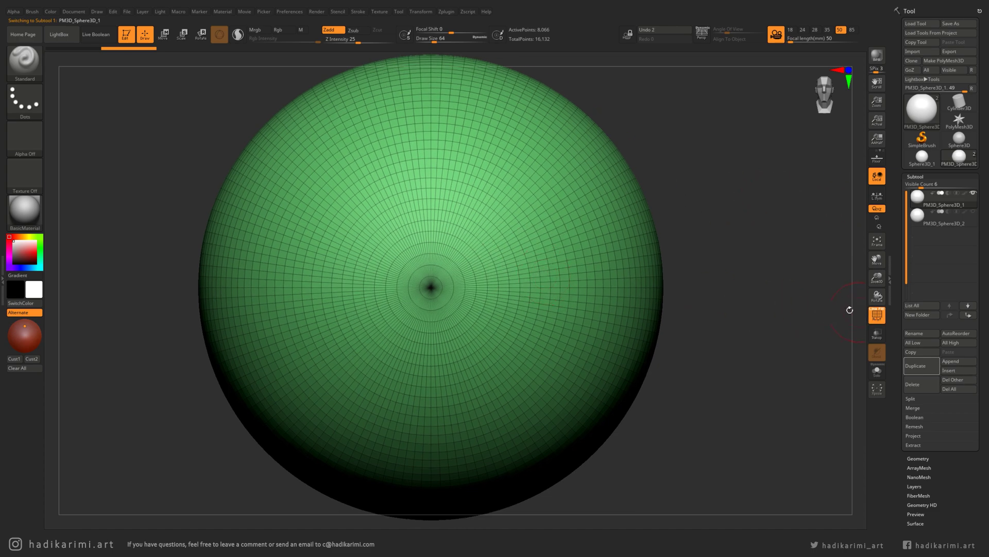
{"action": "right_click_drag", "start_coordinate": [431, 287], "coordinate": [438, 292], "text": "ctrl"}
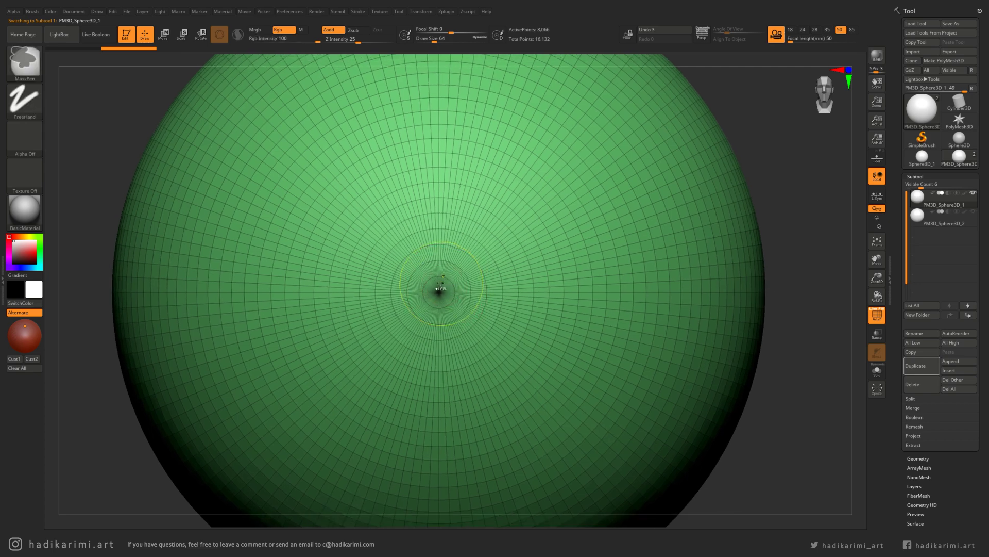
{"action": "left_click", "coordinate": [25, 99]}
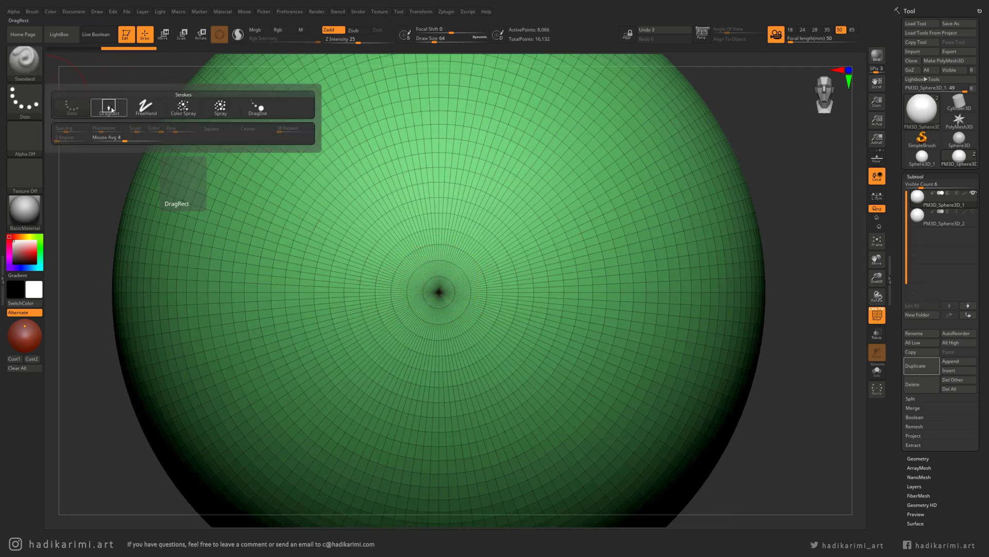
{"action": "left_click", "coordinate": [110, 108]}
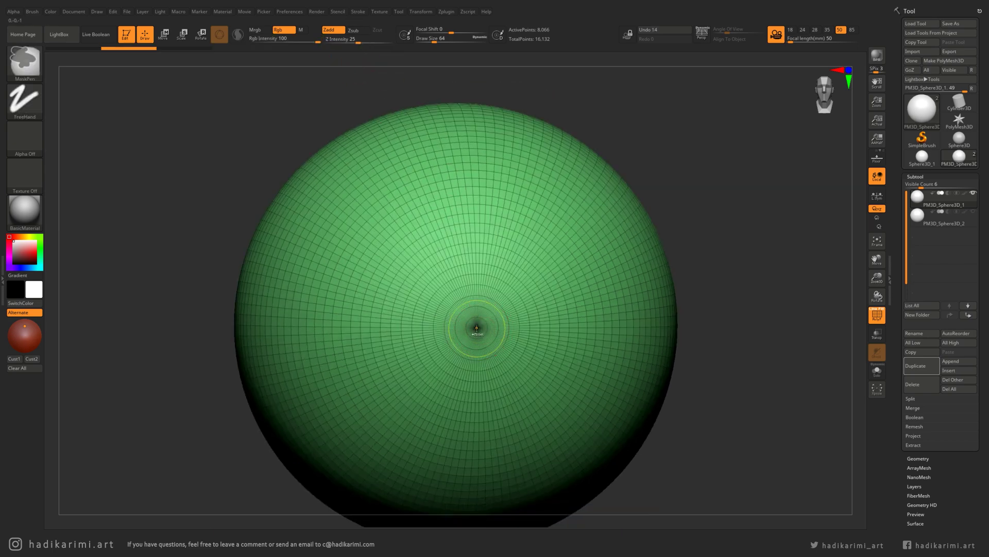
{"action": "left_click_drag", "start_coordinate": [474, 327], "coordinate": [535, 414]}
{"action": "mouse_move", "coordinate": [474, 326]}
{"action": "left_mouse_down", "text": "alt"}
{"action": "mouse_move", "coordinate": [552, 342]}
{"action": "mouse_move", "coordinate": [576, 377]}
{"action": "left_mouse_up", "text": "alt"}
{"action": "mouse_move", "coordinate": [458, 358]}
{"action": "right_mouse_down"}
{"action": "mouse_move", "coordinate": [562, 356]}
{"action": "mouse_move", "coordinate": [482, 358]}
{"action": "mouse_move", "coordinate": [506, 333]}
{"action": "mouse_move", "coordinate": [451, 342]}
{"action": "right_mouse_up"}
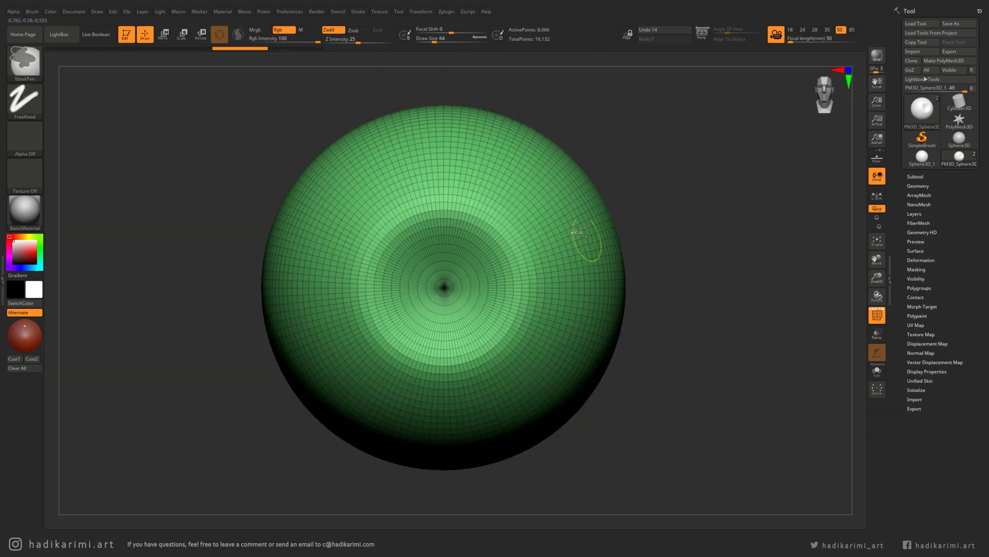
Set the selection stroke to Lasso and isolate the innermost polygon rings around the pole of the depression
{"action": "right_click_drag", "start_coordinate": [464, 260], "coordinate": [511, 327], "text": "ctrl"}
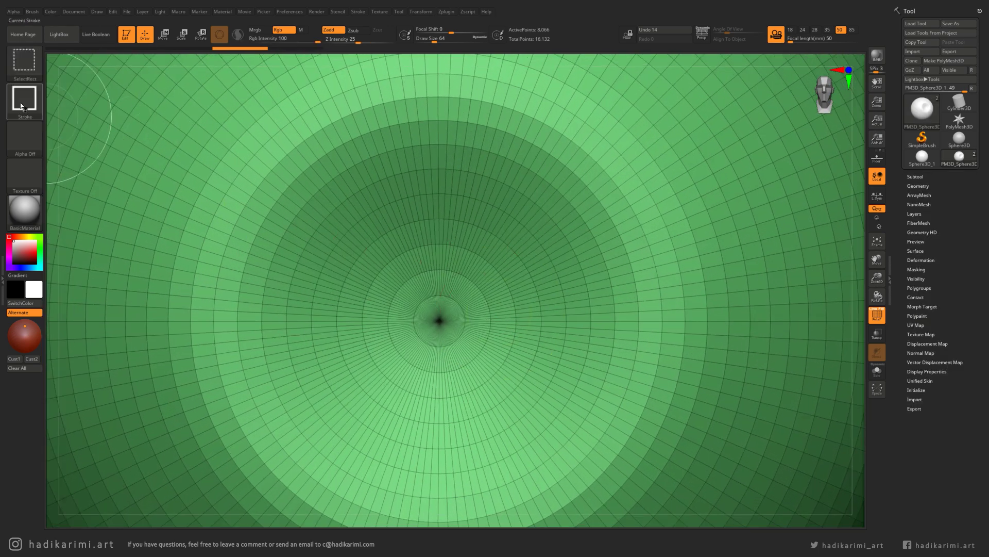
{"action": "left_click", "coordinate": [24, 109]}
{"action": "left_click", "coordinate": [184, 107]}
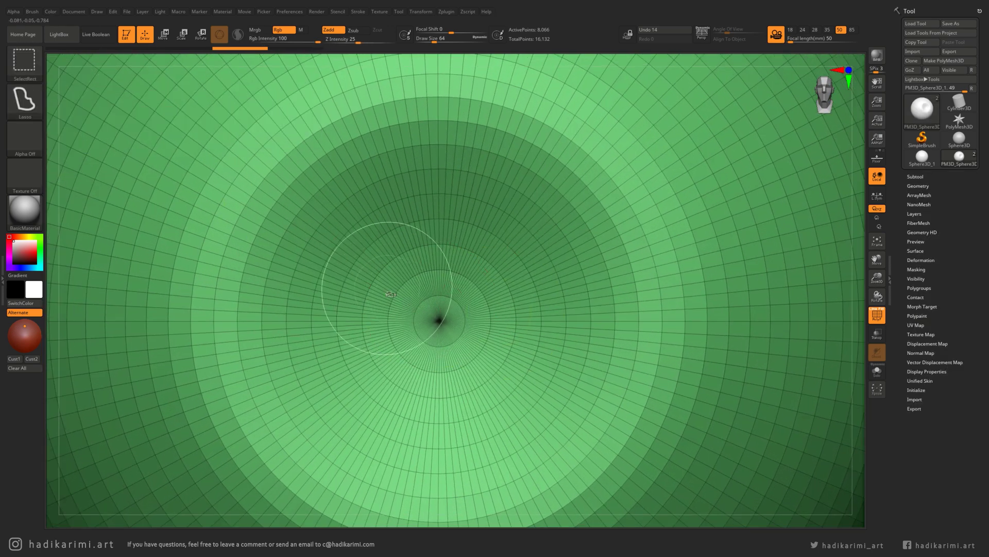
{"action": "left_click_drag", "start_coordinate": [477, 267], "coordinate": [439, 379], "text": "ctrl+shift"}
{"action": "left_click_drag", "start_coordinate": [391, 290], "coordinate": [393, 288], "text": "ctrl+shift"}
Turn on double-sided display for the isolated polygons
{"action": "right_click_drag", "start_coordinate": [524, 258], "coordinate": [515, 361], "text": "ctrl"}
{"action": "left_click", "coordinate": [926, 371]}
{"action": "left_click", "coordinate": [922, 398]}
{"action": "right_click_drag", "start_coordinate": [675, 369], "coordinate": [657, 362]}
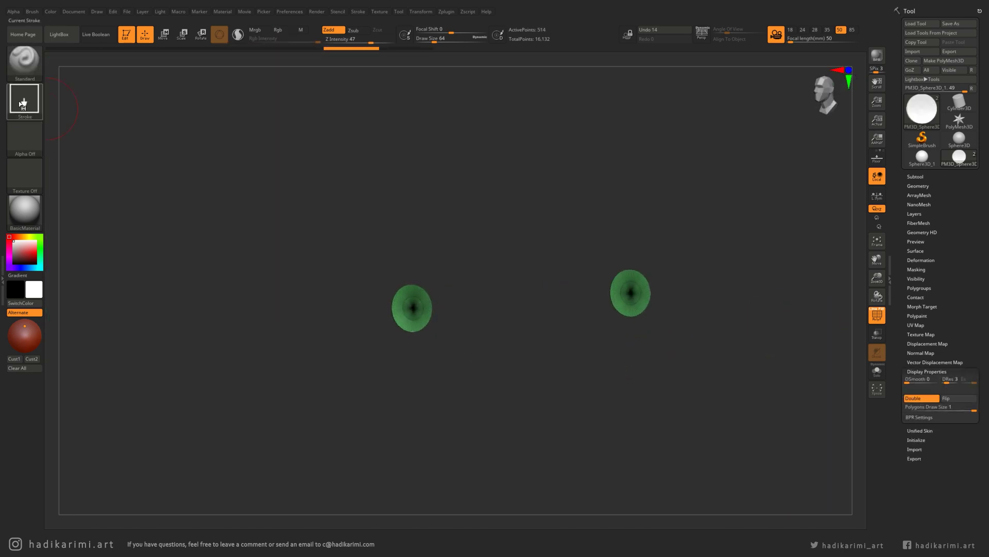
Isolate only the front polygon patch with a Rect selection, invert the visibility to open the pupil hole, and turn off the polyframe
{"action": "left_click", "coordinate": [35, 104], "text": "ctrl+shift"}
{"action": "left_click", "coordinate": [71, 107], "text": "ctrl+shift"}
{"action": "left_click_drag", "start_coordinate": [366, 250], "coordinate": [440, 336], "text": "ctrl+shift"}
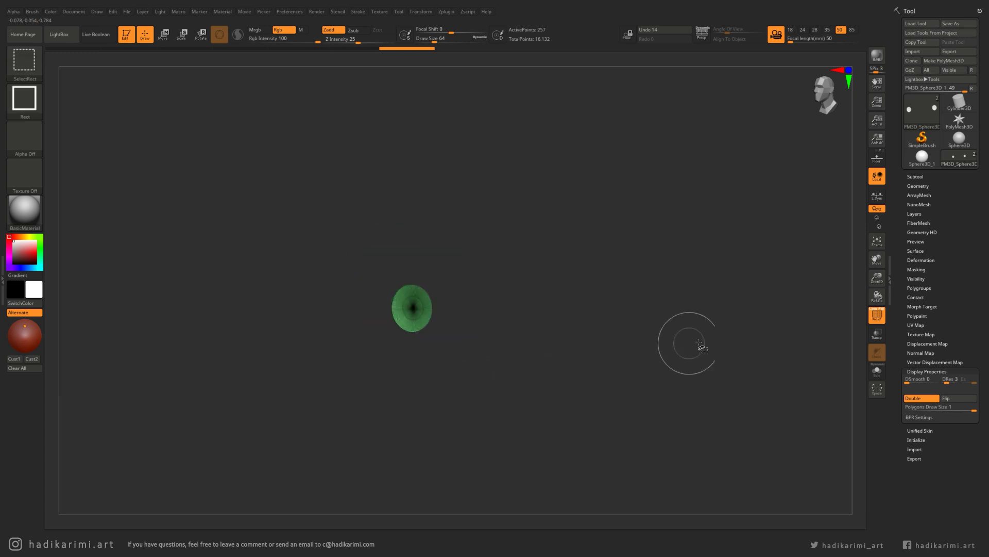
{"action": "left_click_drag", "start_coordinate": [661, 349], "coordinate": [701, 384], "text": "ctrl+shift"}
{"action": "right_click_drag", "start_coordinate": [713, 393], "coordinate": [832, 326], "text": "shift"}
{"action": "key", "text": "shift+f"}
{"action": "key", "text": "f"}
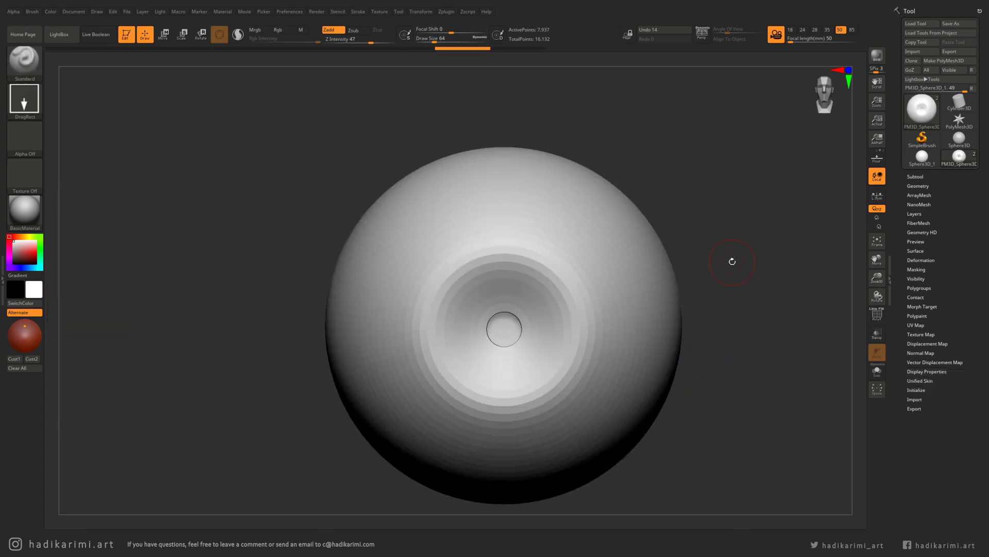
Delete the hidden pupil polygons and subdivide the eyeball mesh to level 3
{"action": "left_click", "coordinate": [922, 186]}
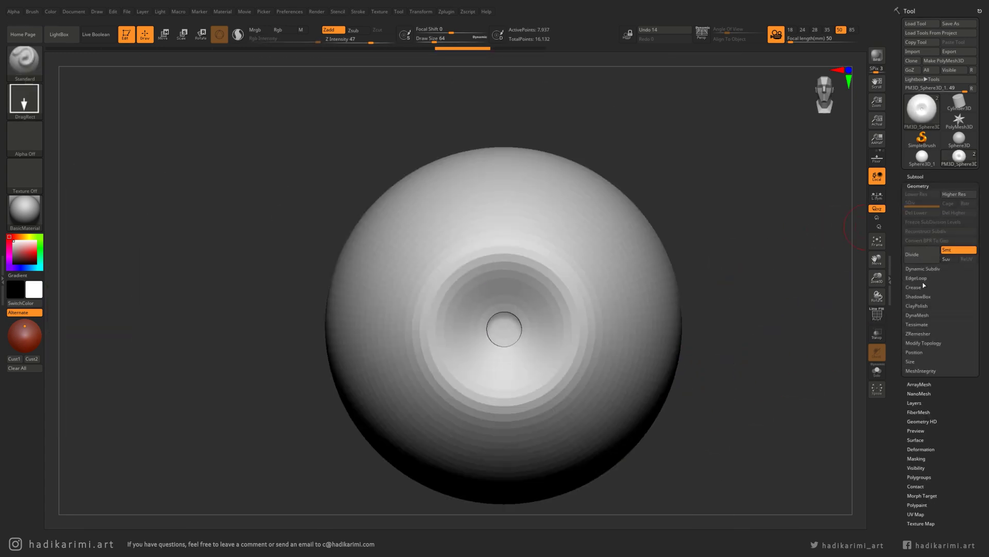
{"action": "left_click", "coordinate": [922, 343]}
{"action": "left_click", "coordinate": [919, 254]}
{"action": "left_click", "coordinate": [919, 255]}
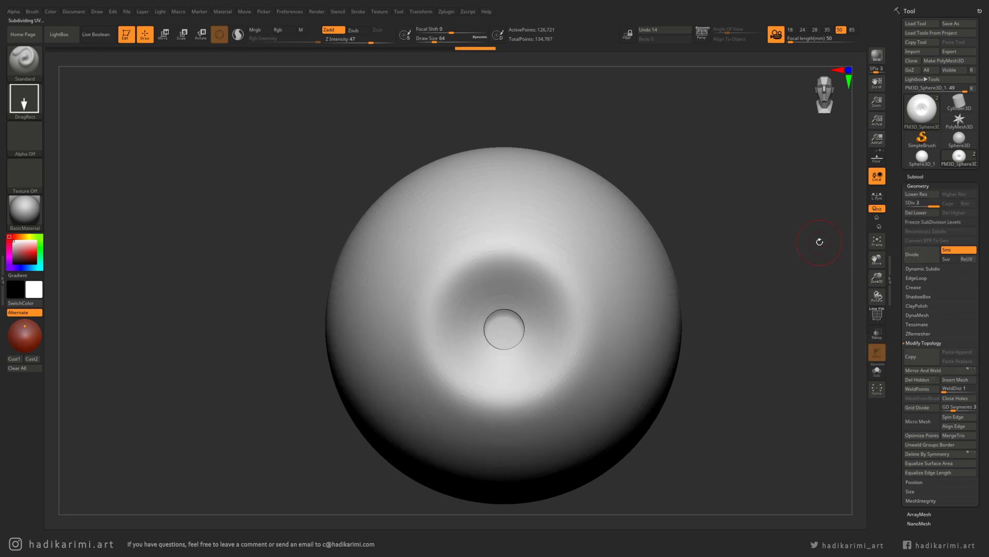
Subdivide the mesh to level 4 and activate radial symmetry around the Z axis with a radial count of 12
{"action": "left_click_drag", "start_coordinate": [707, 266], "coordinate": [554, 274]}
{"action": "right_click_drag", "start_coordinate": [480, 274], "coordinate": [526, 298], "text": "ctrl"}
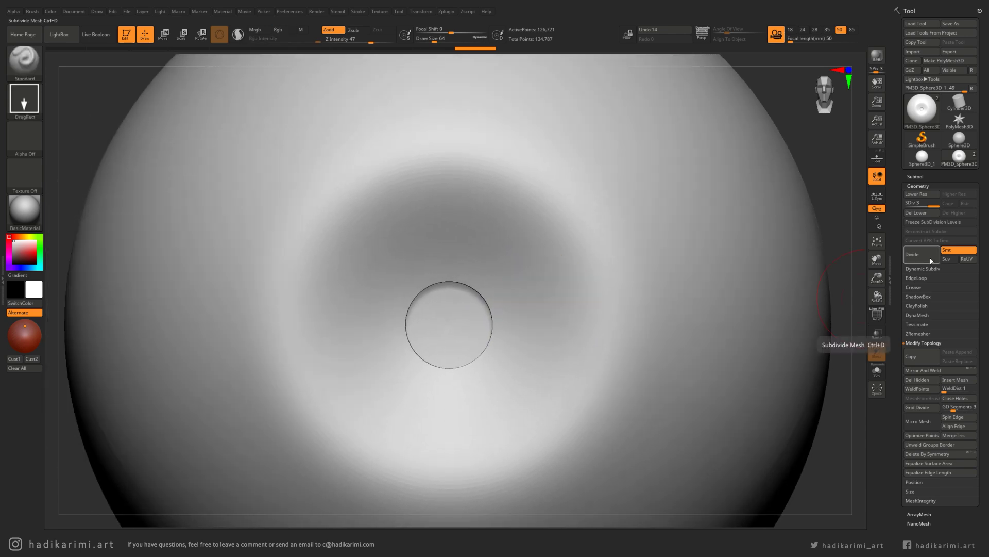
{"action": "left_click", "coordinate": [421, 11]}
{"action": "left_click", "coordinate": [442, 233]}
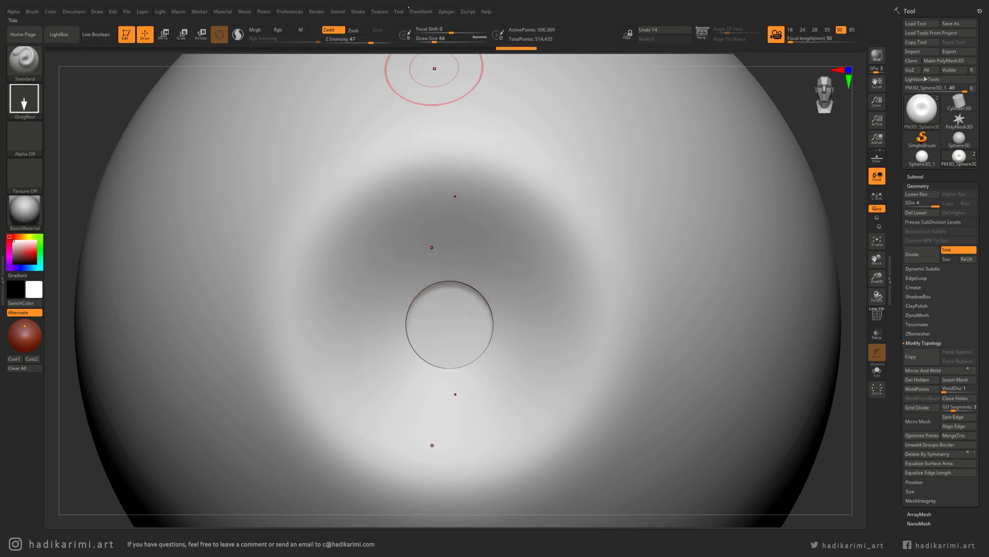
{"action": "left_click", "coordinate": [420, 12]}
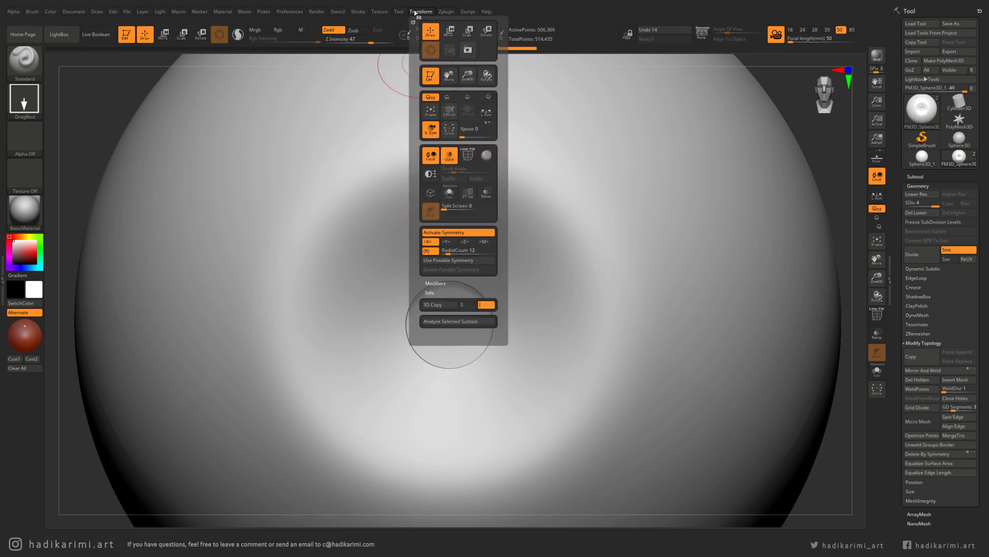
{"action": "left_click", "coordinate": [466, 244]}
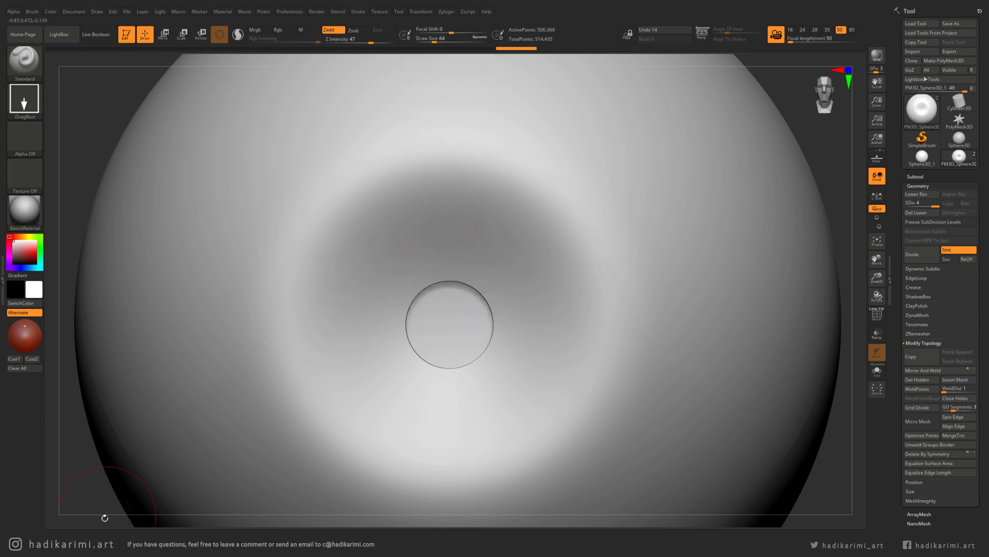
Choose the DamStandard brush with a Z Intensity of 27
{"action": "key", "text": "b"}
{"action": "key", "text": "d"}
{"action": "key", "text": "s"}
{"action": "left_click_drag", "start_coordinate": [357, 41], "coordinate": [353, 42]}
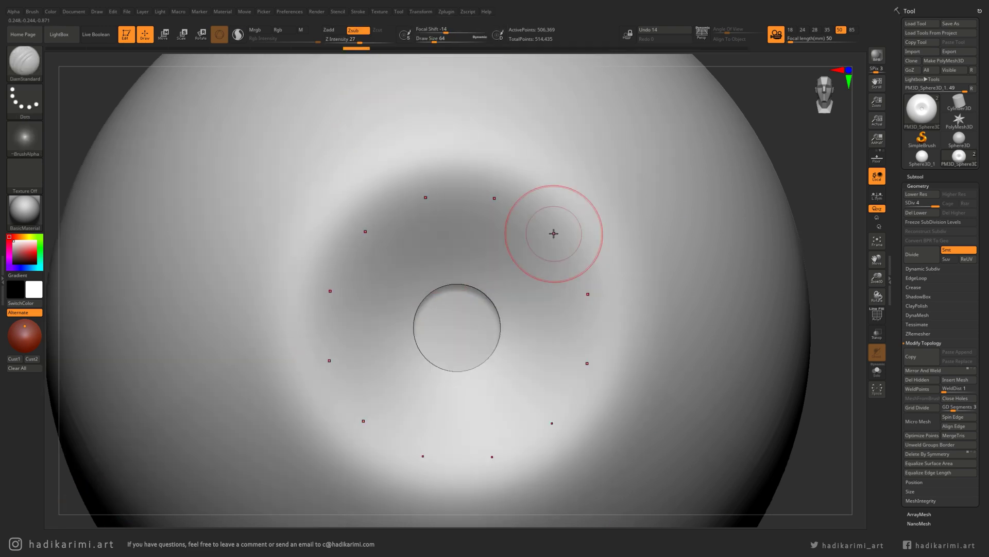
Subdivide the eyeball mesh once more and turn off its double-sided display
{"action": "left_click", "coordinate": [919, 256]}
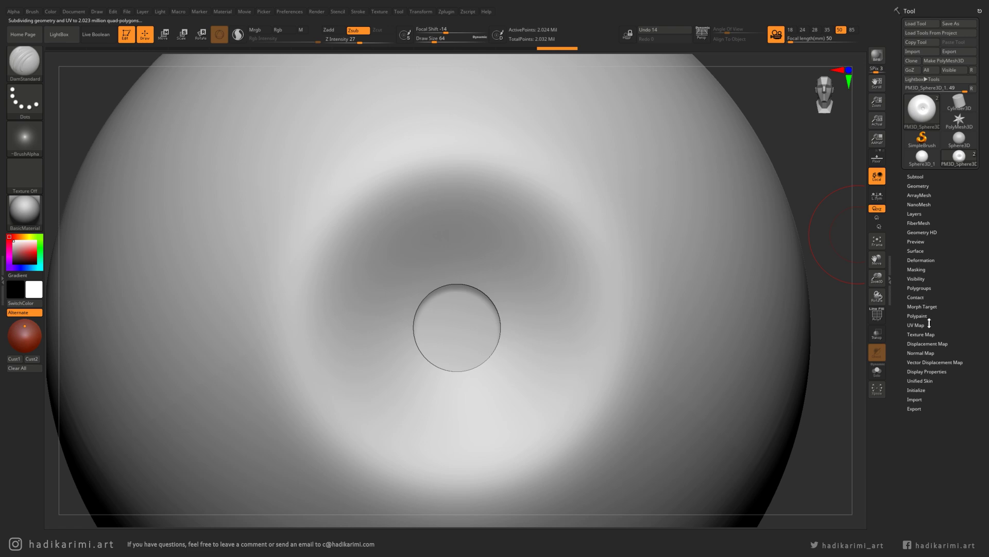
{"action": "left_click", "coordinate": [923, 371]}
{"action": "left_click", "coordinate": [920, 399]}
{"action": "left_click", "coordinate": [927, 371]}
Carve radial iris grooves from the outer part of the depression to the pupil edge with DamStandard at Draw Size 18
{"action": "left_click", "coordinate": [361, 12]}
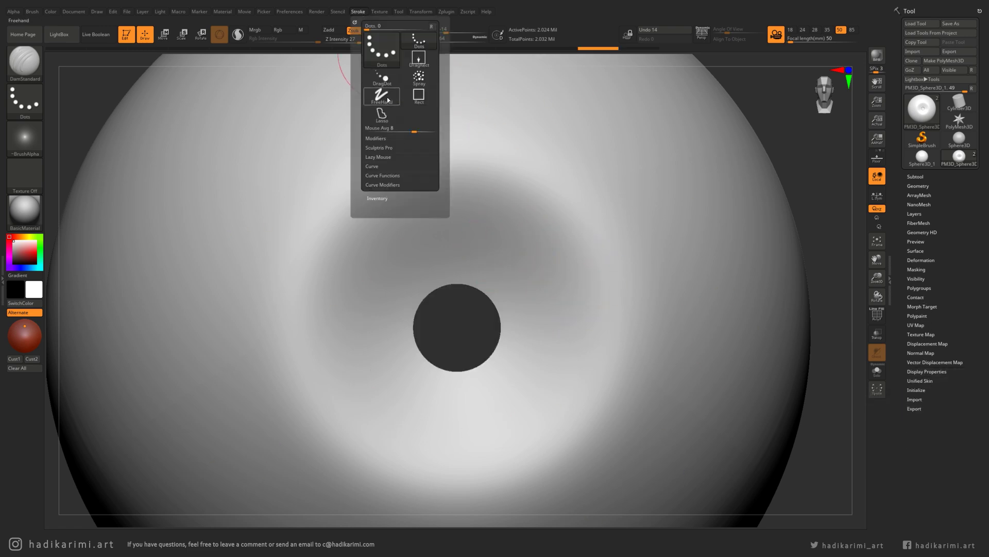
{"action": "left_click", "coordinate": [381, 139]}
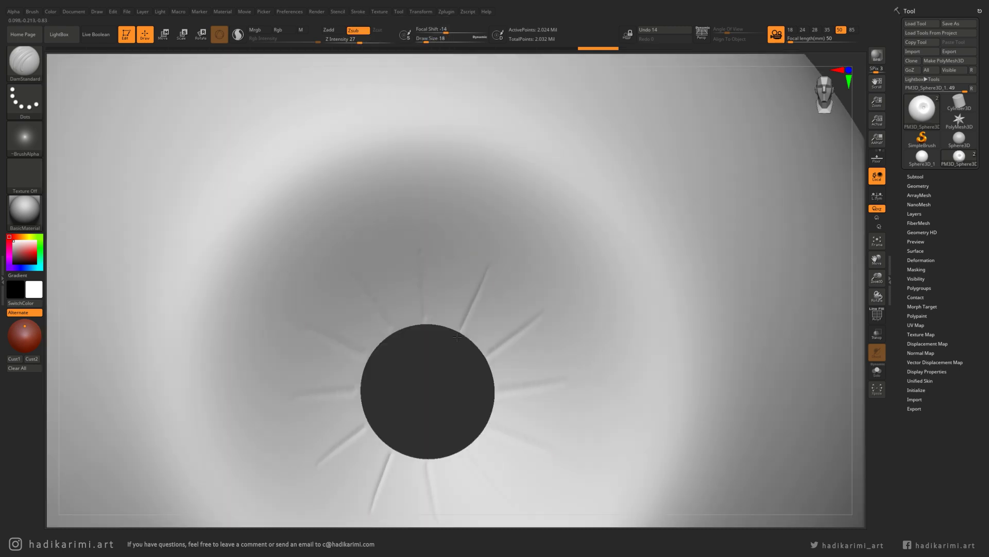
{"action": "left_click_drag", "start_coordinate": [496, 273], "coordinate": [467, 337]}
{"action": "left_click_drag", "start_coordinate": [499, 297], "coordinate": [475, 343]}
{"action": "mouse_move", "coordinate": [561, 226]}
{"action": "left_mouse_down"}
{"action": "mouse_move", "coordinate": [479, 289]}
{"action": "mouse_move", "coordinate": [475, 343]}
{"action": "left_mouse_up"}
{"action": "mouse_move", "coordinate": [571, 250]}
{"action": "left_mouse_down"}
{"action": "mouse_move", "coordinate": [477, 343]}
{"action": "mouse_move", "coordinate": [483, 351]}
{"action": "left_mouse_up"}
{"action": "left_click_drag", "start_coordinate": [587, 272], "coordinate": [489, 360]}
{"action": "left_click_drag", "start_coordinate": [603, 296], "coordinate": [491, 364]}
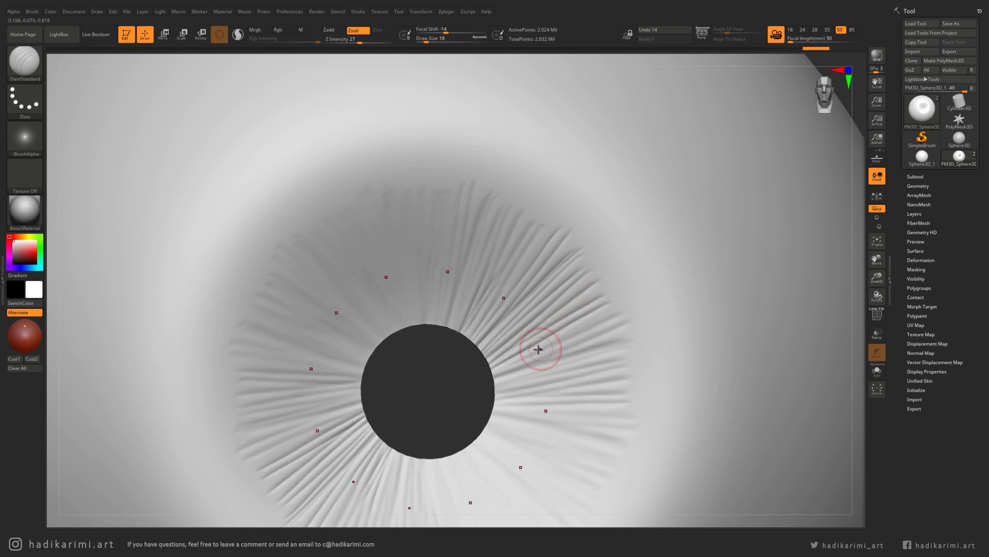
{"action": "right_click_drag", "start_coordinate": [550, 347], "coordinate": [647, 311]}
{"action": "mouse_move", "coordinate": [626, 320]}
{"action": "left_mouse_down"}
{"action": "mouse_move", "coordinate": [496, 361]}
{"action": "mouse_move", "coordinate": [493, 351]}
{"action": "left_mouse_up"}
{"action": "left_click_drag", "start_coordinate": [577, 331], "coordinate": [481, 353]}
{"action": "left_click_drag", "start_coordinate": [619, 332], "coordinate": [481, 365]}
{"action": "left_click_drag", "start_coordinate": [600, 358], "coordinate": [487, 367]}
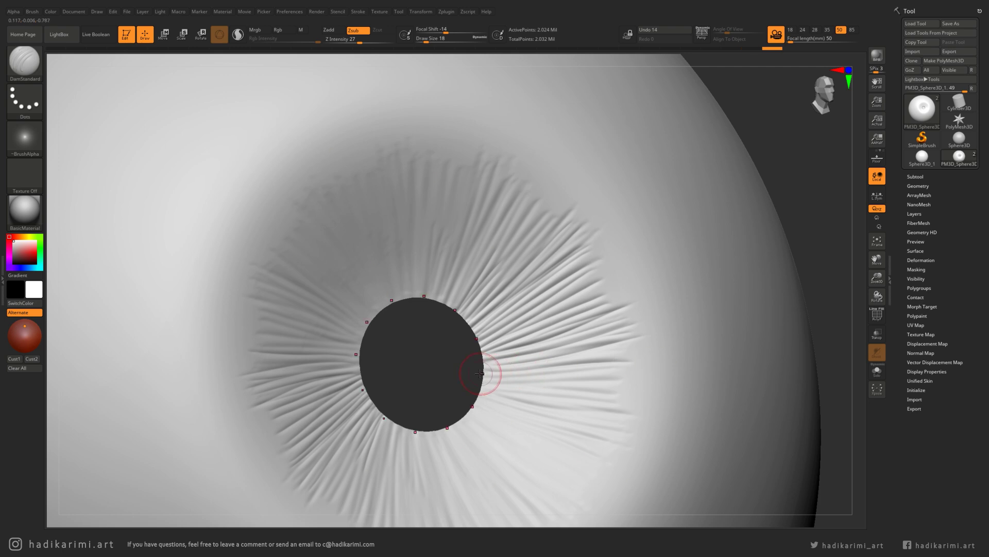
{"action": "mouse_move", "coordinate": [565, 364]}
{"action": "right_mouse_down", "text": "alt"}
{"action": "mouse_move", "coordinate": [537, 318]}
{"action": "mouse_move", "coordinate": [488, 344]}
{"action": "mouse_move", "coordinate": [455, 331]}
{"action": "right_mouse_up", "text": "alt"}
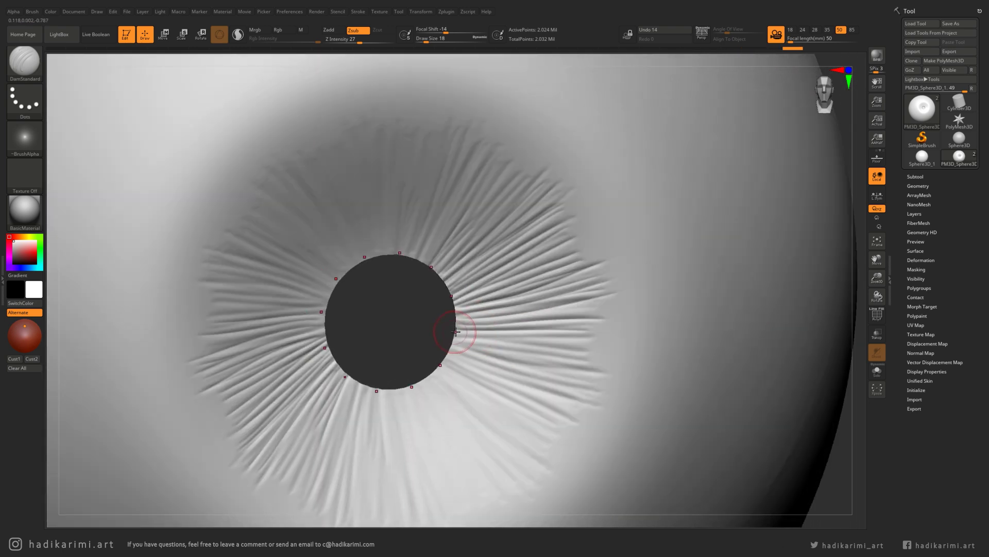
{"action": "left_click_drag", "start_coordinate": [538, 345], "coordinate": [454, 337]}
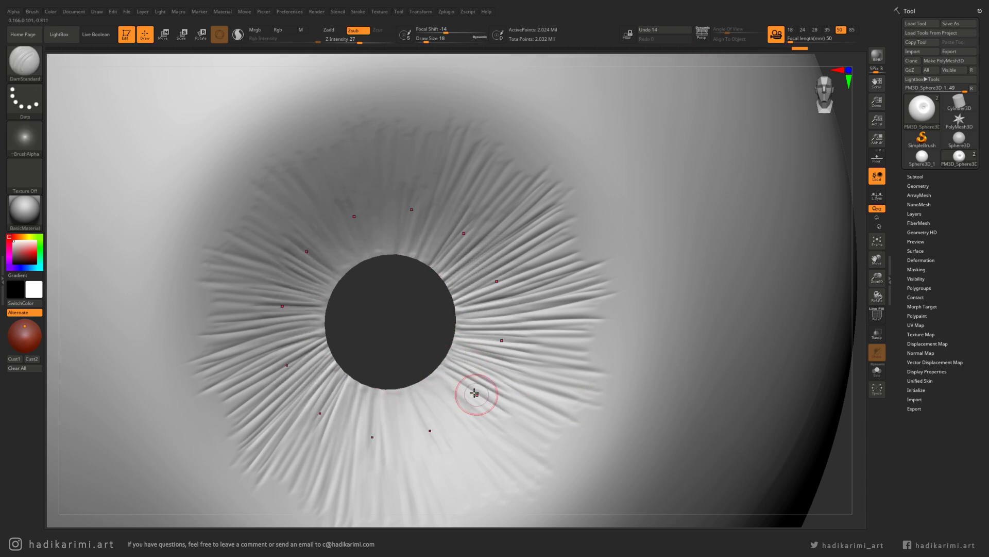
{"action": "right_click_drag", "start_coordinate": [446, 405], "coordinate": [367, 398]}
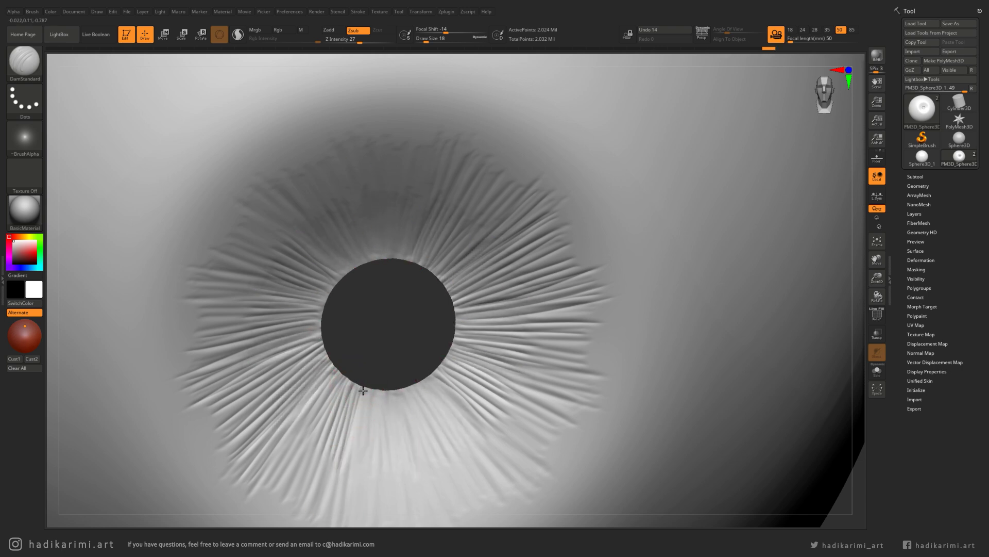
{"action": "key", "text": "ctrl+z"}
{"action": "key", "text": "ctrl+shift+z"}
{"action": "right_click_drag", "start_coordinate": [378, 412], "coordinate": [383, 357], "text": "alt"}
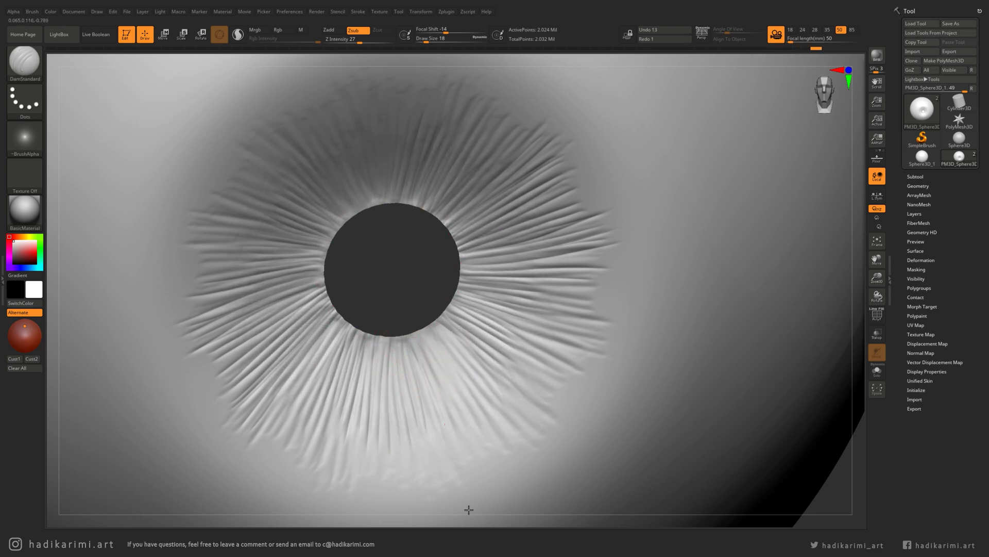
{"action": "mouse_move", "coordinate": [435, 357]}
{"action": "left_mouse_down"}
{"action": "mouse_move", "coordinate": [437, 329]}
{"action": "mouse_move", "coordinate": [469, 309]}
{"action": "left_mouse_up"}
{"action": "mouse_move", "coordinate": [484, 314]}
{"action": "right_mouse_down", "text": "alt"}
{"action": "mouse_move", "coordinate": [488, 353]}
{"action": "mouse_move", "coordinate": [522, 306]}
{"action": "mouse_move", "coordinate": [517, 324]}
{"action": "mouse_move", "coordinate": [539, 329]}
{"action": "right_mouse_up", "text": "alt"}
Reduce the Draw Size to 7 and carve short, fine radial grooves all around the pupil's edge
{"action": "right_click_drag", "start_coordinate": [420, 375], "coordinate": [344, 361], "text": "ctrl"}
{"action": "key", "text": "space"}
{"action": "left_click_drag", "start_coordinate": [350, 367], "coordinate": [346, 367]}
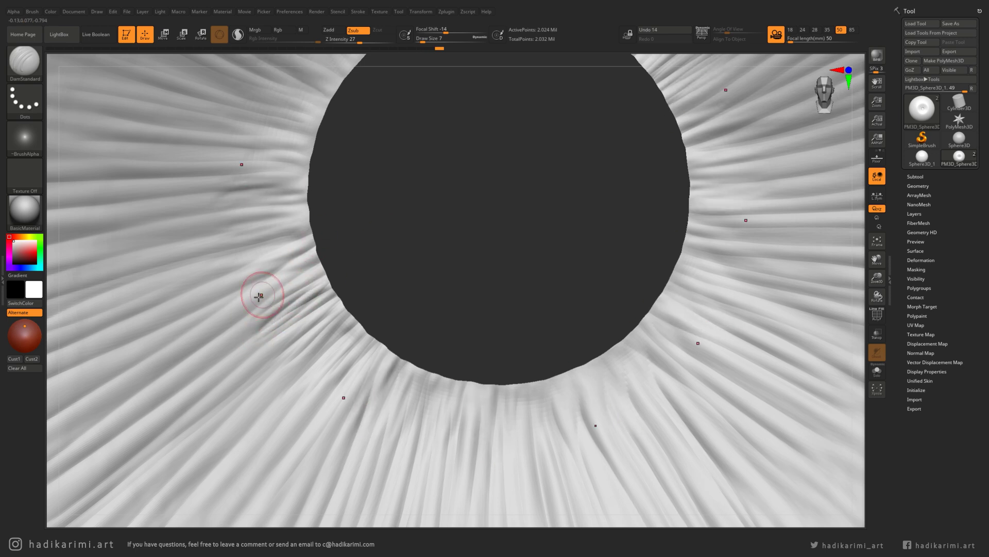
{"action": "right_click_drag", "start_coordinate": [256, 230], "coordinate": [305, 274], "text": "alt"}
{"action": "mouse_move", "coordinate": [254, 305]}
{"action": "left_mouse_down"}
{"action": "mouse_move", "coordinate": [360, 276]}
{"action": "mouse_move", "coordinate": [346, 268]}
{"action": "left_mouse_up"}
{"action": "left_click_drag", "start_coordinate": [257, 278], "coordinate": [346, 258]}
{"action": "mouse_move", "coordinate": [232, 261]}
{"action": "left_mouse_down"}
{"action": "mouse_move", "coordinate": [346, 249]}
{"action": "mouse_move", "coordinate": [338, 239]}
{"action": "left_mouse_up"}
{"action": "left_click_drag", "start_coordinate": [234, 240], "coordinate": [353, 229]}
{"action": "left_click_drag", "start_coordinate": [296, 244], "coordinate": [354, 237]}
{"action": "left_click_drag", "start_coordinate": [286, 257], "coordinate": [355, 250]}
{"action": "right_click_drag", "start_coordinate": [311, 233], "coordinate": [337, 302], "text": "alt"}
{"action": "left_click_drag", "start_coordinate": [273, 289], "coordinate": [468, 282]}
{"action": "left_click_drag", "start_coordinate": [280, 266], "coordinate": [383, 262]}
{"action": "left_click_drag", "start_coordinate": [255, 252], "coordinate": [380, 254]}
{"action": "left_click_drag", "start_coordinate": [275, 230], "coordinate": [386, 239]}
{"action": "left_click_drag", "start_coordinate": [295, 212], "coordinate": [404, 230]}
{"action": "left_click_drag", "start_coordinate": [301, 193], "coordinate": [397, 221]}
{"action": "left_click_drag", "start_coordinate": [289, 175], "coordinate": [411, 194]}
{"action": "left_click_drag", "start_coordinate": [330, 160], "coordinate": [468, 232]}
{"action": "left_click_drag", "start_coordinate": [323, 139], "coordinate": [424, 192]}
{"action": "mouse_move", "coordinate": [342, 118]}
{"action": "left_mouse_down"}
{"action": "mouse_move", "coordinate": [431, 185]}
{"action": "mouse_move", "coordinate": [436, 178]}
{"action": "left_mouse_up"}
{"action": "left_click_drag", "start_coordinate": [386, 118], "coordinate": [433, 174]}
{"action": "right_click_drag", "start_coordinate": [387, 114], "coordinate": [401, 182], "text": "alt"}
{"action": "mouse_move", "coordinate": [400, 176]}
{"action": "left_mouse_down"}
{"action": "mouse_move", "coordinate": [451, 246]}
{"action": "mouse_move", "coordinate": [461, 235]}
{"action": "left_mouse_up"}
{"action": "left_click_drag", "start_coordinate": [428, 180], "coordinate": [467, 231]}
{"action": "mouse_move", "coordinate": [431, 157]}
{"action": "left_mouse_down"}
{"action": "mouse_move", "coordinate": [466, 227]}
{"action": "mouse_move", "coordinate": [496, 212]}
{"action": "left_mouse_up"}
{"action": "mouse_move", "coordinate": [462, 139]}
{"action": "left_mouse_down"}
{"action": "mouse_move", "coordinate": [503, 207]}
{"action": "mouse_move", "coordinate": [509, 198]}
{"action": "left_mouse_up"}
{"action": "mouse_move", "coordinate": [497, 126]}
{"action": "left_mouse_down"}
{"action": "mouse_move", "coordinate": [519, 196]}
{"action": "mouse_move", "coordinate": [539, 193]}
{"action": "left_mouse_up"}
{"action": "left_click_drag", "start_coordinate": [561, 238], "coordinate": [513, 296], "text": "alt"}
{"action": "left_click_drag", "start_coordinate": [484, 170], "coordinate": [514, 229]}
{"action": "left_click_drag", "start_coordinate": [518, 178], "coordinate": [531, 256]}
{"action": "mouse_move", "coordinate": [542, 166]}
{"action": "left_mouse_down"}
{"action": "mouse_move", "coordinate": [544, 240]}
{"action": "mouse_move", "coordinate": [557, 238]}
{"action": "left_mouse_up"}
{"action": "left_click_drag", "start_coordinate": [576, 157], "coordinate": [566, 240]}
{"action": "mouse_move", "coordinate": [605, 150]}
{"action": "left_mouse_down"}
{"action": "mouse_move", "coordinate": [583, 238]}
{"action": "mouse_move", "coordinate": [598, 252]}
{"action": "left_mouse_up"}
{"action": "left_click_drag", "start_coordinate": [629, 184], "coordinate": [603, 257]}
{"action": "left_click_drag", "start_coordinate": [647, 160], "coordinate": [614, 256]}
{"action": "mouse_move", "coordinate": [660, 183]}
{"action": "left_mouse_down"}
{"action": "mouse_move", "coordinate": [628, 266]}
{"action": "mouse_move", "coordinate": [644, 274]}
{"action": "left_mouse_up"}
{"action": "mouse_move", "coordinate": [700, 201]}
{"action": "left_mouse_down"}
{"action": "mouse_move", "coordinate": [650, 274]}
{"action": "mouse_move", "coordinate": [662, 284]}
{"action": "left_mouse_up"}
{"action": "mouse_move", "coordinate": [709, 232]}
{"action": "left_mouse_down"}
{"action": "mouse_move", "coordinate": [663, 290]}
{"action": "mouse_move", "coordinate": [674, 290]}
{"action": "left_mouse_up"}
{"action": "mouse_move", "coordinate": [733, 257]}
{"action": "left_mouse_down"}
{"action": "mouse_move", "coordinate": [682, 301]}
{"action": "mouse_move", "coordinate": [688, 309]}
{"action": "left_mouse_up"}
{"action": "left_click_drag", "start_coordinate": [748, 280], "coordinate": [699, 323]}
{"action": "left_click_drag", "start_coordinate": [776, 297], "coordinate": [705, 337]}
{"action": "left_click_drag", "start_coordinate": [757, 318], "coordinate": [713, 345]}
{"action": "left_click_drag", "start_coordinate": [670, 366], "coordinate": [602, 293], "text": "alt"}
{"action": "left_click_drag", "start_coordinate": [692, 294], "coordinate": [655, 309]}
{"action": "left_click_drag", "start_coordinate": [732, 300], "coordinate": [662, 318]}
{"action": "left_click_drag", "start_coordinate": [729, 328], "coordinate": [662, 338]}
{"action": "left_click_drag", "start_coordinate": [721, 334], "coordinate": [657, 347]}
{"action": "right_click_drag", "start_coordinate": [703, 278], "coordinate": [618, 207], "text": "alt"}
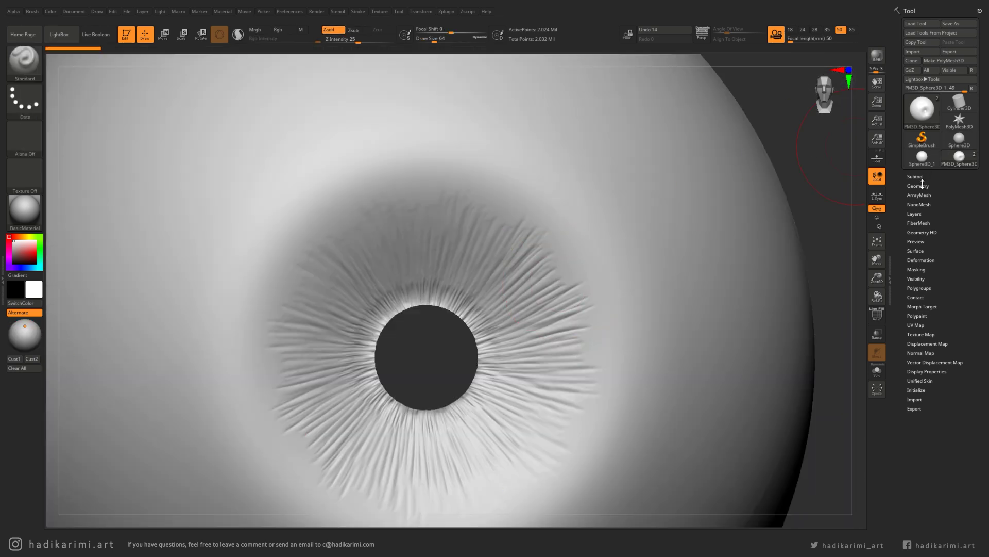
Subdivide the eyeball mesh to level 6
{"action": "left_click", "coordinate": [922, 186]}
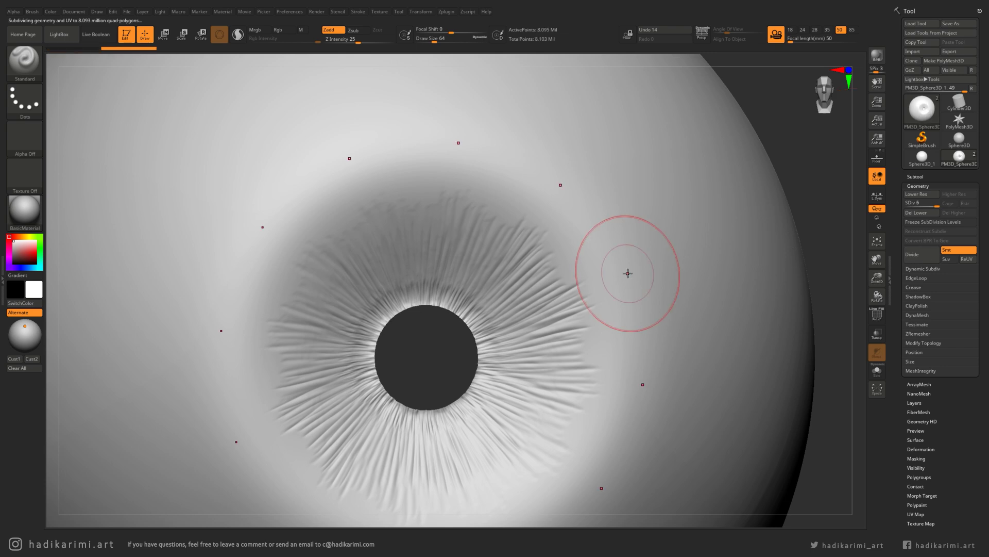
{"action": "right_click_drag", "start_coordinate": [485, 286], "coordinate": [497, 320]}
{"action": "mouse_move", "coordinate": [465, 262]}
{"action": "right_mouse_down", "text": "ctrl"}
{"action": "mouse_move", "coordinate": [470, 273]}
{"action": "mouse_move", "coordinate": [481, 261]}
{"action": "mouse_move", "coordinate": [471, 247]}
{"action": "right_mouse_up", "text": "ctrl"}
Set the Standard brush to Focal Shift -60 and Draw Size 14, and mask a wavy-edged ring on the iris around the pupil
{"action": "left_click_drag", "start_coordinate": [451, 32], "coordinate": [435, 33]}
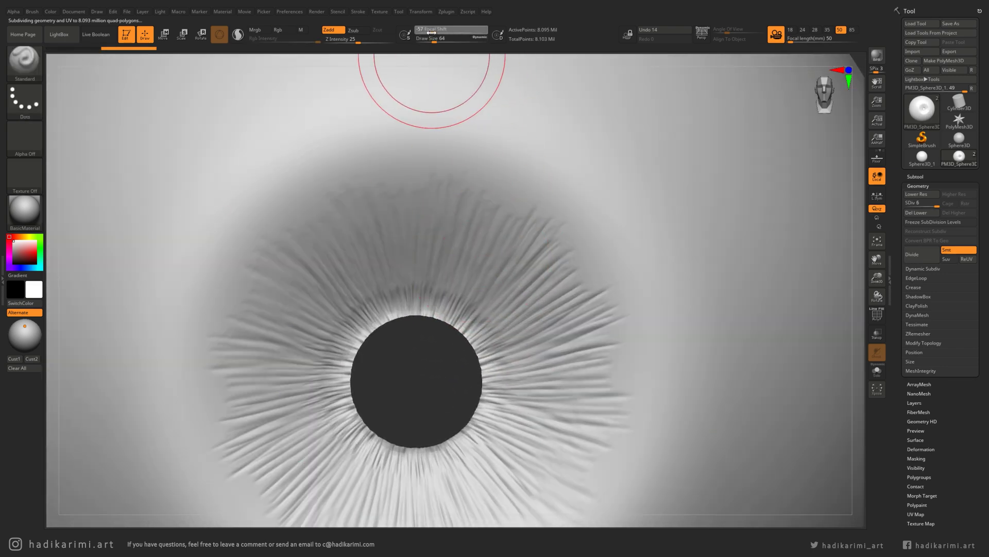
{"action": "key", "text": "space"}
{"action": "mouse_move", "coordinate": [514, 264]}
{"action": "left_mouse_down"}
{"action": "mouse_move", "coordinate": [481, 273]}
{"action": "mouse_move", "coordinate": [458, 252]}
{"action": "left_mouse_up"}
{"action": "mouse_move", "coordinate": [490, 291]}
{"action": "left_mouse_down", "text": "ctrl+alt"}
{"action": "mouse_move", "coordinate": [464, 303]}
{"action": "mouse_move", "coordinate": [487, 273]}
{"action": "mouse_move", "coordinate": [503, 272]}
{"action": "left_mouse_up", "text": "ctrl+alt"}
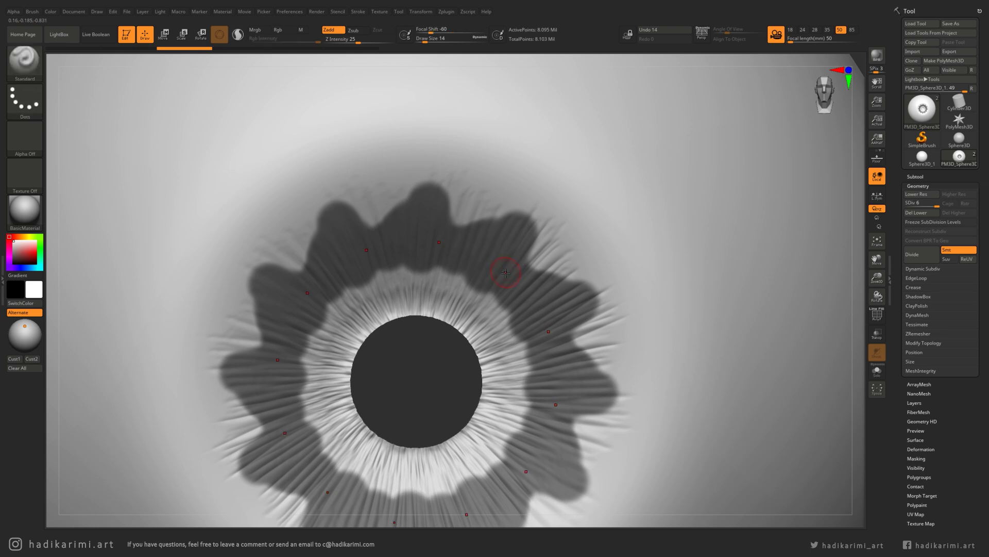
Erase oval openings and pointed notches from the inner part of the iris mask, working down to Draw Size 6
{"action": "right_click_drag", "start_coordinate": [506, 271], "coordinate": [484, 290], "text": "ctrl"}
{"action": "key", "text": "["}
{"action": "mouse_move", "coordinate": [483, 289]}
{"action": "left_mouse_down", "text": "ctrl"}
{"action": "mouse_move", "coordinate": [471, 294]}
{"action": "mouse_move", "coordinate": [496, 322]}
{"action": "mouse_move", "coordinate": [514, 290]}
{"action": "left_mouse_up", "text": "ctrl"}
{"action": "mouse_move", "coordinate": [492, 324]}
{"action": "left_mouse_down", "text": "ctrl+alt"}
{"action": "mouse_move", "coordinate": [501, 292]}
{"action": "mouse_move", "coordinate": [454, 304]}
{"action": "mouse_move", "coordinate": [462, 258]}
{"action": "mouse_move", "coordinate": [405, 323]}
{"action": "mouse_move", "coordinate": [441, 329]}
{"action": "mouse_move", "coordinate": [495, 235]}
{"action": "left_mouse_up", "text": "ctrl+alt"}
{"action": "key", "text": "["}
{"action": "mouse_move", "coordinate": [479, 272]}
{"action": "left_mouse_down", "text": "ctrl+alt"}
{"action": "mouse_move", "coordinate": [499, 233]}
{"action": "mouse_move", "coordinate": [473, 286]}
{"action": "left_mouse_up", "text": "ctrl+alt"}
{"action": "key", "text": "ctrl"}
{"action": "mouse_move", "coordinate": [497, 240]}
{"action": "left_mouse_down", "text": "ctrl+alt"}
{"action": "mouse_move", "coordinate": [501, 233]}
{"action": "mouse_move", "coordinate": [502, 275]}
{"action": "left_mouse_up", "text": "ctrl+alt"}
{"action": "right_click_drag", "start_coordinate": [510, 268], "coordinate": [496, 294], "text": "alt"}
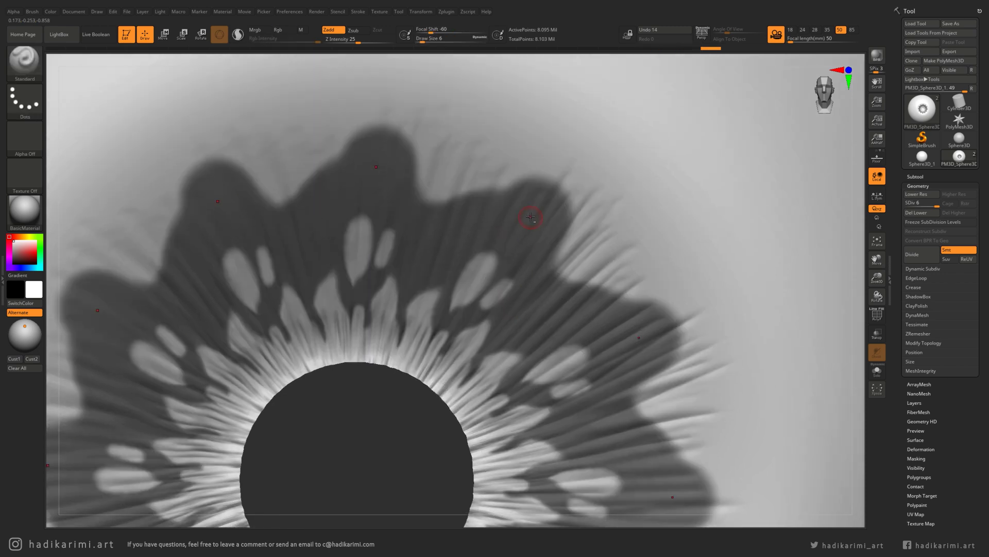
Try cutting small extra openings into the iris mask with the mask brush at Draw Size 4
{"action": "left_click_drag", "start_coordinate": [568, 216], "coordinate": [548, 261], "text": "ctrl+alt"}
{"action": "key", "text": "space"}
{"action": "mouse_move", "coordinate": [518, 205]}
{"action": "left_mouse_down"}
{"action": "mouse_move", "coordinate": [495, 171]}
{"action": "mouse_move", "coordinate": [435, 212]}
{"action": "mouse_move", "coordinate": [406, 132]}
{"action": "mouse_move", "coordinate": [351, 144]}
{"action": "mouse_move", "coordinate": [273, 225]}
{"action": "mouse_move", "coordinate": [281, 189]}
{"action": "mouse_move", "coordinate": [273, 179]}
{"action": "left_mouse_up"}
{"action": "key", "text": "["}
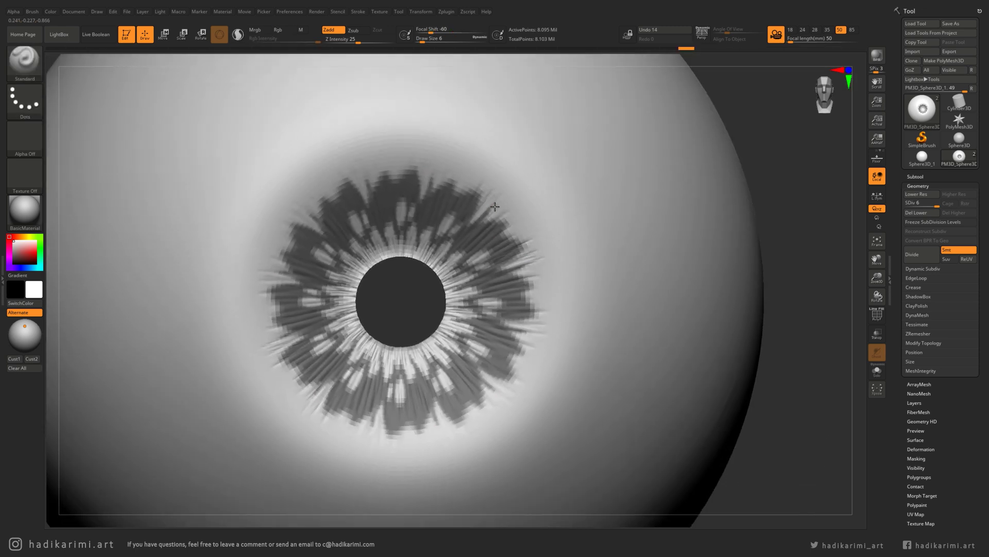
{"action": "left_click", "coordinate": [514, 285], "text": "ctrl"}
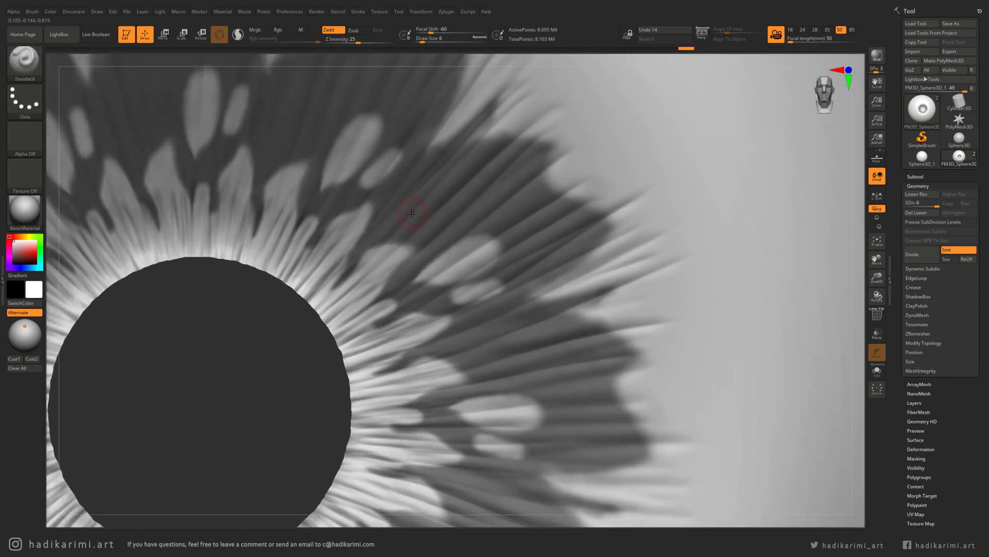
{"action": "key", "text": "ctrl"}
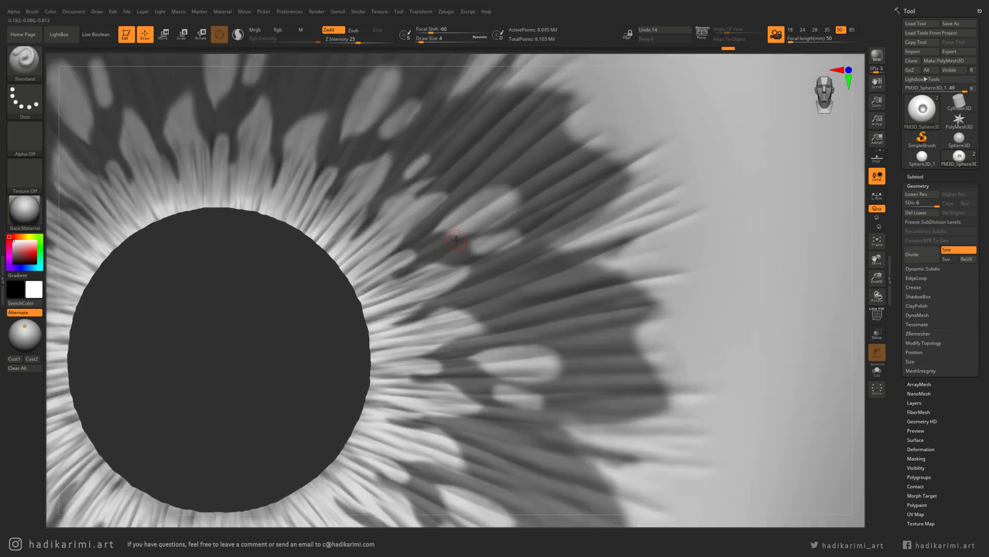
{"action": "key", "text": "ctrl"}
{"action": "key", "text": "ctrl"}
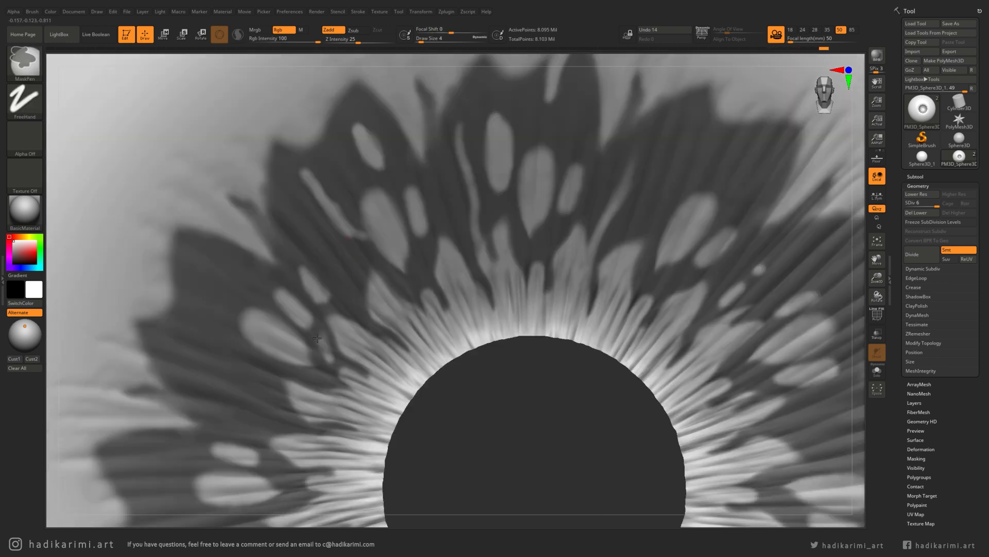
Try erasing small ovals and narrow slits from the iris mask beside and below the pupil
{"action": "right_click_drag", "start_coordinate": [317, 338], "coordinate": [289, 218]}
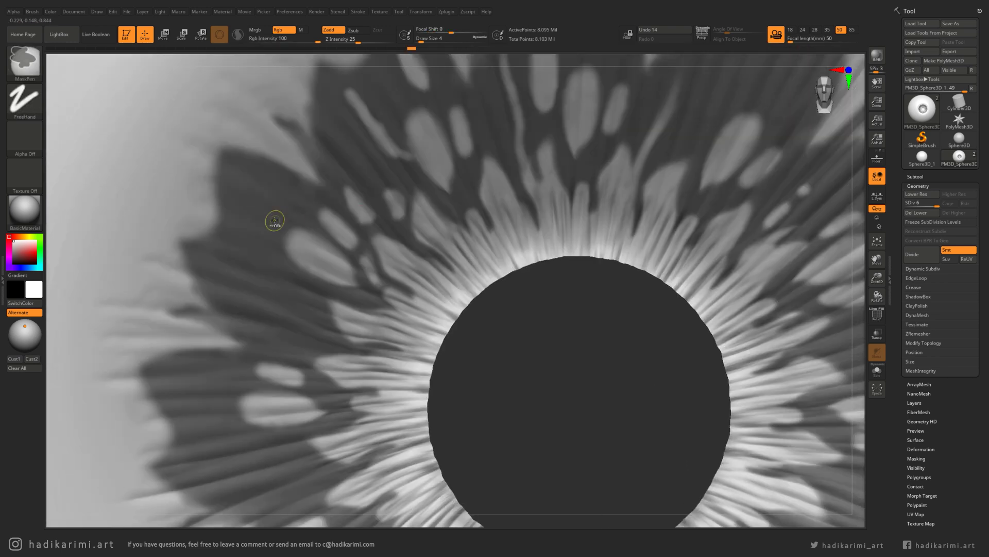
{"action": "right_click_drag", "start_coordinate": [317, 345], "coordinate": [286, 302]}
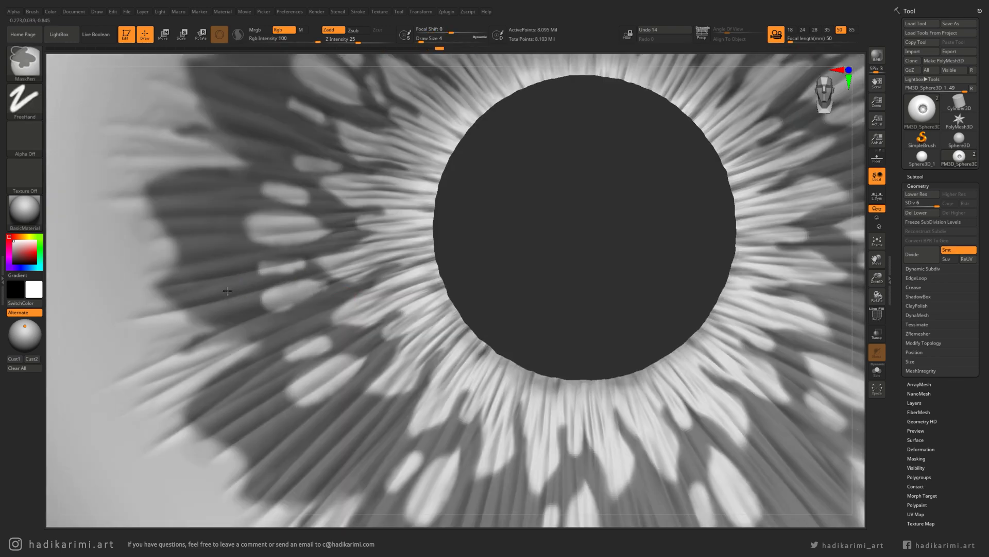
{"action": "right_click_drag", "start_coordinate": [301, 155], "coordinate": [360, 323]}
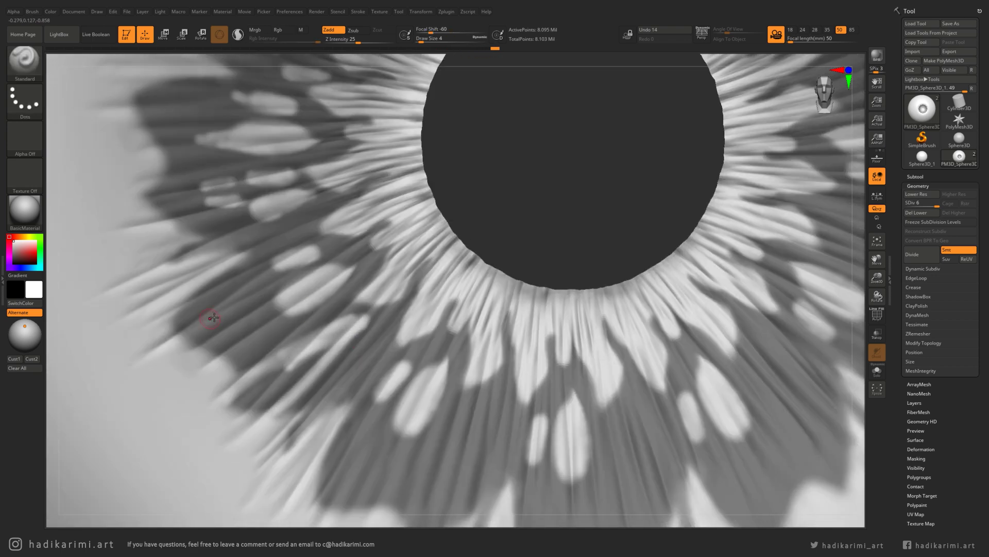
{"action": "right_click_drag", "start_coordinate": [215, 303], "coordinate": [379, 377]}
{"action": "left_click_drag", "start_coordinate": [363, 348], "coordinate": [330, 418], "text": "ctrl+alt"}
{"action": "left_click_drag", "start_coordinate": [303, 382], "coordinate": [291, 412], "text": "ctrl+alt"}
{"action": "right_click_drag", "start_coordinate": [515, 340], "coordinate": [426, 308], "text": "alt"}
{"action": "left_click_drag", "start_coordinate": [418, 316], "coordinate": [422, 471], "text": "ctrl+alt"}
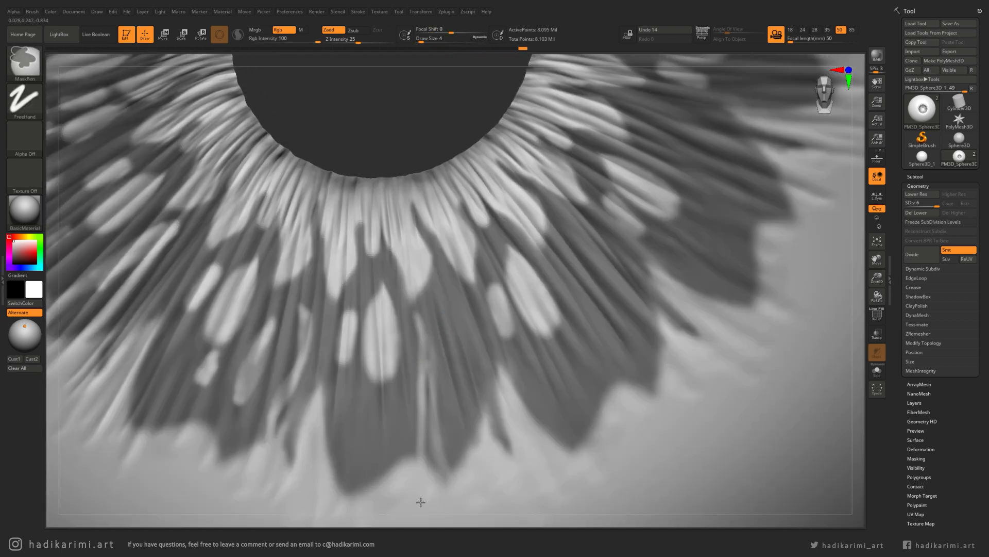
Try cutting long thin slits through the mask lobes below the pupil
{"action": "left_click_drag", "start_coordinate": [432, 360], "coordinate": [439, 475], "text": "ctrl+alt"}
{"action": "left_click_drag", "start_coordinate": [391, 367], "coordinate": [408, 455], "text": "ctrl+alt"}
{"action": "right_click_drag", "start_coordinate": [539, 338], "coordinate": [450, 325], "text": "alt"}
{"action": "left_click_drag", "start_coordinate": [491, 263], "coordinate": [526, 358], "text": "ctrl+alt"}
{"action": "right_click_drag", "start_coordinate": [526, 358], "coordinate": [523, 407]}
{"action": "left_click_drag", "start_coordinate": [517, 298], "coordinate": [551, 423], "text": "ctrl+alt"}
{"action": "left_click_drag", "start_coordinate": [454, 398], "coordinate": [480, 487], "text": "ctrl+alt"}
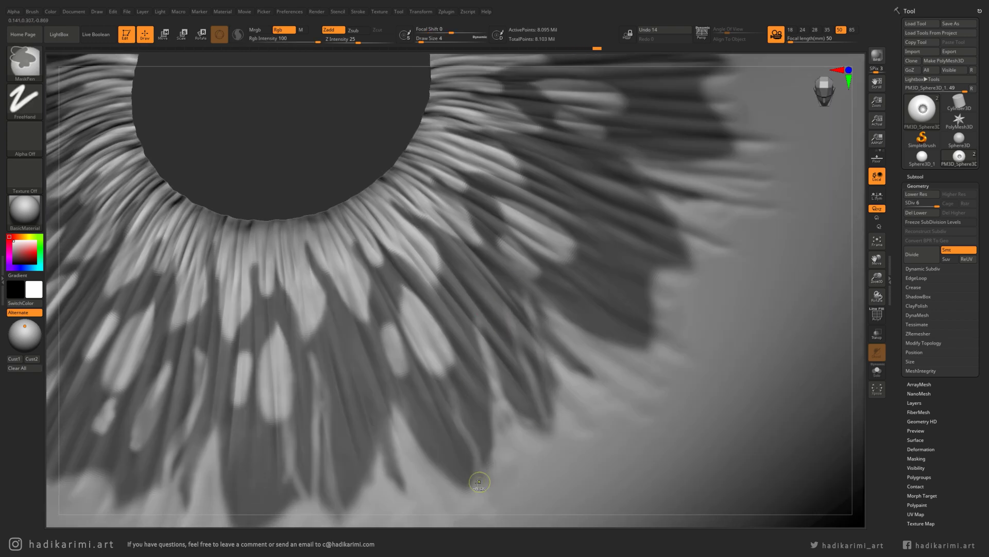
Try cutting irregular radial slits into the mask lobes on the lower right side of the iris
{"action": "right_click_drag", "start_coordinate": [484, 495], "coordinate": [536, 443]}
{"action": "left_click_drag", "start_coordinate": [535, 289], "coordinate": [588, 370], "text": "ctrl+alt"}
{"action": "right_click_drag", "start_coordinate": [533, 283], "coordinate": [523, 351]}
{"action": "left_click_drag", "start_coordinate": [452, 292], "coordinate": [558, 327], "text": "ctrl+alt"}
{"action": "right_click_drag", "start_coordinate": [530, 260], "coordinate": [518, 320]}
{"action": "left_click_drag", "start_coordinate": [519, 319], "coordinate": [628, 341], "text": "ctrl+alt"}
{"action": "right_click_drag", "start_coordinate": [520, 286], "coordinate": [510, 341]}
{"action": "left_click_drag", "start_coordinate": [495, 310], "coordinate": [612, 301], "text": "ctrl+alt"}
{"action": "left_click_drag", "start_coordinate": [392, 278], "coordinate": [523, 260], "text": "ctrl+alt"}
{"action": "right_click_drag", "start_coordinate": [497, 178], "coordinate": [471, 259]}
{"action": "left_click_drag", "start_coordinate": [474, 258], "coordinate": [544, 237], "text": "ctrl+alt"}
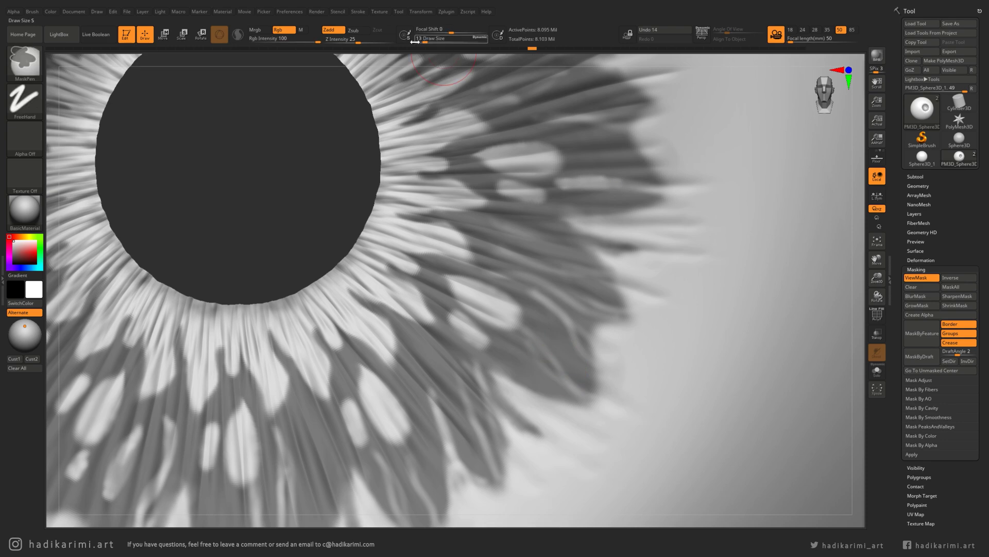
Set the mask brush to Focal Shift -51 and Draw Size 7, and mask pointed spikes along the iris mask's outer lobes
{"action": "left_click_drag", "start_coordinate": [432, 31], "coordinate": [439, 30]}
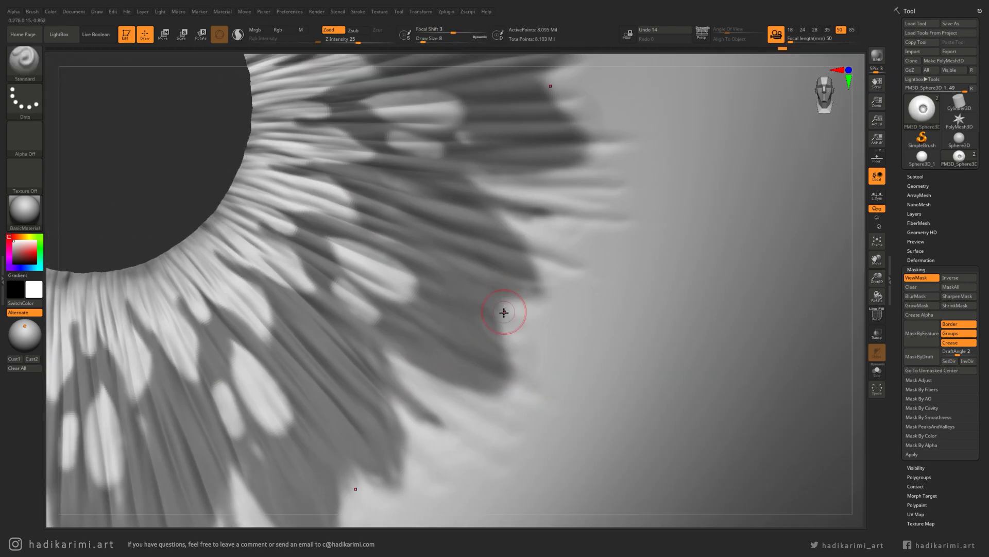
{"action": "key", "text": "ctrl"}
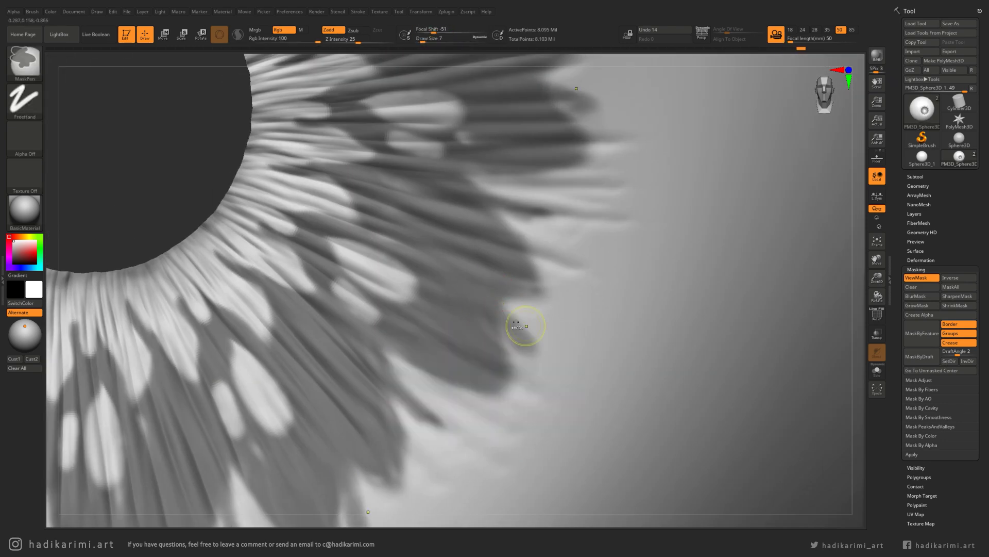
{"action": "left_click_drag", "start_coordinate": [500, 354], "coordinate": [535, 386], "text": "ctrl"}
{"action": "left_click_drag", "start_coordinate": [433, 30], "coordinate": [423, 31], "text": "ctrl"}
{"action": "key", "text": "space"}
{"action": "left_click_drag", "start_coordinate": [481, 382], "coordinate": [485, 383]}
{"action": "left_click_drag", "start_coordinate": [390, 357], "coordinate": [472, 409], "text": "ctrl"}
Mask more thin radial spikes around the outer lobes to turn the iris mask's edge into a jagged fringe
{"action": "mouse_move", "coordinate": [358, 12]}
{"action": "left_click", "coordinate": [380, 133]}
{"action": "mouse_move", "coordinate": [444, 402]}
{"action": "right_mouse_down", "text": "ctrl"}
{"action": "mouse_move", "coordinate": [539, 325]}
{"action": "mouse_move", "coordinate": [525, 361]}
{"action": "right_mouse_up", "text": "ctrl"}
{"action": "left_click_drag", "start_coordinate": [522, 310], "coordinate": [564, 336], "text": "ctrl"}
{"action": "right_click_drag", "start_coordinate": [563, 335], "coordinate": [520, 350]}
{"action": "mouse_move", "coordinate": [358, 11]}
{"action": "left_click_drag", "start_coordinate": [484, 287], "coordinate": [516, 314], "text": "ctrl"}
{"action": "right_click_drag", "start_coordinate": [526, 269], "coordinate": [538, 222]}
{"action": "left_click_drag", "start_coordinate": [386, 347], "coordinate": [408, 372], "text": "ctrl"}
{"action": "right_click_drag", "start_coordinate": [408, 373], "coordinate": [428, 345]}
Set the mask brush to Focal Shift -85 and Draw Size 3, and cut small oval holes into the mask's outer band
{"action": "key", "text": "space"}
{"action": "left_click_drag", "start_coordinate": [399, 300], "coordinate": [403, 300]}
{"action": "left_click_drag", "start_coordinate": [507, 130], "coordinate": [534, 156], "text": "ctrl"}
{"action": "left_click_drag", "start_coordinate": [379, 305], "coordinate": [393, 338], "text": "ctrl"}
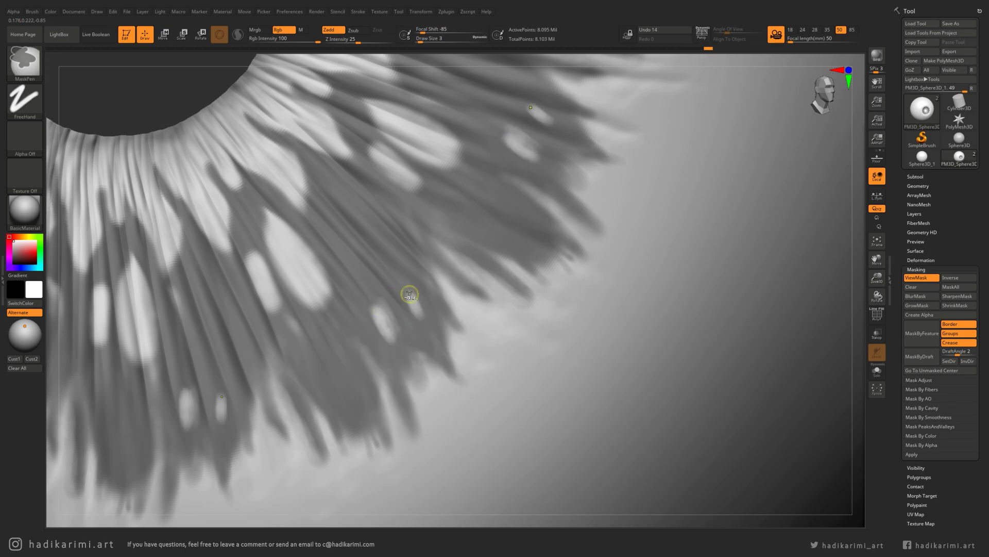
{"action": "left_click_drag", "start_coordinate": [412, 293], "coordinate": [424, 318], "text": "ctrl"}
{"action": "left_click_drag", "start_coordinate": [532, 105], "coordinate": [555, 124], "text": "ctrl"}
{"action": "left_click_drag", "start_coordinate": [406, 256], "coordinate": [416, 271], "text": "ctrl"}
{"action": "left_click", "coordinate": [920, 185]}
{"action": "left_click", "coordinate": [920, 185]}
{"action": "right_click_drag", "start_coordinate": [461, 273], "coordinate": [483, 371], "text": "ctrl"}
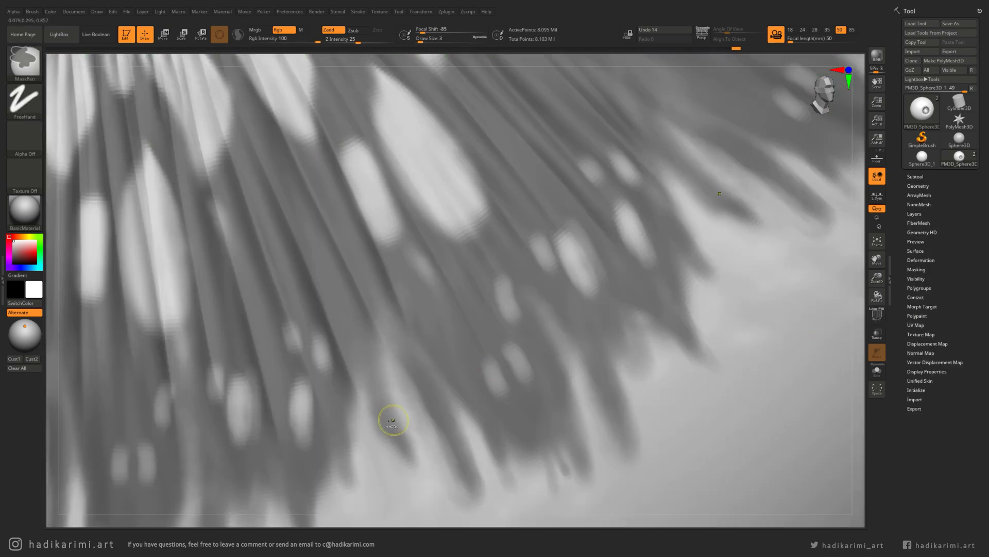
Cut more small oval openings between the existing holes and refine the spikes on the mask's outer fringe
{"action": "left_click_drag", "start_coordinate": [468, 293], "coordinate": [478, 323], "text": "ctrl+alt"}
{"action": "right_click_drag", "start_coordinate": [453, 381], "coordinate": [404, 358], "text": "ctrl"}
{"action": "left_click_drag", "start_coordinate": [393, 346], "coordinate": [405, 400], "text": "ctrl"}
{"action": "left_click_drag", "start_coordinate": [363, 371], "coordinate": [354, 316], "text": "ctrl+alt"}
{"action": "right_click_drag", "start_coordinate": [309, 371], "coordinate": [361, 381]}
{"action": "left_click_drag", "start_coordinate": [317, 358], "coordinate": [318, 405], "text": "ctrl+alt"}
{"action": "mouse_move", "coordinate": [315, 468]}
{"action": "right_mouse_down", "text": "ctrl"}
{"action": "mouse_move", "coordinate": [441, 364]}
{"action": "mouse_move", "coordinate": [443, 294]}
{"action": "mouse_move", "coordinate": [490, 289]}
{"action": "right_mouse_up", "text": "ctrl"}
{"action": "right_click_drag", "start_coordinate": [489, 289], "coordinate": [535, 336], "text": "ctrl"}
{"action": "left_click_drag", "start_coordinate": [535, 336], "coordinate": [515, 329], "text": "ctrl+alt"}
{"action": "left_click_drag", "start_coordinate": [567, 237], "coordinate": [550, 236], "text": "ctrl+alt"}
{"action": "left_click_drag", "start_coordinate": [529, 286], "coordinate": [505, 279], "text": "ctrl+alt"}
Fill the remaining solid areas of the iris mask with small elongated openings
{"action": "mouse_move", "coordinate": [609, 474]}
{"action": "right_mouse_down", "text": "alt"}
{"action": "mouse_move", "coordinate": [653, 419]}
{"action": "mouse_move", "coordinate": [850, 304]}
{"action": "right_mouse_up", "text": "alt"}
{"action": "left_click_drag", "start_coordinate": [328, 367], "coordinate": [351, 326], "text": "ctrl+alt"}
{"action": "right_click_drag", "start_coordinate": [351, 218], "coordinate": [351, 304], "text": "alt"}
{"action": "left_click_drag", "start_coordinate": [364, 369], "coordinate": [377, 340], "text": "ctrl+alt"}
{"action": "right_click_drag", "start_coordinate": [376, 337], "coordinate": [443, 248], "text": "ctrl"}
{"action": "right_click_drag", "start_coordinate": [728, 255], "coordinate": [676, 306], "text": "alt"}
Invert the mask and inflate the exposed iris fibres with the Inflat brush at Draw Size 31 and Z Intensity 10
{"action": "left_click", "coordinate": [921, 270]}
{"action": "left_click", "coordinate": [958, 278]}
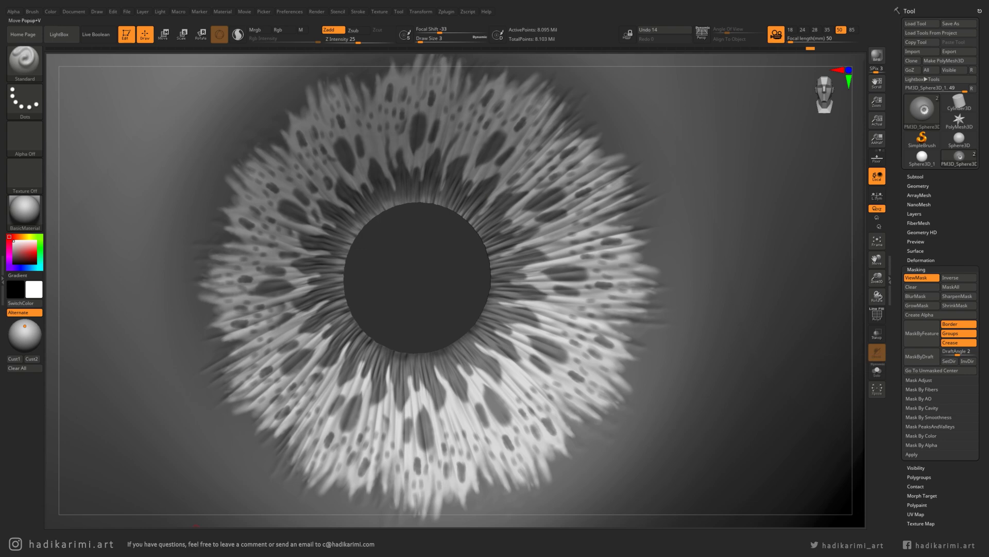
{"action": "right_click_drag", "start_coordinate": [581, 395], "coordinate": [440, 340], "text": "ctrl"}
{"action": "right_click_drag", "start_coordinate": [423, 404], "coordinate": [415, 191]}
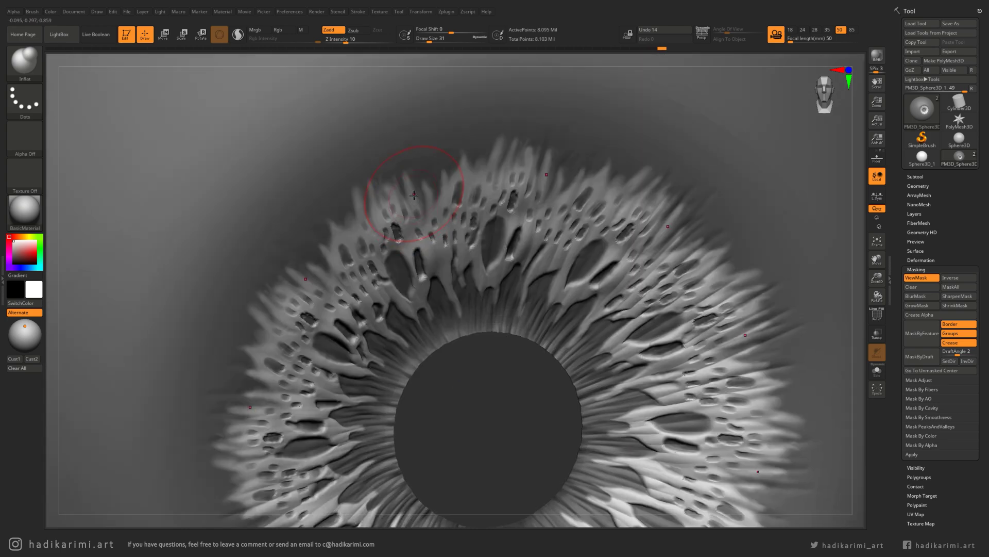
{"action": "mouse_move", "coordinate": [672, 246]}
{"action": "right_mouse_down"}
{"action": "mouse_move", "coordinate": [675, 293]}
{"action": "mouse_move", "coordinate": [115, 497]}
{"action": "right_mouse_up"}
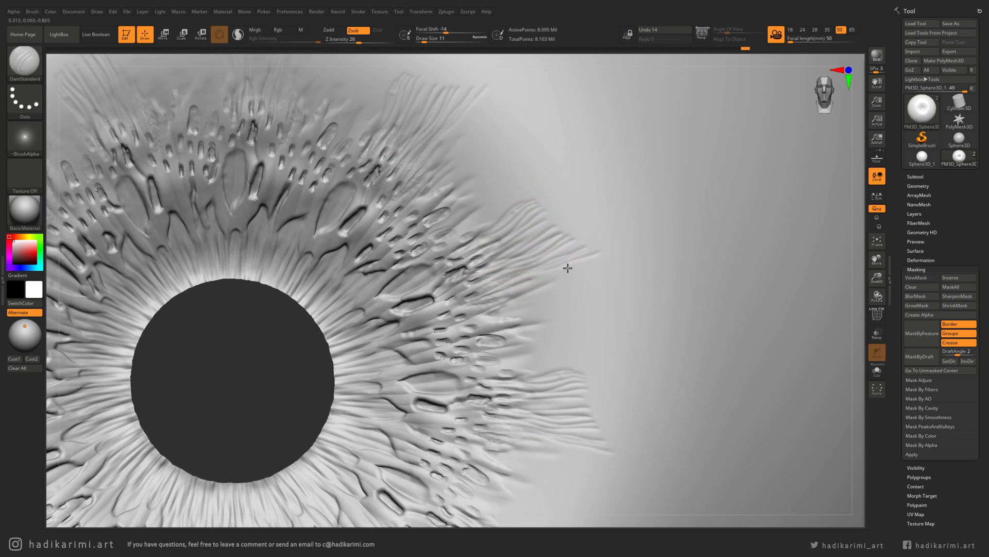
Carve fine radial grooves around the iris's outer edge with DamStandard at Draw Size 11 and Z Intensity 26
{"action": "left_click_drag", "start_coordinate": [567, 268], "coordinate": [604, 256]}
{"action": "left_click_drag", "start_coordinate": [516, 301], "coordinate": [609, 273]}
{"action": "mouse_move", "coordinate": [520, 317]}
{"action": "left_mouse_down"}
{"action": "mouse_move", "coordinate": [618, 290]}
{"action": "mouse_move", "coordinate": [621, 315]}
{"action": "left_mouse_up"}
{"action": "left_click_drag", "start_coordinate": [513, 347], "coordinate": [651, 336]}
{"action": "mouse_move", "coordinate": [516, 354]}
{"action": "left_mouse_down"}
{"action": "mouse_move", "coordinate": [580, 349]}
{"action": "mouse_move", "coordinate": [587, 360]}
{"action": "left_mouse_up"}
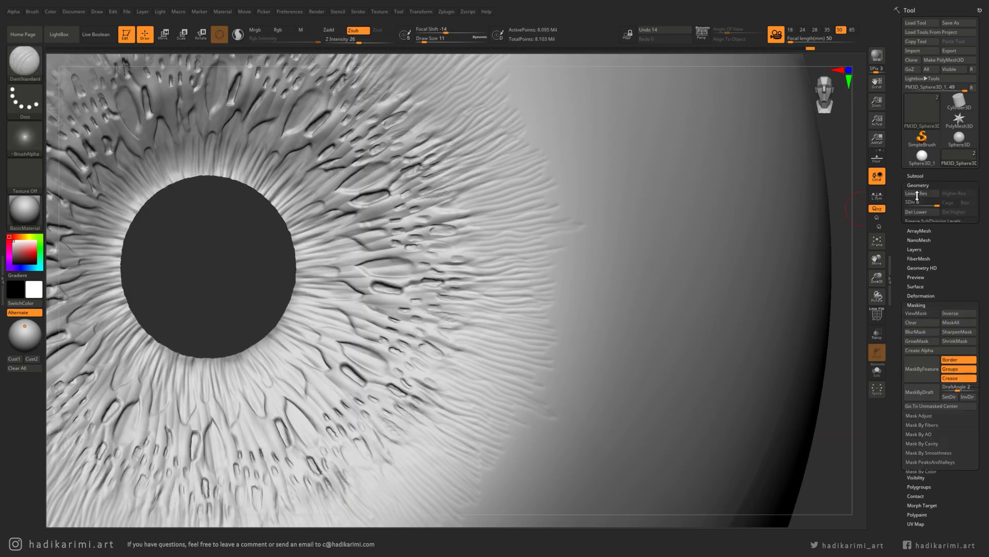
Step the eyeball mesh down to subdivision level 4 and back up to level 6 to check the iris forms
{"action": "key", "text": "shift+d"}
{"action": "key", "text": "shift+d"}
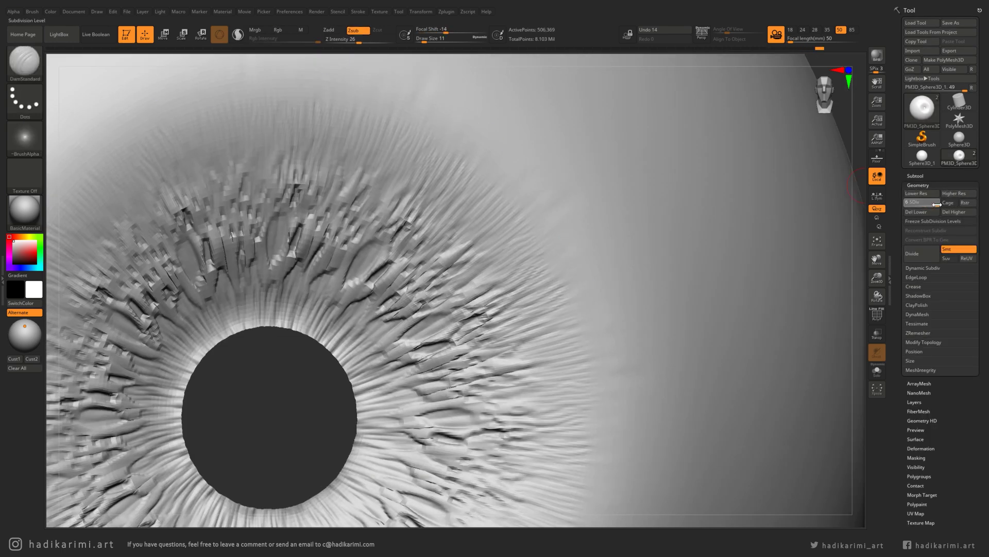
{"action": "key", "text": "d"}
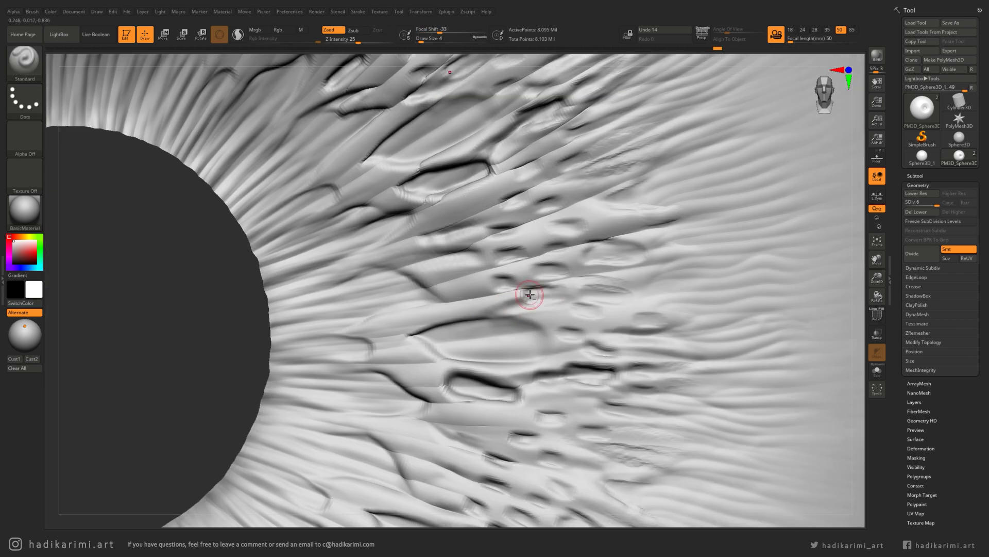
Sculpt thin raised fibres across the iris openings with the Standard brush at Focal Shift -50 and Draw Size 2
{"action": "key", "text": "space"}
{"action": "left_click_drag", "start_coordinate": [556, 270], "coordinate": [596, 260]}
{"action": "mouse_move", "coordinate": [657, 276]}
{"action": "left_mouse_down"}
{"action": "mouse_move", "coordinate": [552, 301]}
{"action": "mouse_move", "coordinate": [662, 297]}
{"action": "left_mouse_up"}
{"action": "key", "text": "space"}
{"action": "left_click_drag", "start_coordinate": [581, 302], "coordinate": [538, 330]}
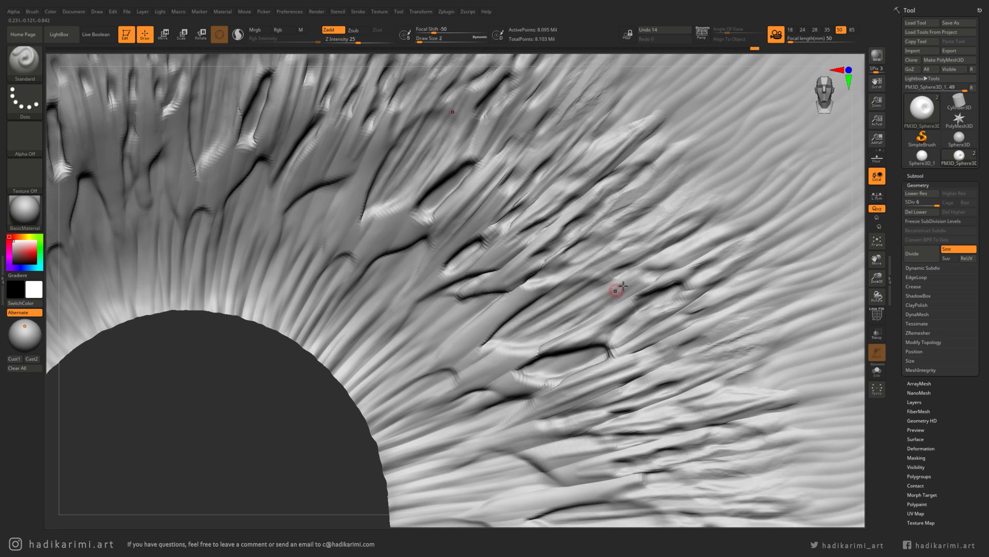
{"action": "left_click_drag", "start_coordinate": [525, 297], "coordinate": [453, 360]}
{"action": "left_click_drag", "start_coordinate": [530, 361], "coordinate": [469, 386]}
{"action": "left_click_drag", "start_coordinate": [597, 348], "coordinate": [535, 368]}
Build up short raised strands around the outer iris openings with the Standard brush at Focal Shift 0 and Draw Size 3
{"action": "right_click_drag", "start_coordinate": [439, 132], "coordinate": [529, 224], "text": "alt"}
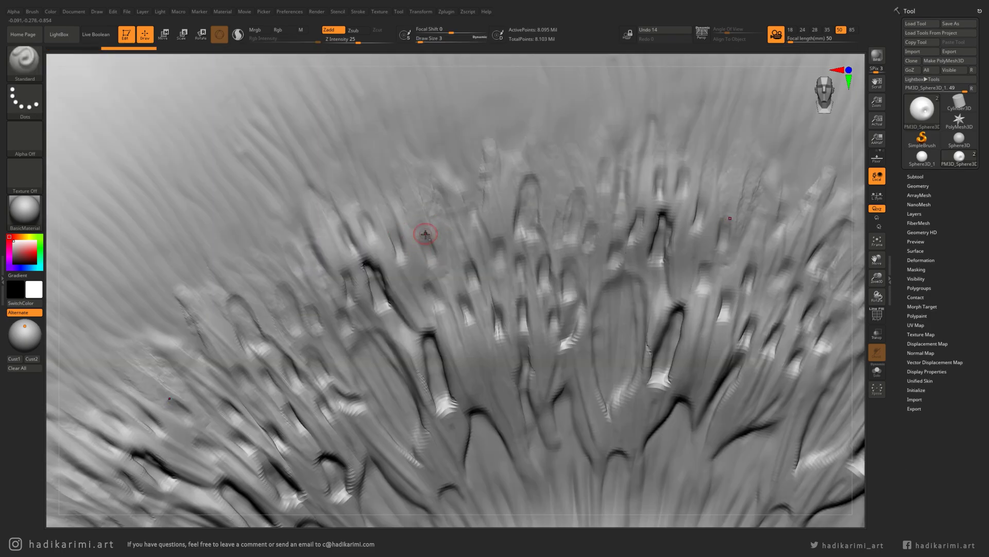
{"action": "left_click_drag", "start_coordinate": [360, 190], "coordinate": [371, 225]}
{"action": "left_click_drag", "start_coordinate": [297, 271], "coordinate": [311, 304]}
{"action": "left_click_drag", "start_coordinate": [317, 340], "coordinate": [332, 361]}
{"action": "mouse_move", "coordinate": [361, 335]}
{"action": "right_mouse_down", "text": "alt"}
{"action": "mouse_move", "coordinate": [376, 291]}
{"action": "mouse_move", "coordinate": [341, 313]}
{"action": "right_mouse_up", "text": "alt"}
{"action": "mouse_move", "coordinate": [453, 266]}
{"action": "left_mouse_down"}
{"action": "mouse_move", "coordinate": [436, 326]}
{"action": "mouse_move", "coordinate": [473, 305]}
{"action": "left_mouse_up"}
{"action": "left_click_drag", "start_coordinate": [473, 227], "coordinate": [493, 278]}
{"action": "left_click_drag", "start_coordinate": [525, 250], "coordinate": [554, 322]}
Enlarge the Standard brush to Draw Size 14 and raise soft bumps along the outer band of the iris
{"action": "mouse_move", "coordinate": [564, 335]}
{"action": "right_mouse_down"}
{"action": "mouse_move", "coordinate": [412, 366]}
{"action": "mouse_move", "coordinate": [468, 294]}
{"action": "mouse_move", "coordinate": [362, 303]}
{"action": "mouse_move", "coordinate": [449, 366]}
{"action": "right_mouse_up"}
{"action": "left_click_drag", "start_coordinate": [448, 366], "coordinate": [422, 418]}
{"action": "right_click_drag", "start_coordinate": [422, 418], "coordinate": [428, 307], "text": "ctrl"}
{"action": "right_click_drag", "start_coordinate": [179, 76], "coordinate": [361, 196], "text": "alt"}
{"action": "mouse_move", "coordinate": [360, 196]}
{"action": "right_mouse_down", "text": "ctrl"}
{"action": "mouse_move", "coordinate": [364, 240]}
{"action": "mouse_move", "coordinate": [412, 288]}
{"action": "mouse_move", "coordinate": [412, 219]}
{"action": "right_mouse_up", "text": "ctrl"}
{"action": "key", "text": "space"}
{"action": "left_click_drag", "start_coordinate": [449, 219], "coordinate": [436, 218]}
{"action": "right_click_drag", "start_coordinate": [431, 201], "coordinate": [339, 218]}
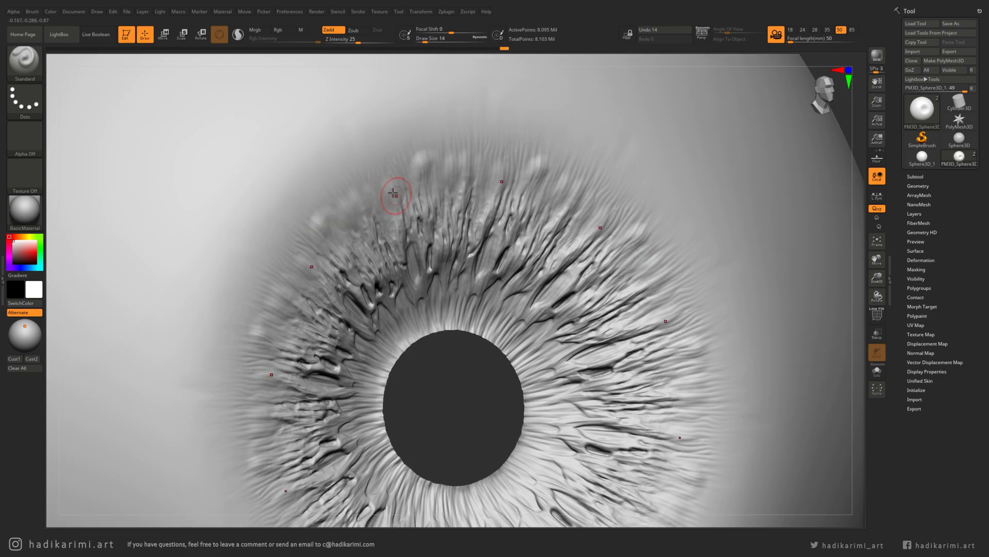
Lower the Z Intensity to 14 and build a soft raised rim around the iris's outer edge
{"action": "right_click_drag", "start_coordinate": [366, 185], "coordinate": [428, 129]}
{"action": "right_click_drag", "start_coordinate": [495, 258], "coordinate": [570, 301], "text": "ctrl"}
{"action": "right_click_drag", "start_coordinate": [413, 232], "coordinate": [465, 295], "text": "ctrl"}
{"action": "left_click_drag", "start_coordinate": [464, 294], "coordinate": [503, 257]}
{"action": "right_click_drag", "start_coordinate": [502, 257], "coordinate": [451, 270]}
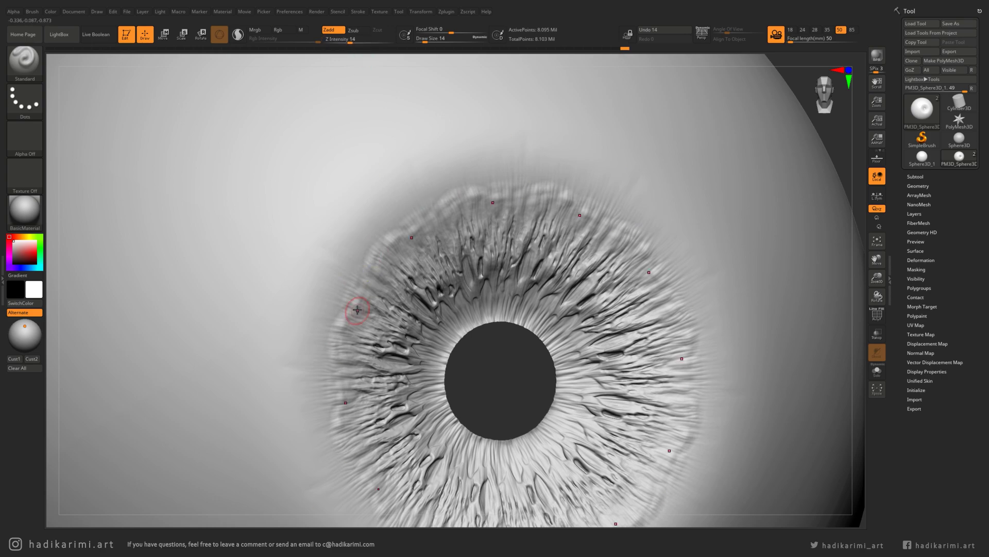
Sculpt uneven raised and sunken patches among the iris fibres with the Standard brush at Draw Size 9 and Z Intensity 19
{"action": "right_click_drag", "start_coordinate": [439, 197], "coordinate": [396, 347], "text": "ctrl"}
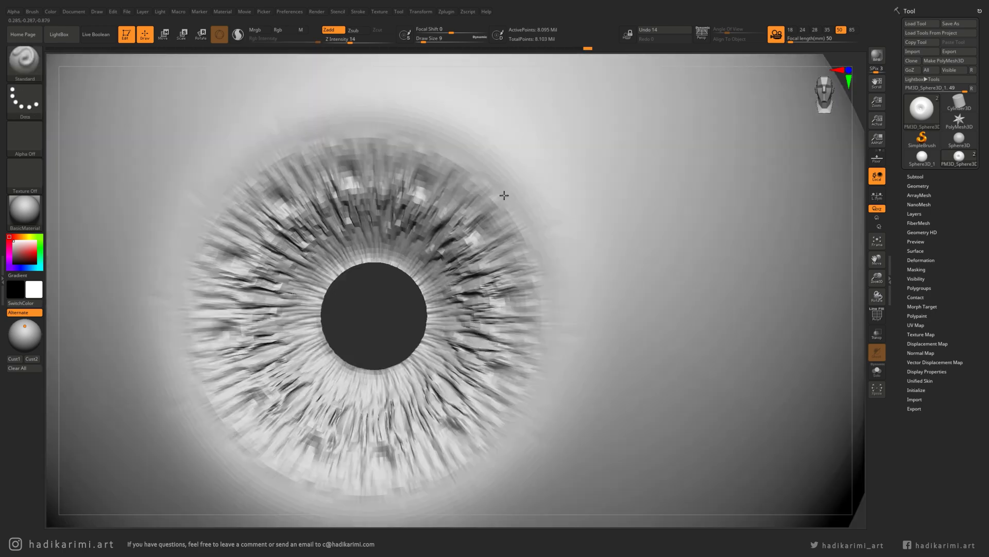
{"action": "right_click_drag", "start_coordinate": [504, 195], "coordinate": [491, 362], "text": "ctrl"}
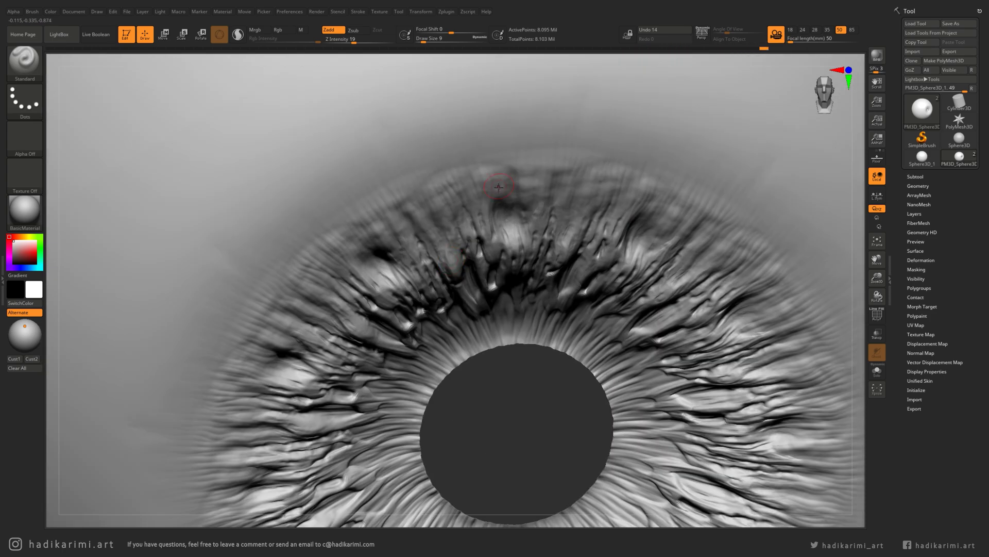
{"action": "right_click_drag", "start_coordinate": [607, 191], "coordinate": [494, 188], "text": "alt"}
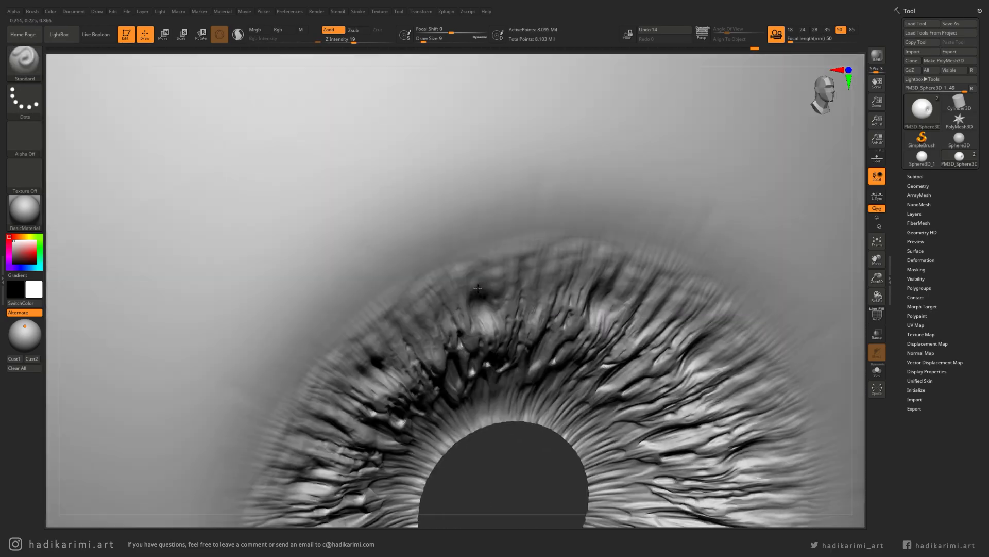
{"action": "right_click_drag", "start_coordinate": [478, 288], "coordinate": [471, 256]}
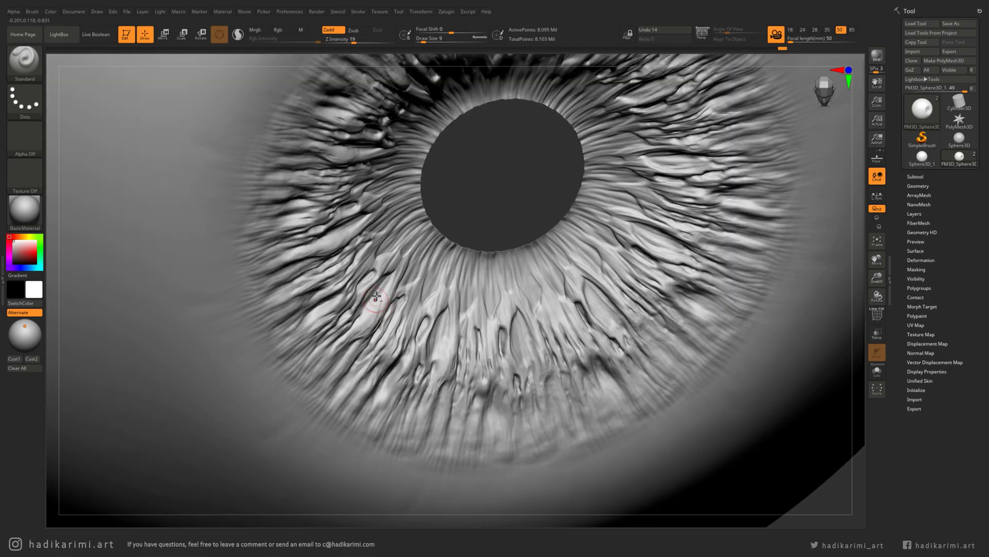
{"action": "right_click_drag", "start_coordinate": [376, 295], "coordinate": [235, 198]}
{"action": "right_click_drag", "start_coordinate": [340, 62], "coordinate": [397, 288], "text": "alt"}
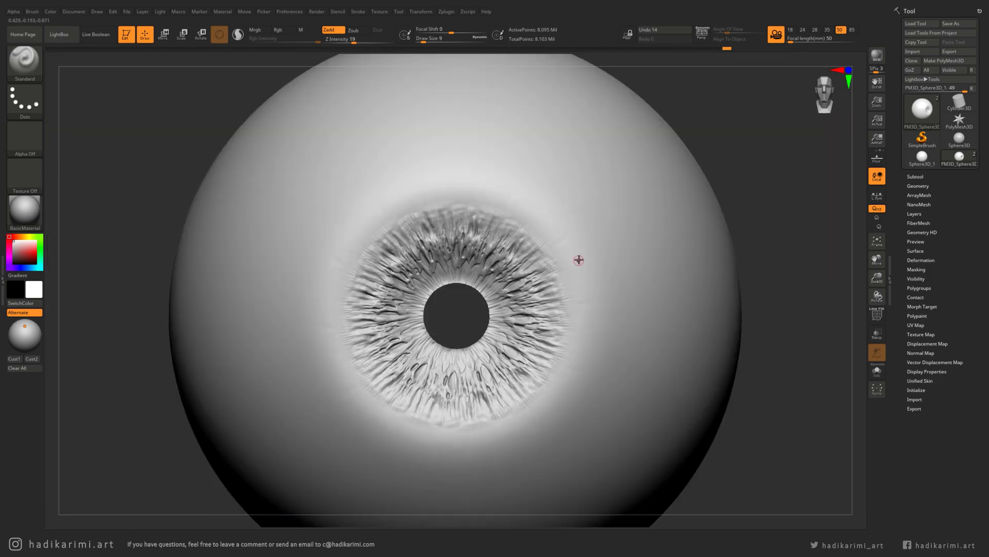
Carve fine fibre grooves near the pupil with DamStandard at Draw Size 3 and Z Intensity 33, and undo the last stroke
{"action": "mouse_move", "coordinate": [579, 260]}
{"action": "right_mouse_down", "text": "ctrl"}
{"action": "mouse_move", "coordinate": [437, 238]}
{"action": "mouse_move", "coordinate": [487, 253]}
{"action": "right_mouse_up", "text": "ctrl"}
{"action": "mouse_move", "coordinate": [570, 274]}
{"action": "right_mouse_down"}
{"action": "mouse_move", "coordinate": [475, 356]}
{"action": "mouse_move", "coordinate": [445, 276]}
{"action": "right_mouse_up"}
{"action": "mouse_move", "coordinate": [466, 373]}
{"action": "right_mouse_down"}
{"action": "mouse_move", "coordinate": [567, 330]}
{"action": "mouse_move", "coordinate": [346, 345]}
{"action": "right_mouse_up"}
{"action": "key", "text": "b"}
{"action": "key", "text": "d"}
{"action": "key", "text": "s"}
{"action": "key", "text": "ctrl+z"}
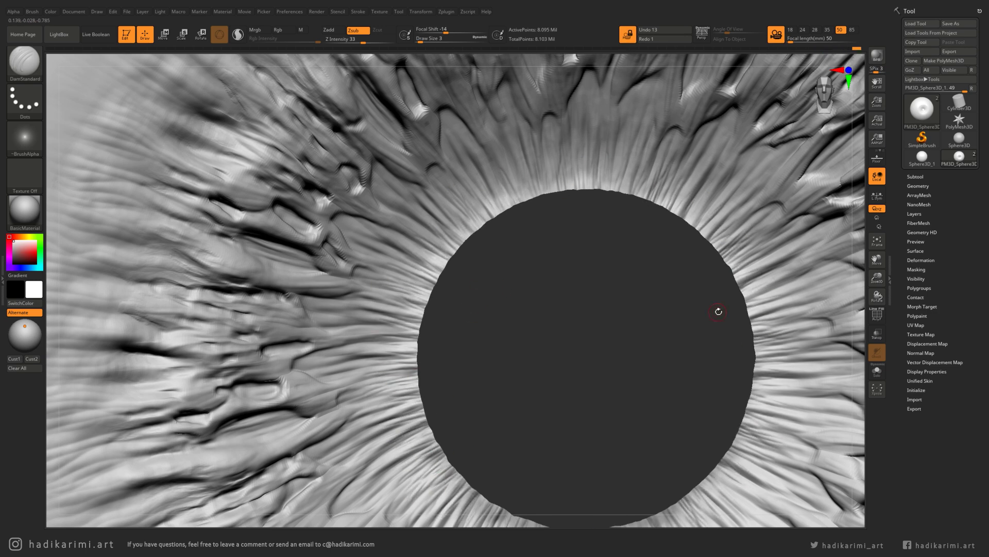
Switch to the Inflat brush for the iris fibres
{"action": "key", "text": "b"}
{"action": "key", "text": "i"}
{"action": "key", "text": "n"}
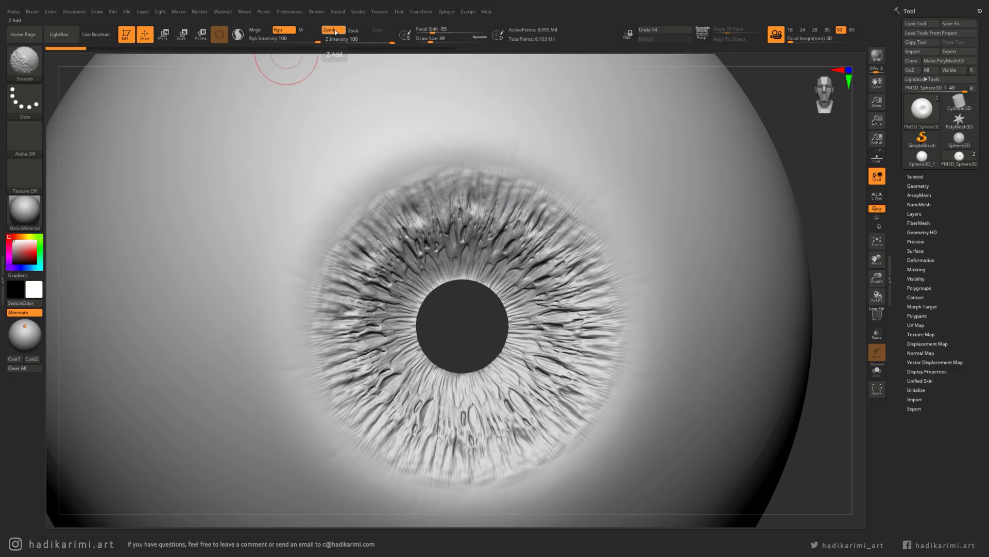
{"action": "key", "text": "shift"}
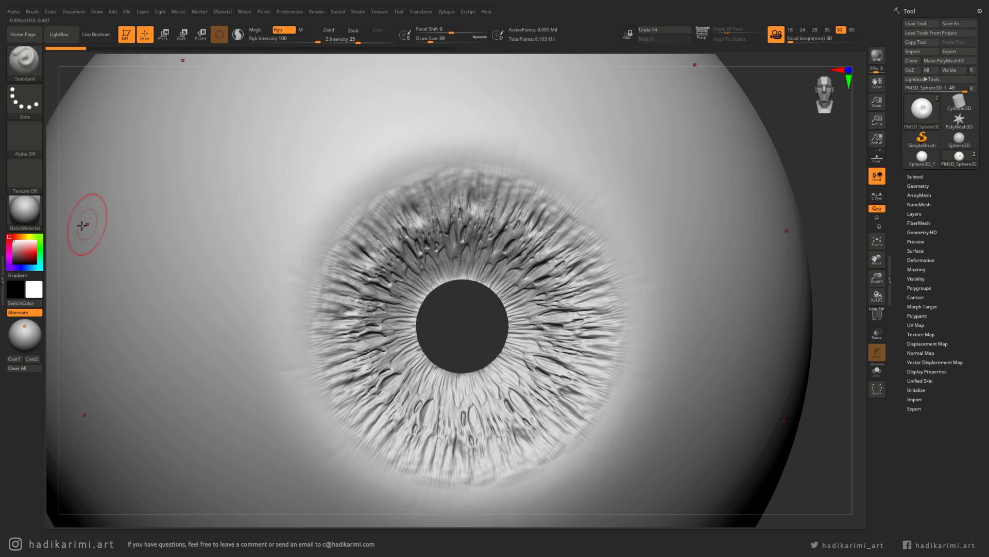
{"action": "left_click", "coordinate": [36, 289]}
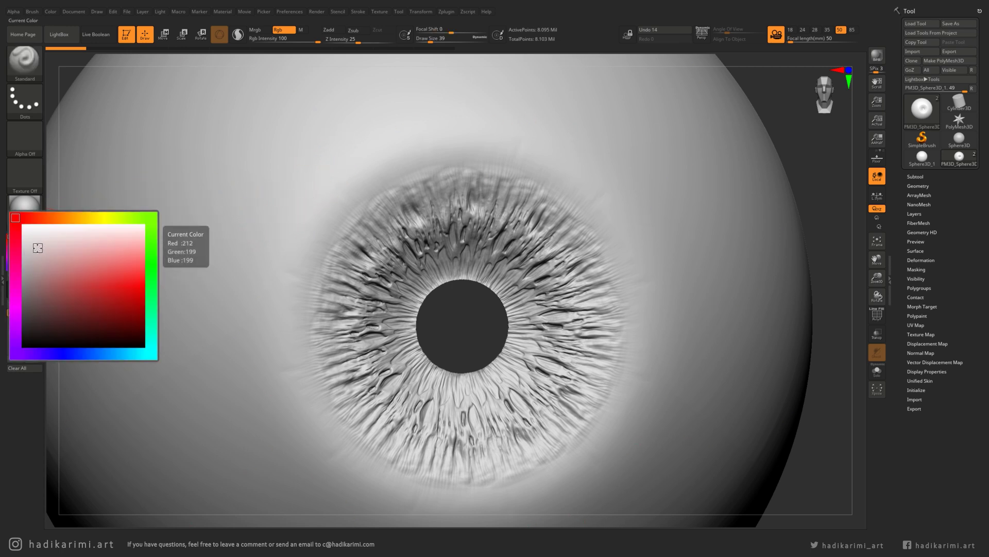
{"action": "left_click", "coordinate": [38, 248]}
{"action": "left_click_drag", "start_coordinate": [133, 221], "coordinate": [168, 217]}
{"action": "key", "text": "ctrl+z"}
Fill the whole eyeball with pinkish off-white, RGB 226, 216, 216, and lighten the active paint colour to 230, 223, 223
{"action": "left_click", "coordinate": [13, 245]}
{"action": "left_click", "coordinate": [35, 293]}
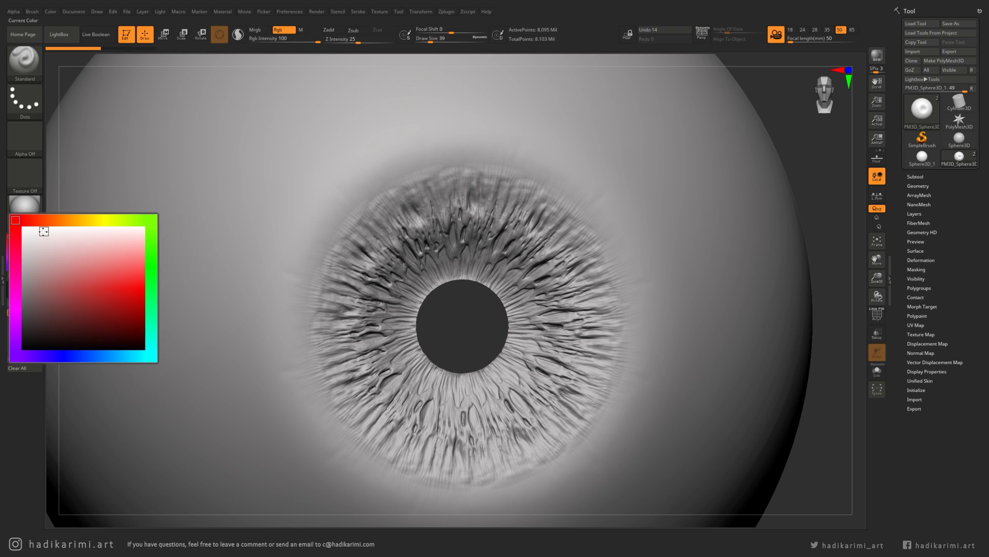
{"action": "left_click", "coordinate": [42, 230]}
{"action": "left_click", "coordinate": [51, 12]}
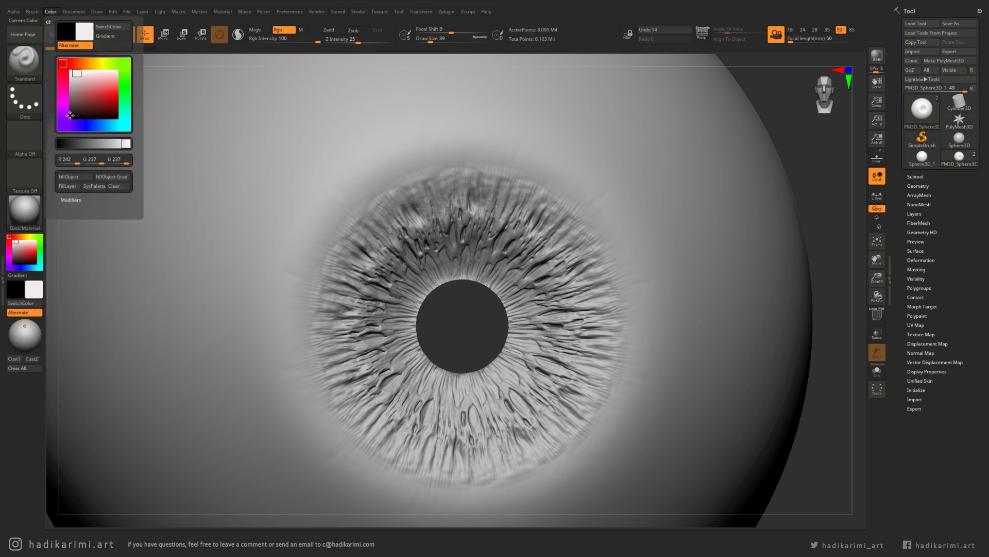
{"action": "left_click", "coordinate": [80, 177]}
{"action": "left_click", "coordinate": [76, 76]}
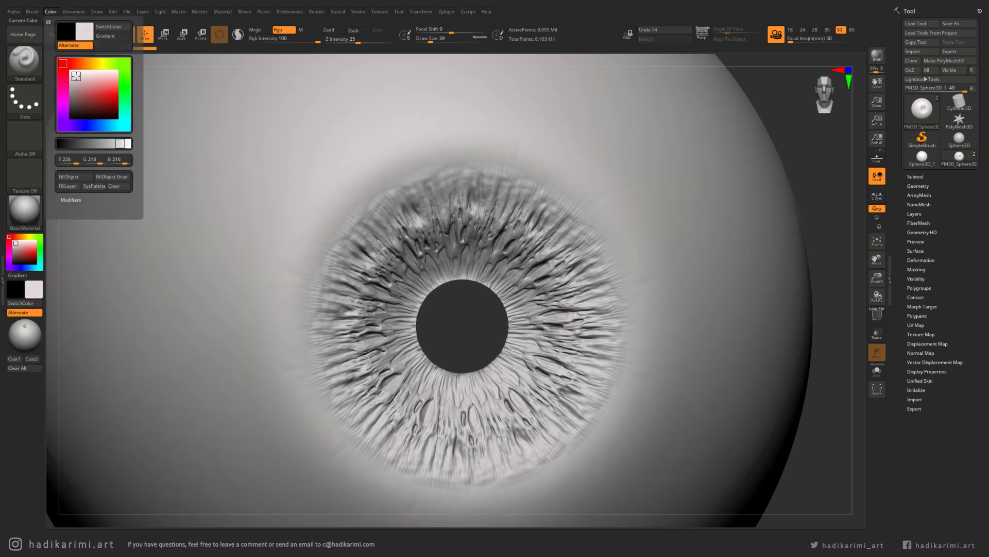
{"action": "left_click", "coordinate": [71, 177]}
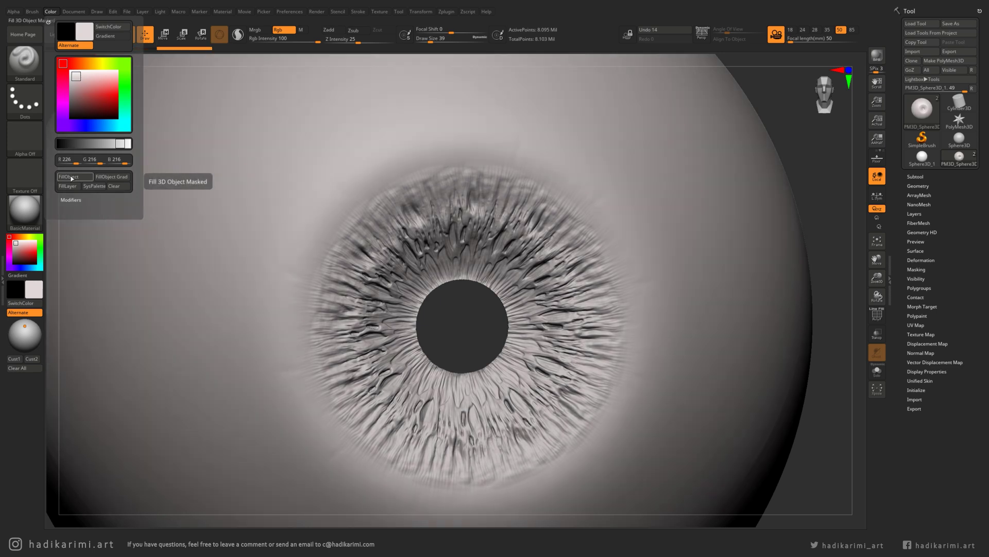
{"action": "left_click", "coordinate": [74, 74]}
{"action": "right_click_drag", "start_coordinate": [385, 281], "coordinate": [376, 270]}
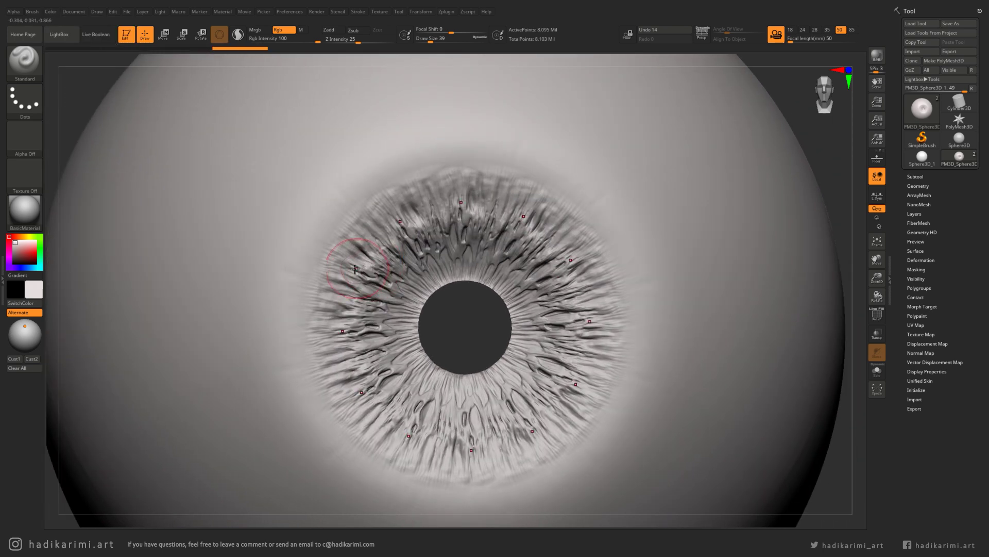
Set the paint colour to a dark grey-green with R 73, G 84 and B 80
{"action": "left_click", "coordinate": [51, 12]}
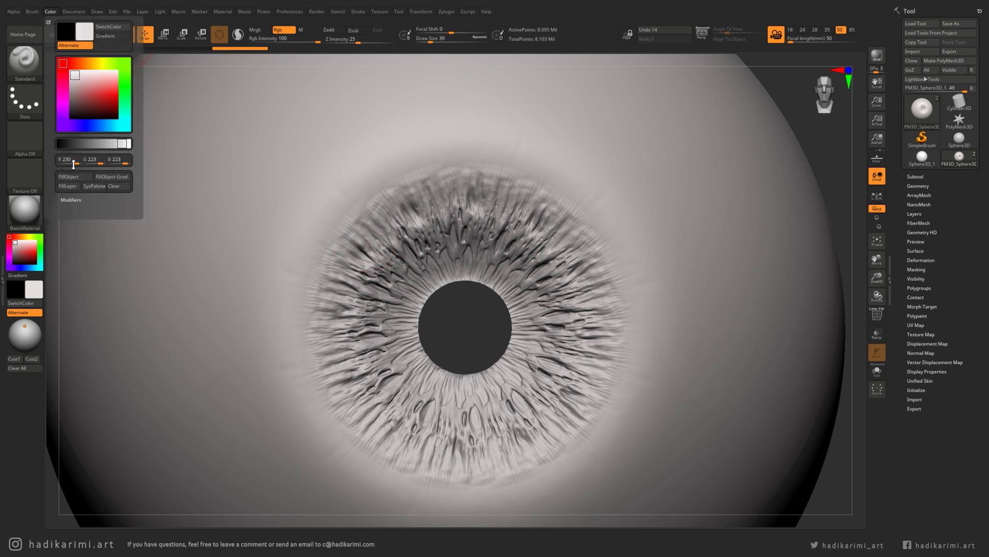
{"action": "type", "text": "73"}
{"action": "key", "text": "Return"}
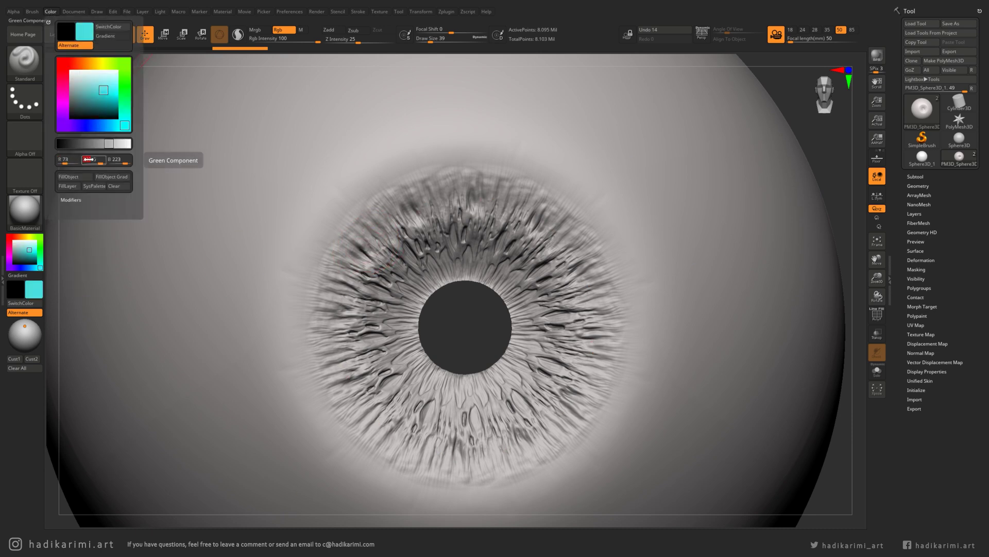
{"action": "left_click", "coordinate": [88, 159]}
{"action": "type", "text": "90"}
{"action": "key", "text": "Return"}
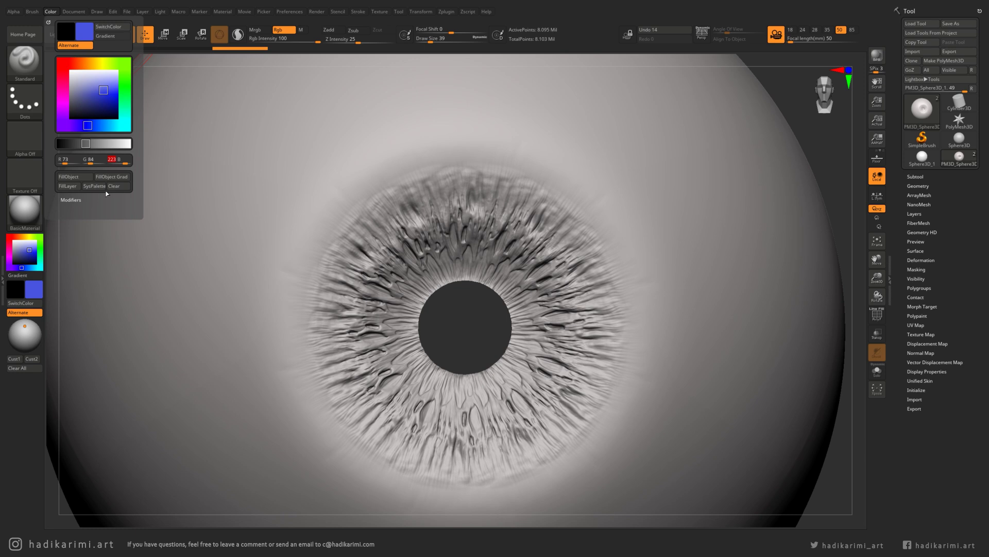
{"action": "type", "text": "81"}
{"action": "key", "text": "Return"}
Paint the outer ring of the iris dark grey-green with the Standard brush at Draw Sizes 33 to 39
{"action": "mouse_move", "coordinate": [354, 257]}
{"action": "left_mouse_down"}
{"action": "mouse_move", "coordinate": [320, 347]}
{"action": "mouse_move", "coordinate": [350, 323]}
{"action": "mouse_move", "coordinate": [324, 300]}
{"action": "mouse_move", "coordinate": [380, 214]}
{"action": "left_mouse_up"}
{"action": "key", "text": "space"}
{"action": "key", "text": "space"}
{"action": "left_click_drag", "start_coordinate": [355, 323], "coordinate": [365, 324]}
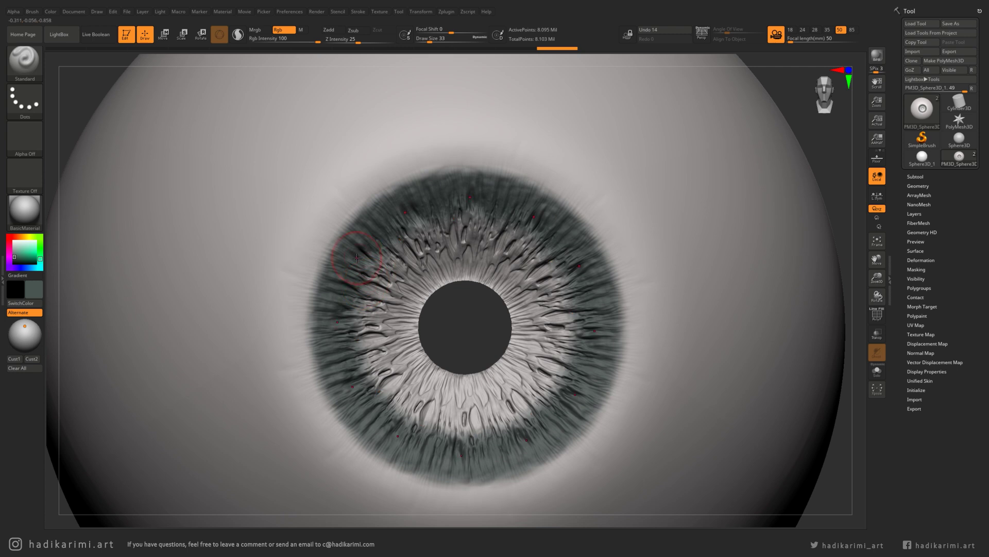
{"action": "key", "text": "space"}
{"action": "left_click_drag", "start_coordinate": [332, 331], "coordinate": [342, 330]}
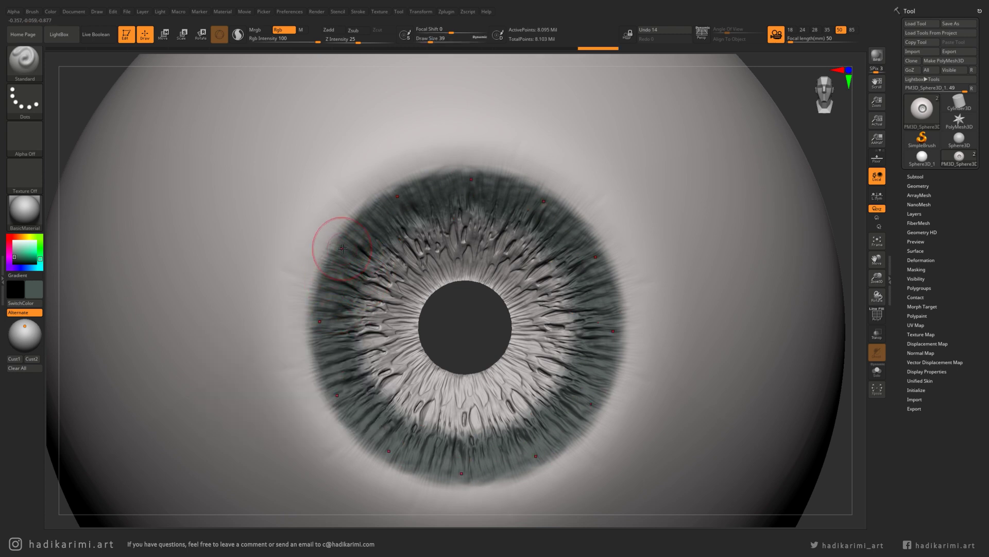
Raise the Draw Size to 54 and paint the inner iris grey-green up to the pupil
{"action": "key", "text": "space"}
{"action": "left_click_drag", "start_coordinate": [357, 388], "coordinate": [362, 389]}
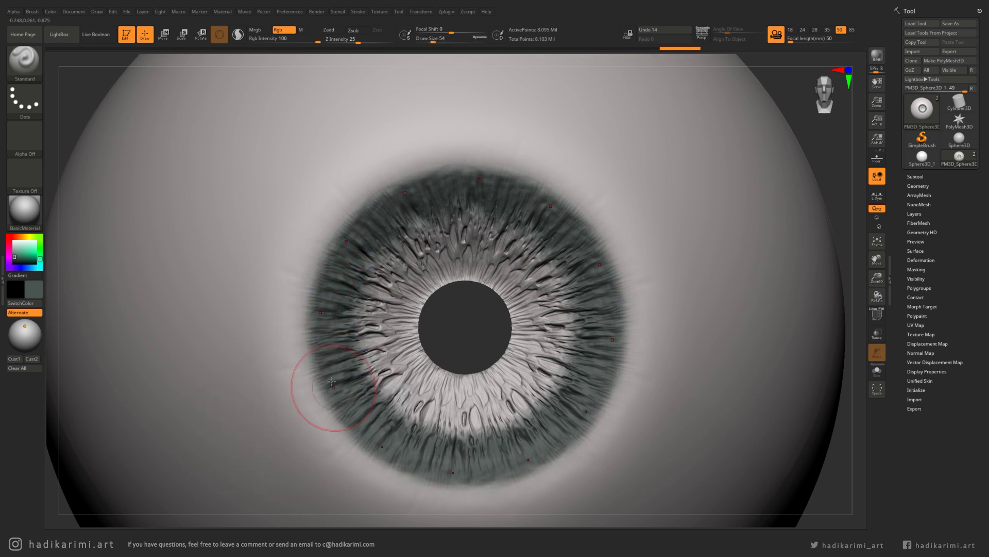
{"action": "mouse_move", "coordinate": [353, 380]}
{"action": "left_mouse_down"}
{"action": "mouse_move", "coordinate": [372, 289]}
{"action": "mouse_move", "coordinate": [413, 372]}
{"action": "left_mouse_up"}
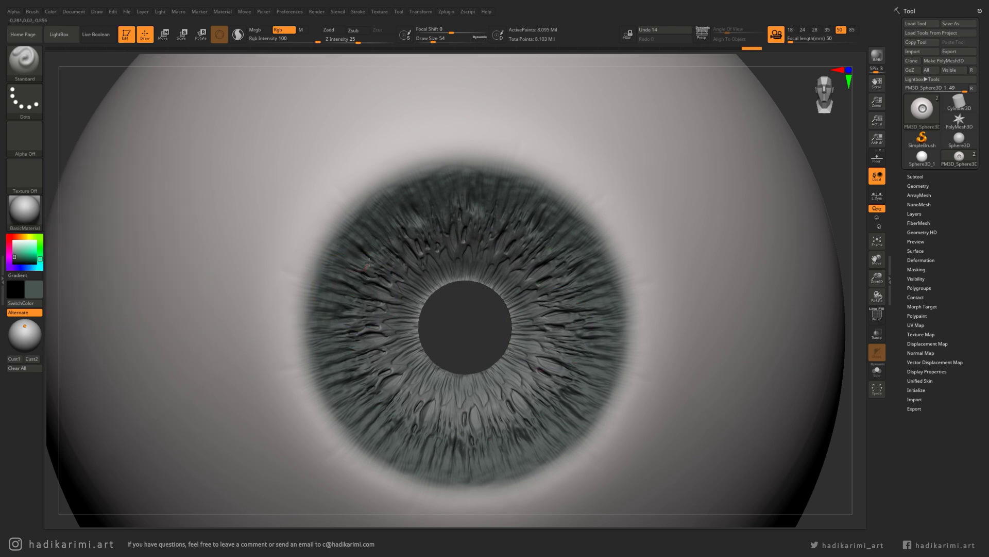
Set the paint colour to a dark brown with R 74, G 57 and B 37
{"action": "left_click", "coordinate": [55, 13]}
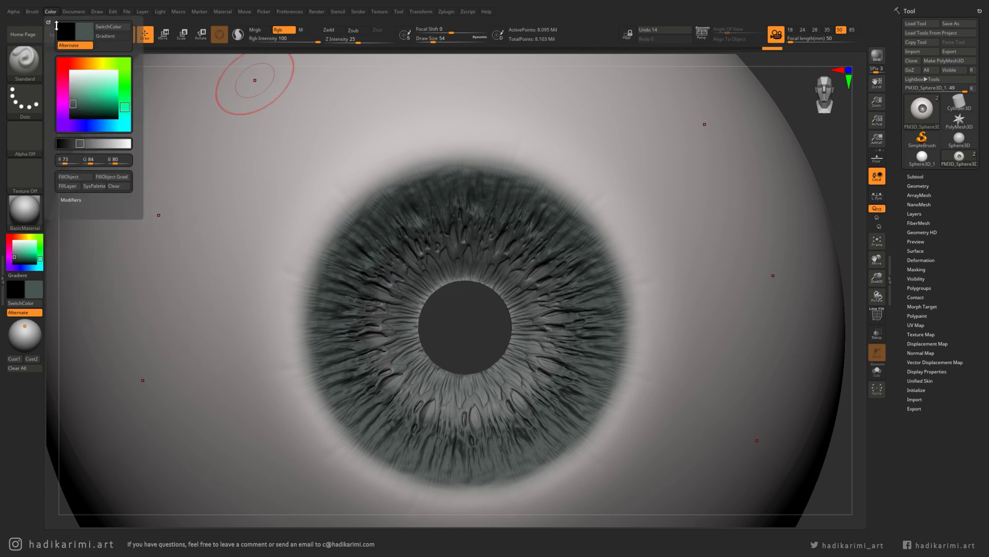
{"action": "left_click", "coordinate": [68, 160]}
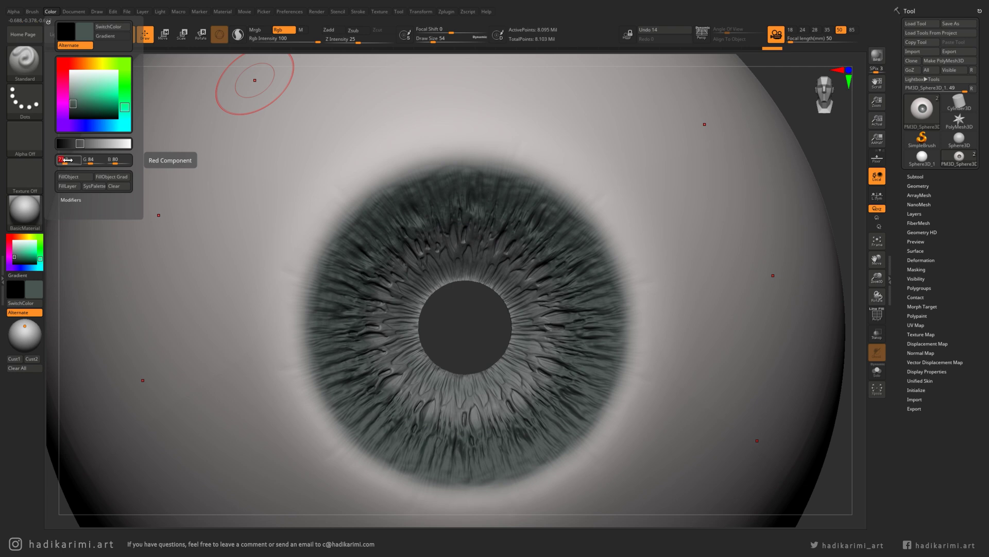
{"action": "left_click", "coordinate": [100, 161]}
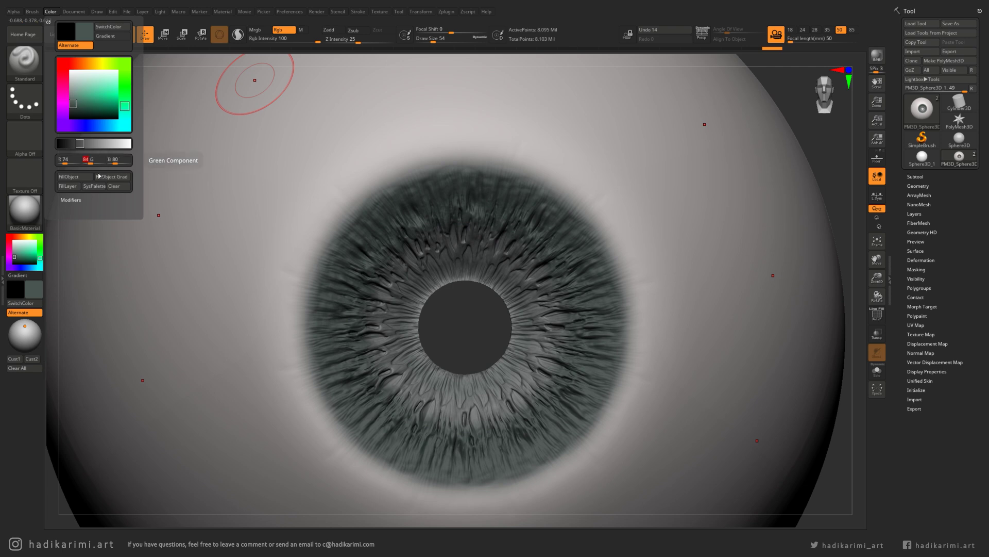
{"action": "type", "text": "57"}
{"action": "left_click", "coordinate": [122, 160]}
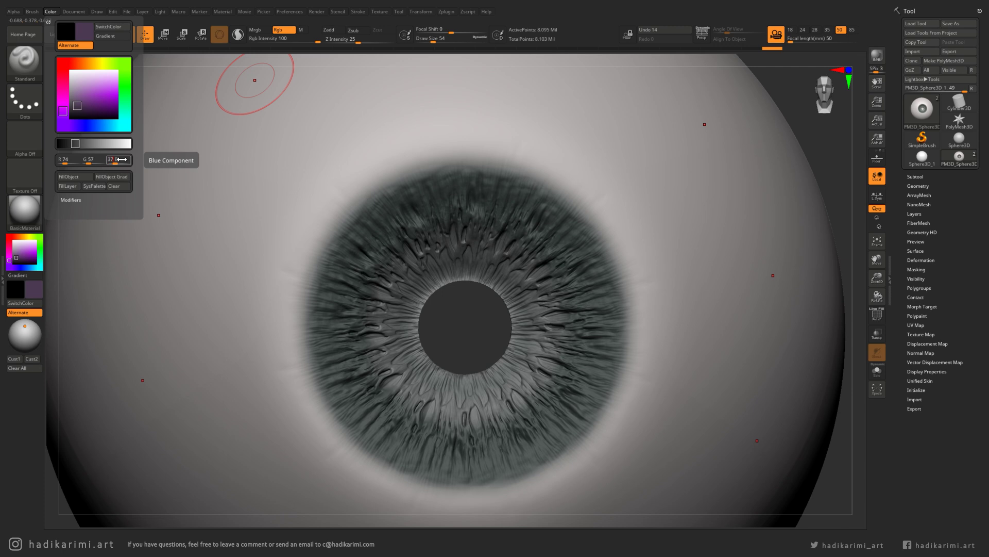
{"action": "key", "text": "Return"}
Paint brown around the pupil and spread it over the inner iris fibres, enlarging the brush to Draw Size 62
{"action": "key", "text": "space"}
{"action": "left_click", "coordinate": [416, 289]}
{"action": "left_click_drag", "start_coordinate": [431, 290], "coordinate": [441, 282]}
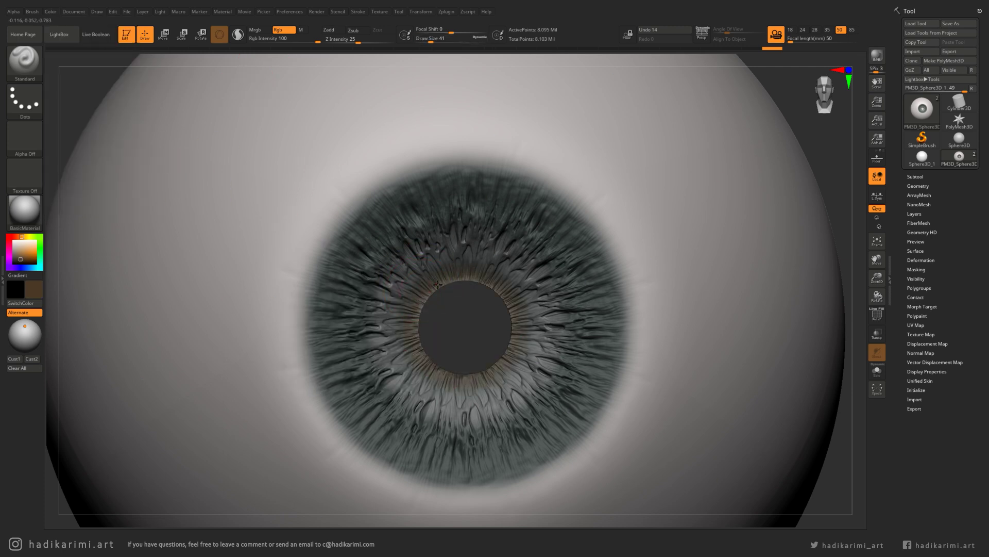
{"action": "mouse_move", "coordinate": [416, 313]}
{"action": "left_mouse_down"}
{"action": "mouse_move", "coordinate": [388, 341]}
{"action": "mouse_move", "coordinate": [392, 359]}
{"action": "mouse_move", "coordinate": [385, 289]}
{"action": "mouse_move", "coordinate": [390, 310]}
{"action": "mouse_move", "coordinate": [366, 360]}
{"action": "left_mouse_up"}
{"action": "key", "text": "ctrl+z"}
{"action": "key", "text": "space"}
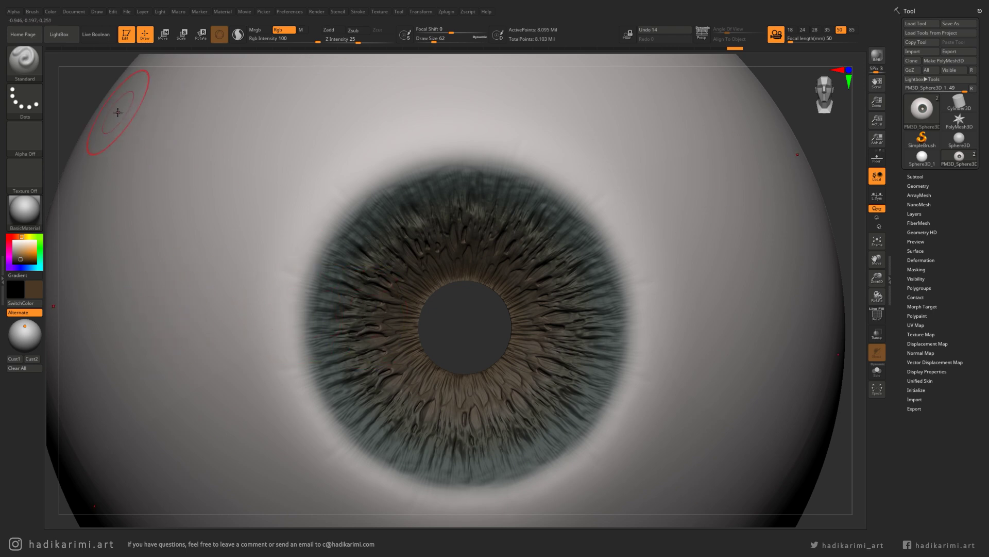
Switch to the secondary colour and set it to a grey-green with R 78, G 88 and B 82
{"action": "key", "text": "v"}
{"action": "left_click", "coordinate": [51, 11]}
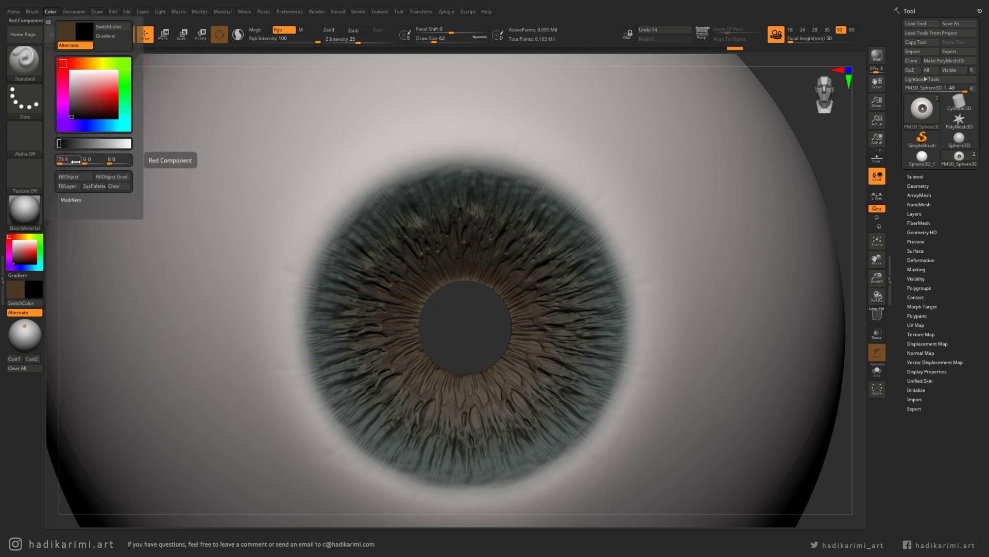
{"action": "left_click", "coordinate": [88, 160]}
{"action": "type", "text": "88"}
{"action": "key", "text": "Return"}
{"action": "left_click", "coordinate": [114, 159]}
{"action": "type", "text": "82"}
{"action": "key", "text": "Return"}
Paint grey-green over the brown inner iris, undo the last two strokes, and reduce the Draw Size to 18 near the pupil
{"action": "key", "text": "space"}
{"action": "left_click_drag", "start_coordinate": [382, 335], "coordinate": [379, 336]}
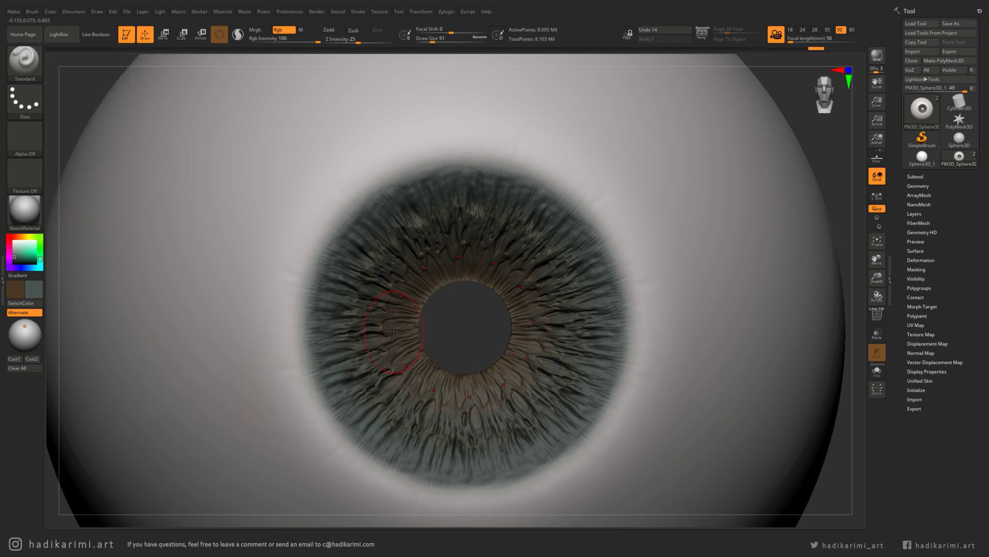
{"action": "key", "text": "ctrl+z"}
{"action": "key", "text": "ctrl+z"}
{"action": "right_click_drag", "start_coordinate": [385, 325], "coordinate": [415, 342], "text": "ctrl"}
{"action": "key", "text": "space"}
{"action": "left_click_drag", "start_coordinate": [424, 342], "coordinate": [416, 342]}
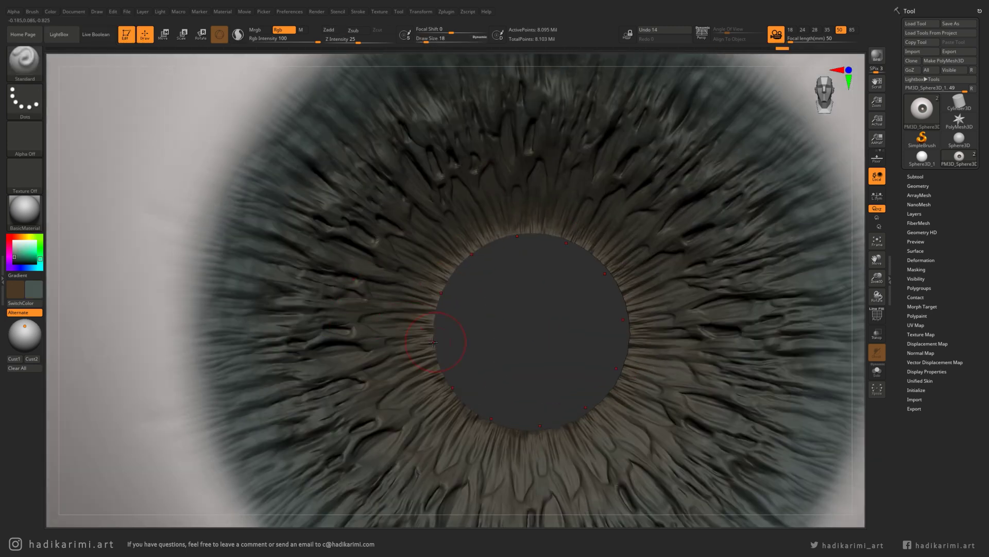
Set the paint colour to an olive tone with R 105, G 96 and B 53
{"action": "left_click", "coordinate": [50, 11]}
{"action": "left_click", "coordinate": [66, 160]}
{"action": "type", "text": "105"}
{"action": "key", "text": "Return"}
{"action": "left_click", "coordinate": [91, 160]}
{"action": "type", "text": "96"}
{"action": "left_click", "coordinate": [120, 160]}
{"action": "type", "text": "53"}
{"action": "key", "text": "Return"}
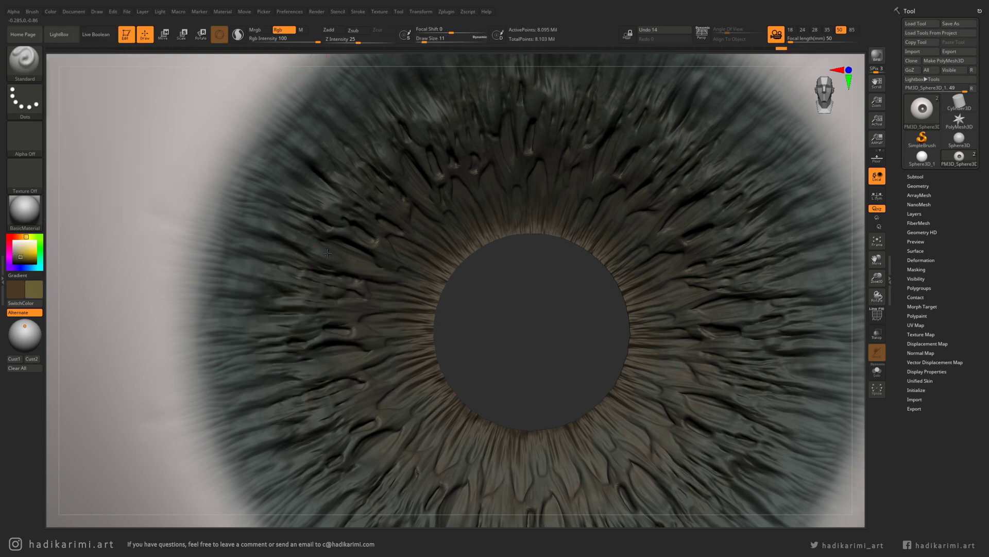
Paint olive streaks on the raised iris fibres around the pupil at Draw Size 11
{"action": "right_click_drag", "start_coordinate": [410, 270], "coordinate": [404, 325], "text": "alt"}
{"action": "left_click_drag", "start_coordinate": [278, 265], "coordinate": [336, 276]}
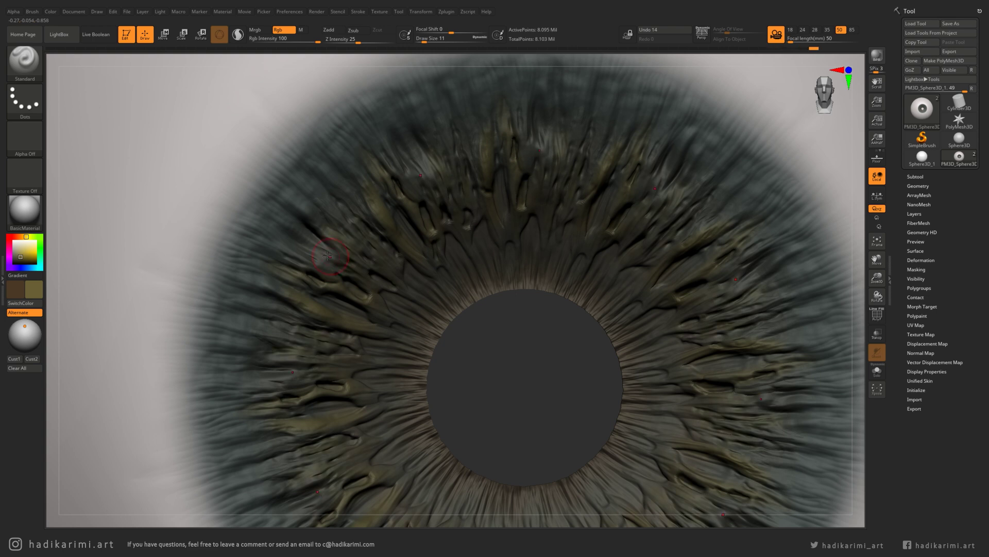
{"action": "right_click_drag", "start_coordinate": [357, 106], "coordinate": [313, 190], "text": "alt"}
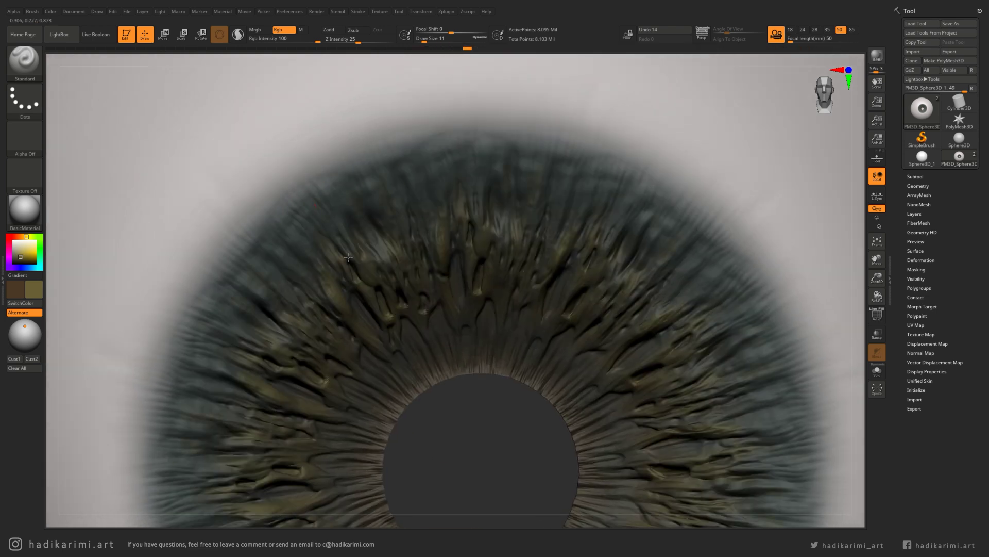
{"action": "right_click_drag", "start_coordinate": [430, 275], "coordinate": [340, 239], "text": "alt"}
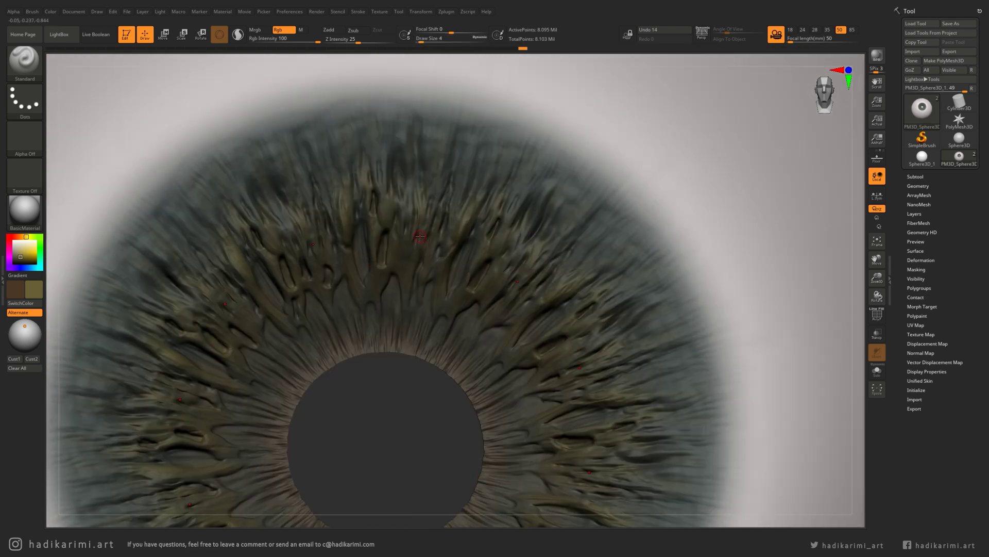
Add finer olive strokes along the individual iris fibres using Draw Sizes 4 to 6
{"action": "left_click_drag", "start_coordinate": [439, 246], "coordinate": [465, 266]}
{"action": "right_click_drag", "start_coordinate": [465, 266], "coordinate": [504, 298], "text": "alt"}
{"action": "right_click_drag", "start_coordinate": [371, 247], "coordinate": [362, 322], "text": "ctrl"}
{"action": "right_click_drag", "start_coordinate": [319, 379], "coordinate": [353, 465], "text": "alt"}
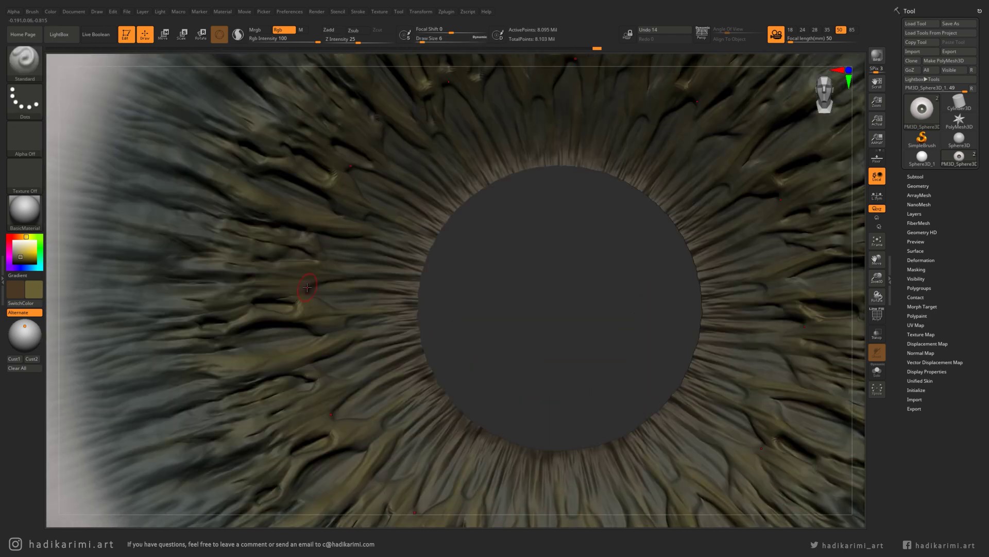
{"action": "right_click_drag", "start_coordinate": [430, 213], "coordinate": [418, 318], "text": "alt"}
{"action": "right_click_drag", "start_coordinate": [453, 186], "coordinate": [307, 144], "text": "ctrl"}
{"action": "mouse_move", "coordinate": [307, 144]}
{"action": "right_mouse_down"}
{"action": "mouse_move", "coordinate": [371, 149]}
{"action": "mouse_move", "coordinate": [309, 155]}
{"action": "right_mouse_up"}
{"action": "right_click_drag", "start_coordinate": [340, 232], "coordinate": [360, 263], "text": "ctrl"}
Pick a lighter olive colour and paint highlight streaks along the fibres beside the pupil at Draw Size 6
{"action": "left_click", "coordinate": [38, 276]}
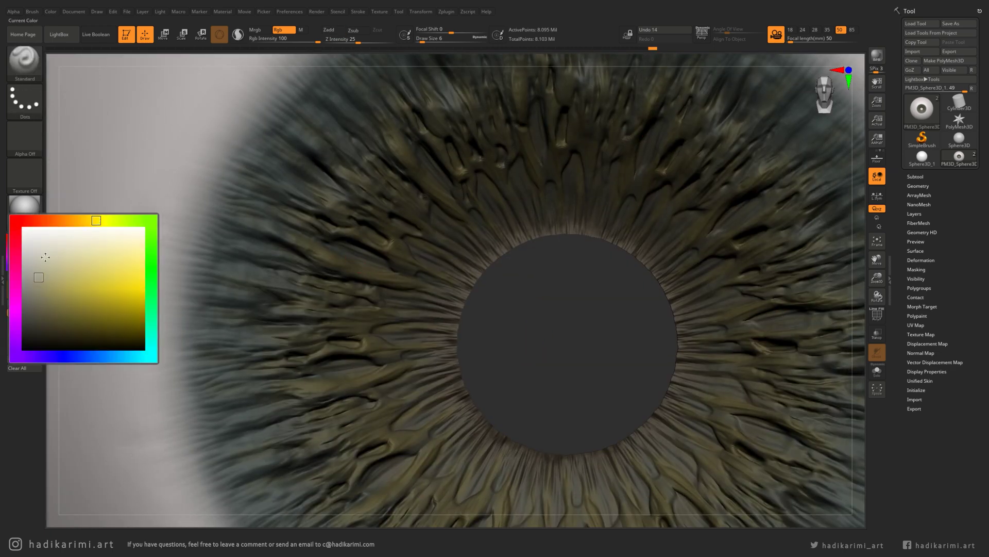
{"action": "right_click_drag", "start_coordinate": [363, 308], "coordinate": [359, 342], "text": "ctrl"}
{"action": "left_click_drag", "start_coordinate": [424, 318], "coordinate": [390, 318]}
{"action": "left_click_drag", "start_coordinate": [296, 311], "coordinate": [264, 310]}
{"action": "left_click_drag", "start_coordinate": [413, 379], "coordinate": [377, 377]}
{"action": "left_click_drag", "start_coordinate": [348, 393], "coordinate": [259, 387]}
{"action": "left_click_drag", "start_coordinate": [355, 239], "coordinate": [291, 214]}
Change the paint colour to a lighter, more yellow khaki and paint highlights along the raised fibres
{"action": "mouse_move", "coordinate": [449, 361]}
{"action": "right_mouse_down", "text": "ctrl"}
{"action": "mouse_move", "coordinate": [473, 342]}
{"action": "mouse_move", "coordinate": [454, 268]}
{"action": "right_mouse_up", "text": "ctrl"}
{"action": "mouse_move", "coordinate": [36, 263]}
{"action": "left_click", "coordinate": [70, 276]}
{"action": "right_click_drag", "start_coordinate": [376, 294], "coordinate": [368, 327], "text": "ctrl"}
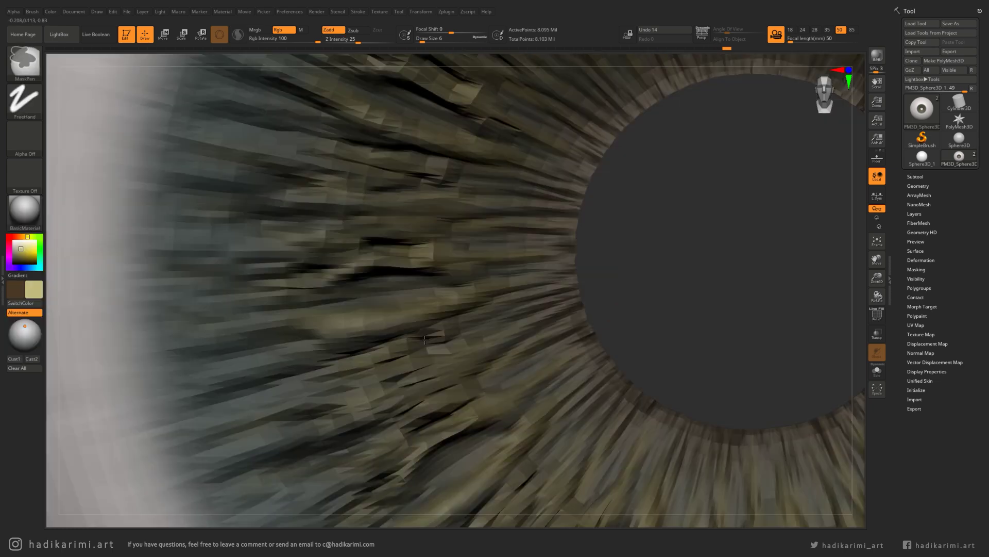
{"action": "left_click", "coordinate": [100, 220]}
{"action": "left_click_drag", "start_coordinate": [369, 318], "coordinate": [273, 317]}
{"action": "key", "text": "space"}
{"action": "left_click", "coordinate": [348, 325]}
{"action": "left_click_drag", "start_coordinate": [357, 315], "coordinate": [298, 316]}
{"action": "left_click_drag", "start_coordinate": [420, 365], "coordinate": [304, 402]}
Set the Focal Shift to -69 and the Draw Size to 2, and paint thin yellow lines along the lower iris fibres
{"action": "right_click_drag", "start_coordinate": [359, 462], "coordinate": [304, 392], "text": "alt"}
{"action": "mouse_move", "coordinate": [281, 433]}
{"action": "right_mouse_down", "text": "ctrl"}
{"action": "mouse_move", "coordinate": [300, 402]}
{"action": "mouse_move", "coordinate": [300, 430]}
{"action": "right_mouse_up", "text": "ctrl"}
{"action": "key", "text": "space"}
{"action": "left_click", "coordinate": [347, 426]}
{"action": "right_click_drag", "start_coordinate": [270, 387], "coordinate": [384, 438]}
{"action": "left_click", "coordinate": [427, 30]}
{"action": "key", "text": "space"}
{"action": "left_click", "coordinate": [335, 344]}
{"action": "key", "text": "space"}
{"action": "left_click_drag", "start_coordinate": [335, 398], "coordinate": [341, 398]}
{"action": "left_click_drag", "start_coordinate": [407, 313], "coordinate": [315, 355]}
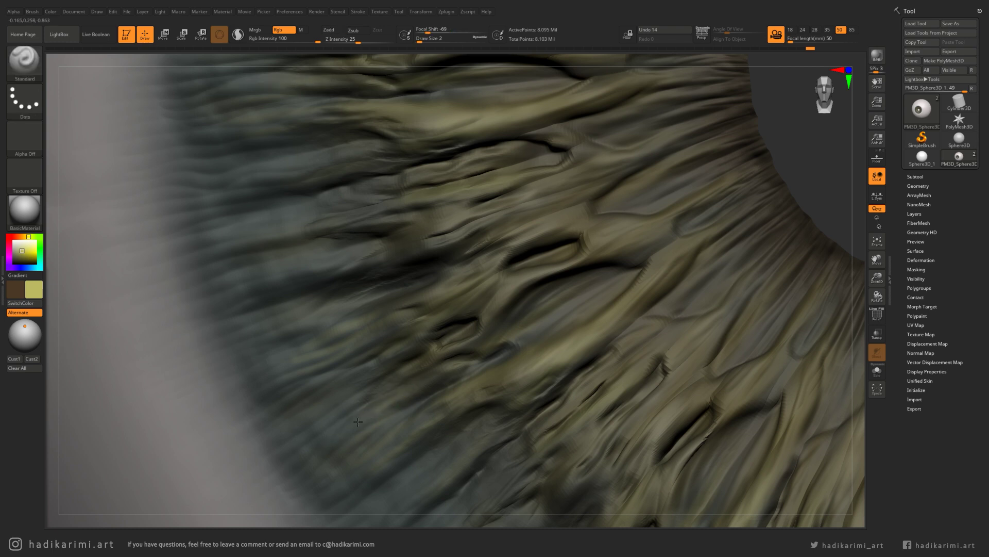
Extend the thin yellow strokes outward into the grey-green fibres near the iris's outer edge
{"action": "right_click_drag", "start_coordinate": [317, 364], "coordinate": [345, 454]}
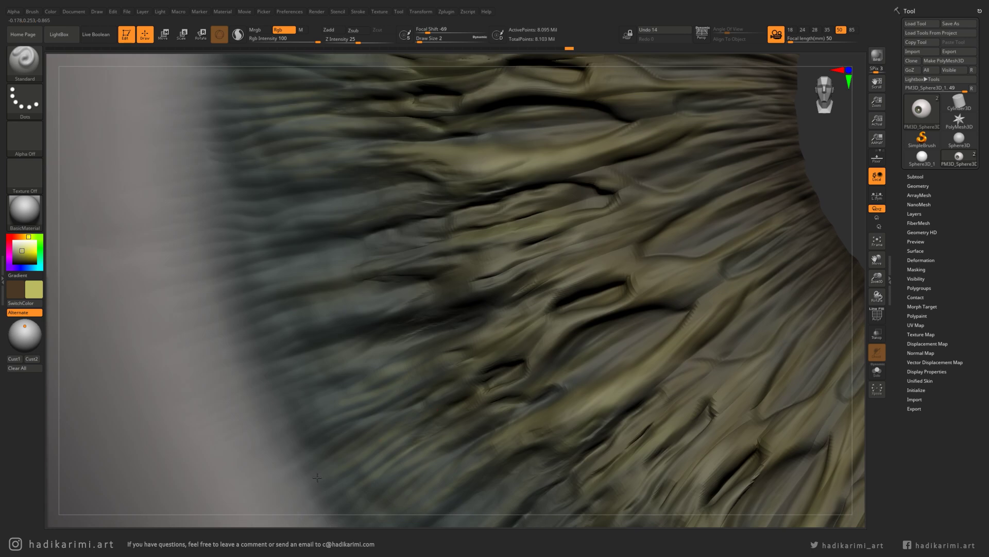
{"action": "right_click_drag", "start_coordinate": [464, 320], "coordinate": [306, 430]}
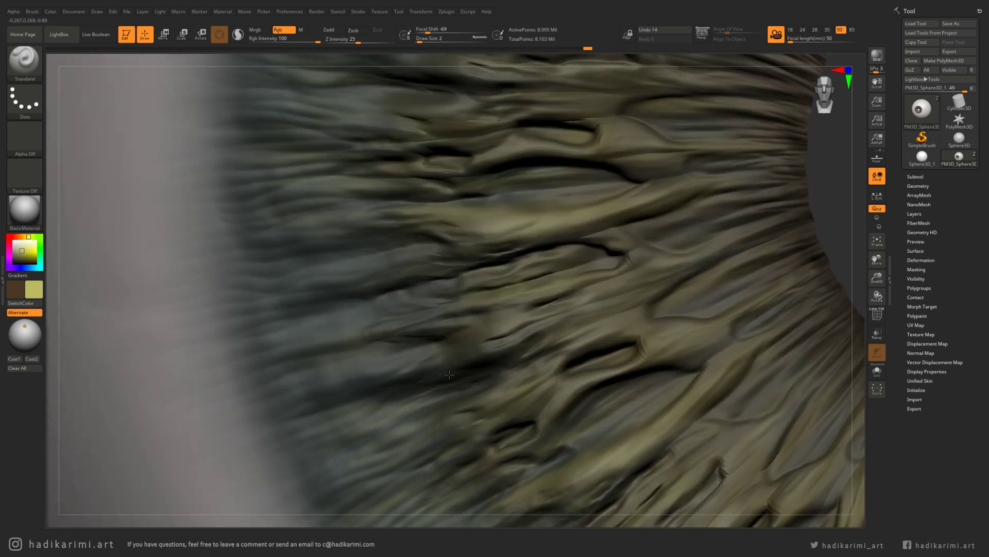
{"action": "right_click_drag", "start_coordinate": [251, 403], "coordinate": [388, 405]}
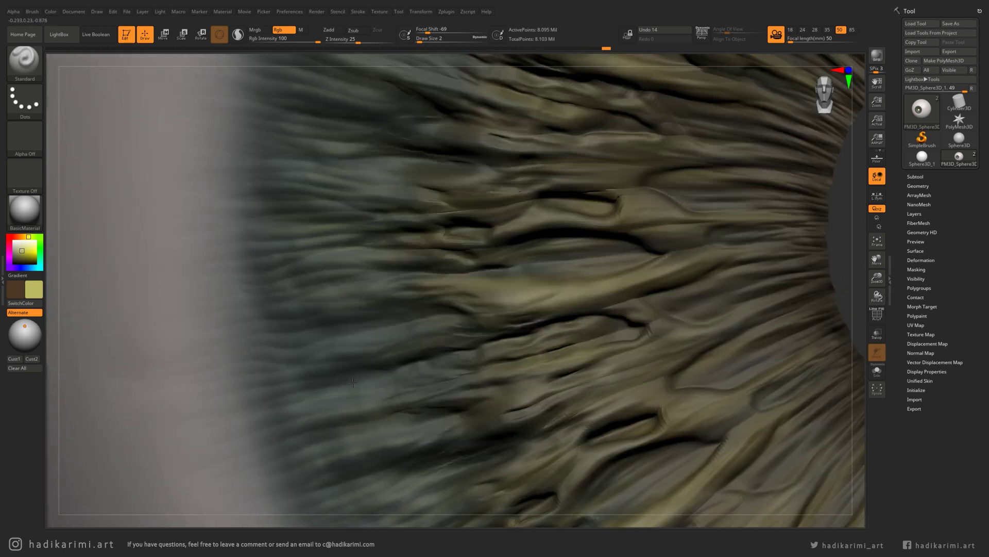
{"action": "right_click_drag", "start_coordinate": [414, 372], "coordinate": [264, 379]}
Set the Draw Size to 4 and paint yellow strokes along the fine fibres at the pupil's lower-left edge
{"action": "mouse_move", "coordinate": [441, 344]}
{"action": "right_mouse_down", "text": "ctrl"}
{"action": "mouse_move", "coordinate": [508, 335]}
{"action": "mouse_move", "coordinate": [572, 370]}
{"action": "mouse_move", "coordinate": [420, 371]}
{"action": "mouse_move", "coordinate": [421, 443]}
{"action": "right_mouse_up", "text": "ctrl"}
{"action": "right_click", "coordinate": [421, 444]}
{"action": "left_click_drag", "start_coordinate": [447, 396], "coordinate": [451, 395]}
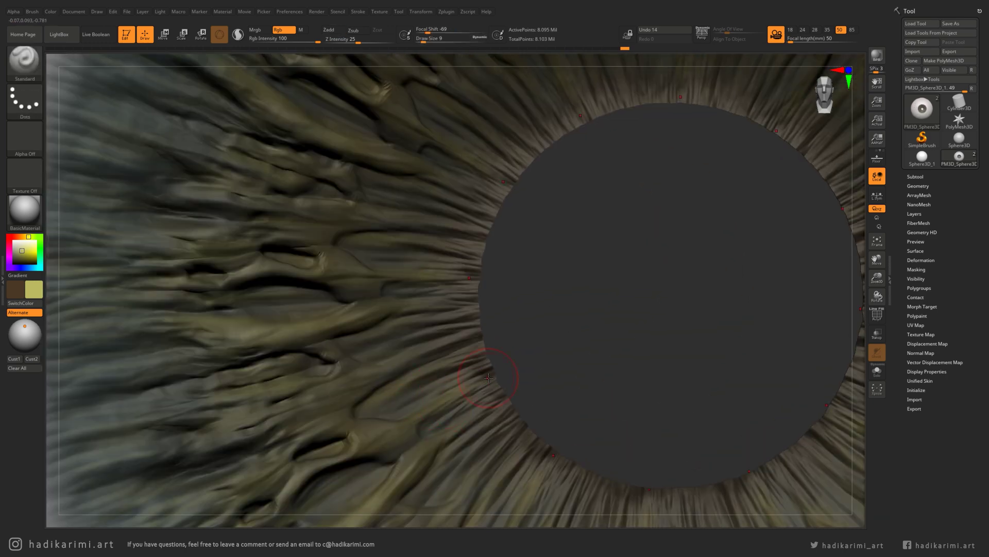
{"action": "key", "text": "space"}
{"action": "right_click_drag", "start_coordinate": [457, 314], "coordinate": [389, 230], "text": "alt"}
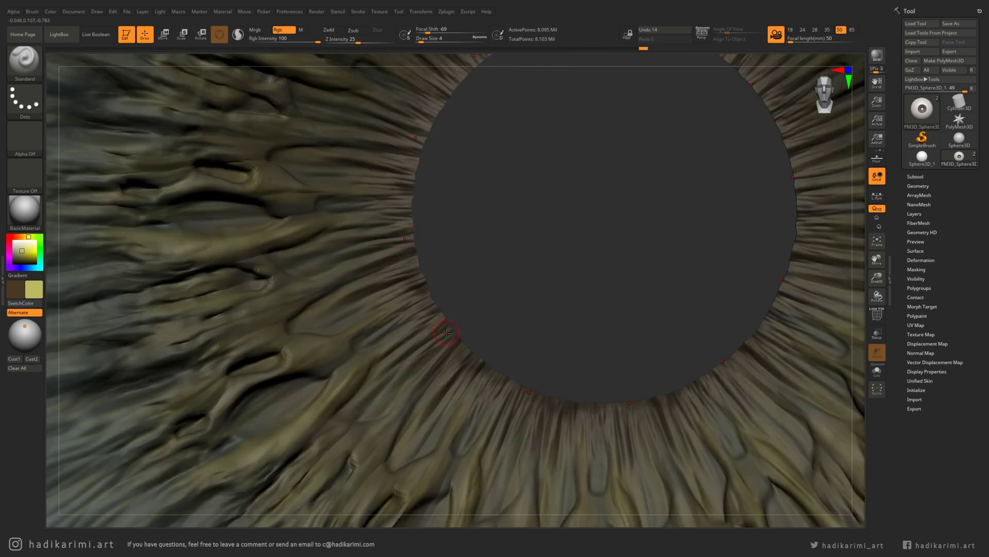
{"action": "right_click_drag", "start_coordinate": [421, 337], "coordinate": [422, 355]}
Reduce the Draw Size to 2 and paint thinner yellow lines along the fibres beside the pupil
{"action": "key", "text": "space"}
{"action": "left_click_drag", "start_coordinate": [421, 355], "coordinate": [419, 355]}
{"action": "right_click_drag", "start_coordinate": [419, 357], "coordinate": [446, 360]}
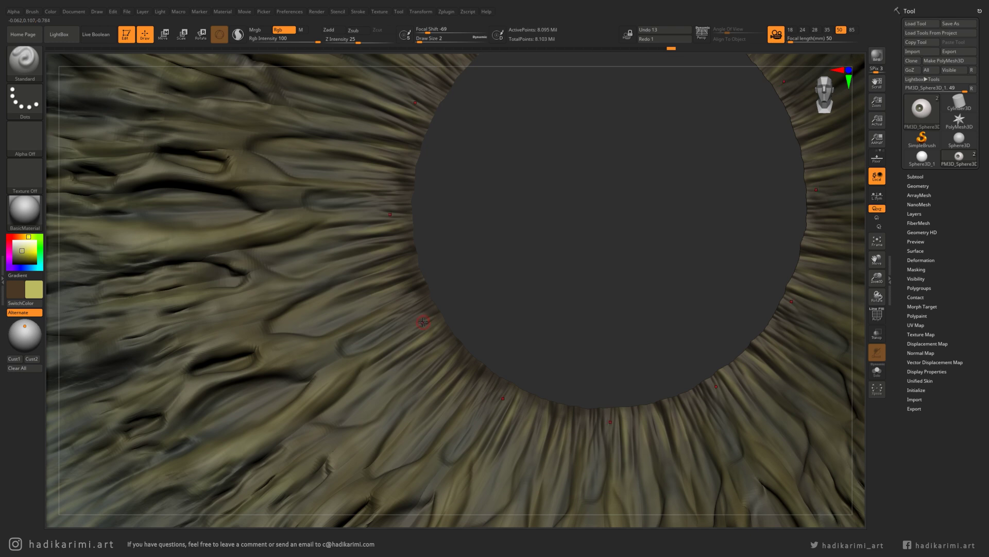
{"action": "mouse_move", "coordinate": [422, 319]}
{"action": "left_mouse_down"}
{"action": "mouse_move", "coordinate": [395, 296]}
{"action": "mouse_move", "coordinate": [381, 302]}
{"action": "left_mouse_up"}
{"action": "right_click_drag", "start_coordinate": [382, 302], "coordinate": [413, 399], "text": "alt"}
{"action": "left_click_drag", "start_coordinate": [412, 299], "coordinate": [351, 290]}
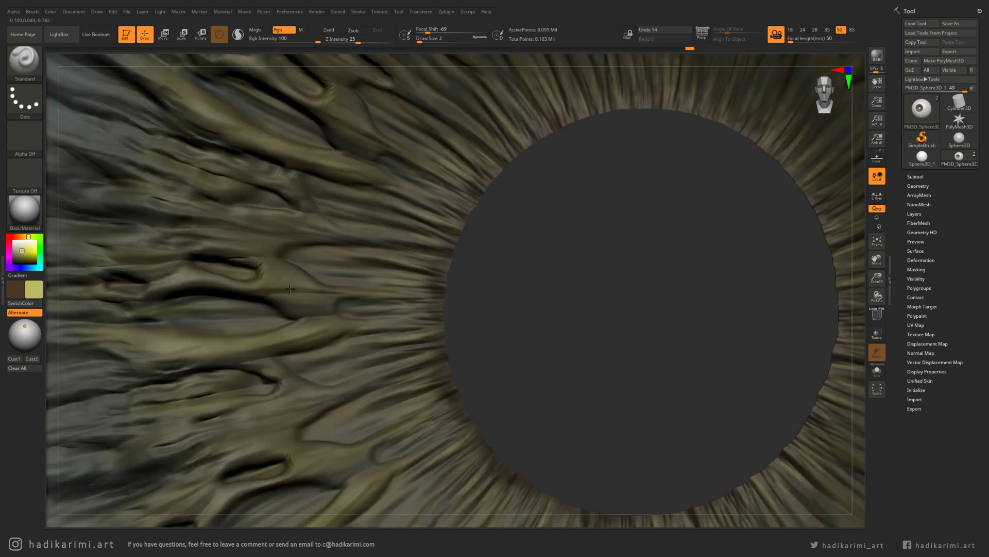
Switch the eyeball's material to SkinShade4
{"action": "right_click_drag", "start_coordinate": [463, 280], "coordinate": [356, 293], "text": "ctrl"}
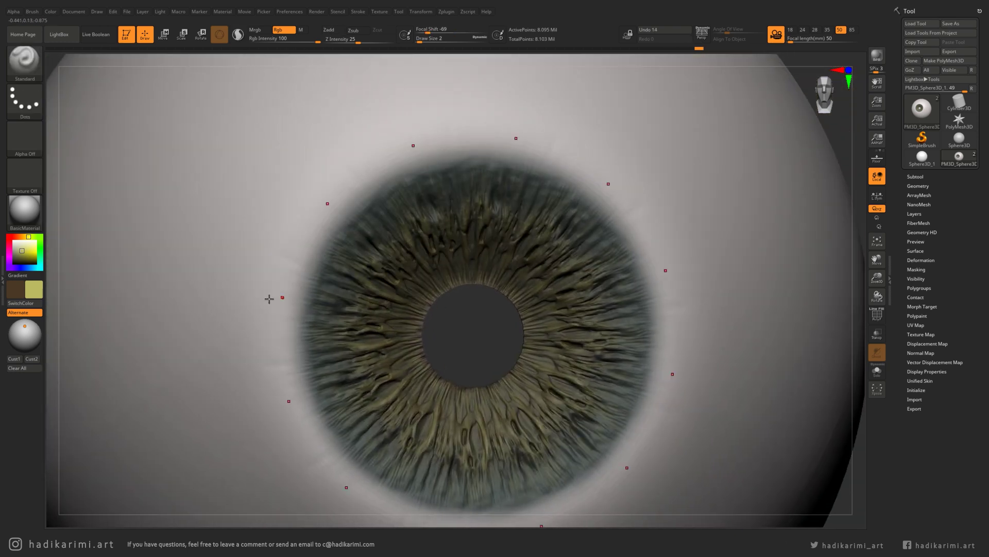
{"action": "right_click_drag", "start_coordinate": [410, 312], "coordinate": [324, 273], "text": "ctrl"}
{"action": "right_click_drag", "start_coordinate": [324, 273], "coordinate": [343, 329], "text": "ctrl"}
{"action": "left_click", "coordinate": [38, 219]}
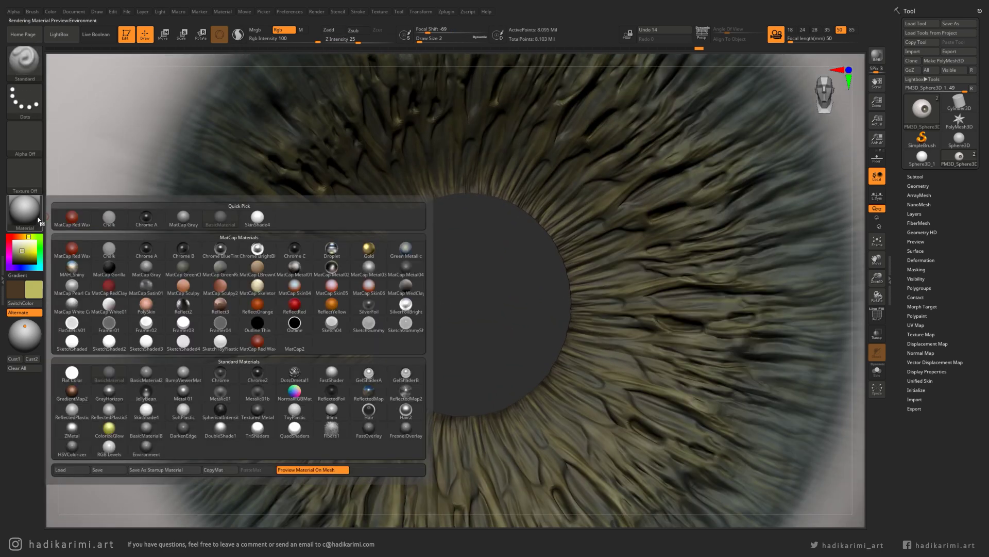
{"action": "left_click", "coordinate": [257, 218]}
{"action": "right_click_drag", "start_coordinate": [289, 227], "coordinate": [190, 219], "text": "ctrl"}
{"action": "right_click_drag", "start_coordinate": [190, 219], "coordinate": [369, 310]}
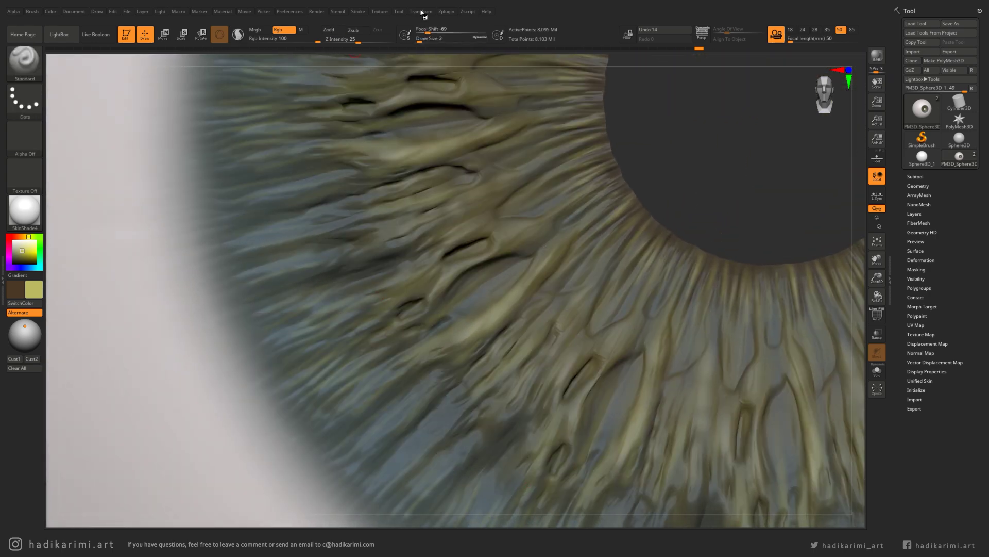
Set the Draw Size to 1 and paint hair-thin yellow lines over the grey-green fibres around the iris's outer band
{"action": "key", "text": "space"}
{"action": "left_click", "coordinate": [333, 311]}
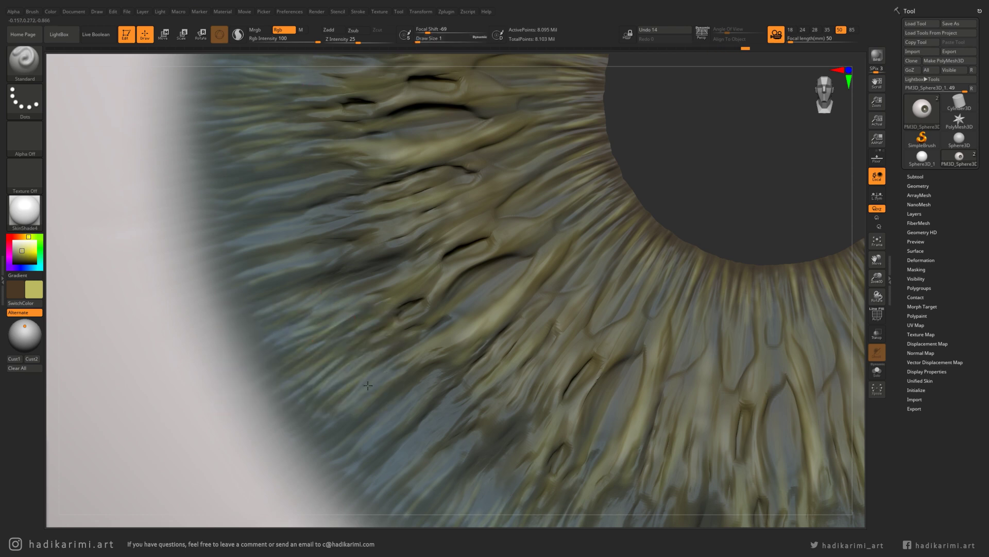
{"action": "right_click_drag", "start_coordinate": [330, 427], "coordinate": [349, 337]}
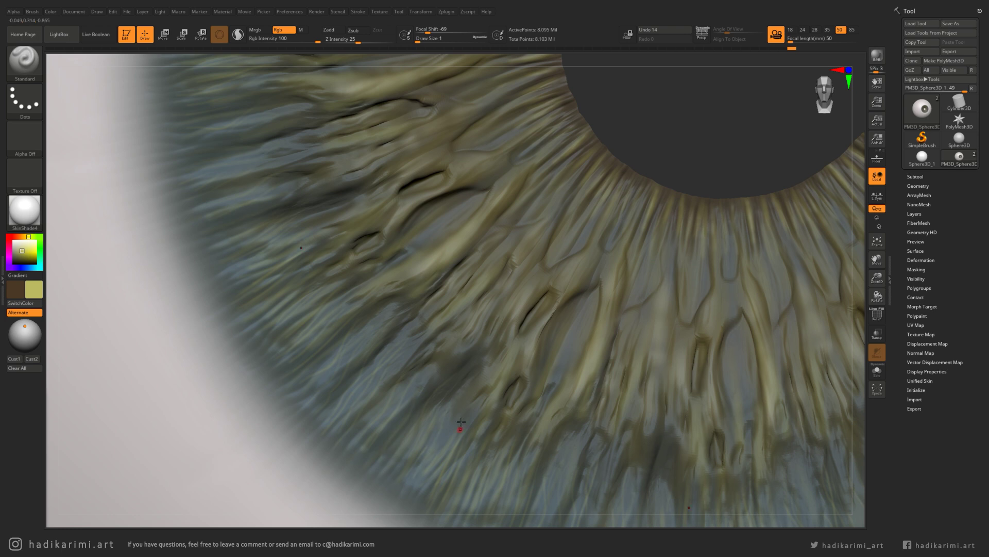
{"action": "right_click_drag", "start_coordinate": [348, 299], "coordinate": [520, 297]}
{"action": "right_click_drag", "start_coordinate": [424, 300], "coordinate": [398, 322]}
{"action": "right_click_drag", "start_coordinate": [253, 332], "coordinate": [356, 329]}
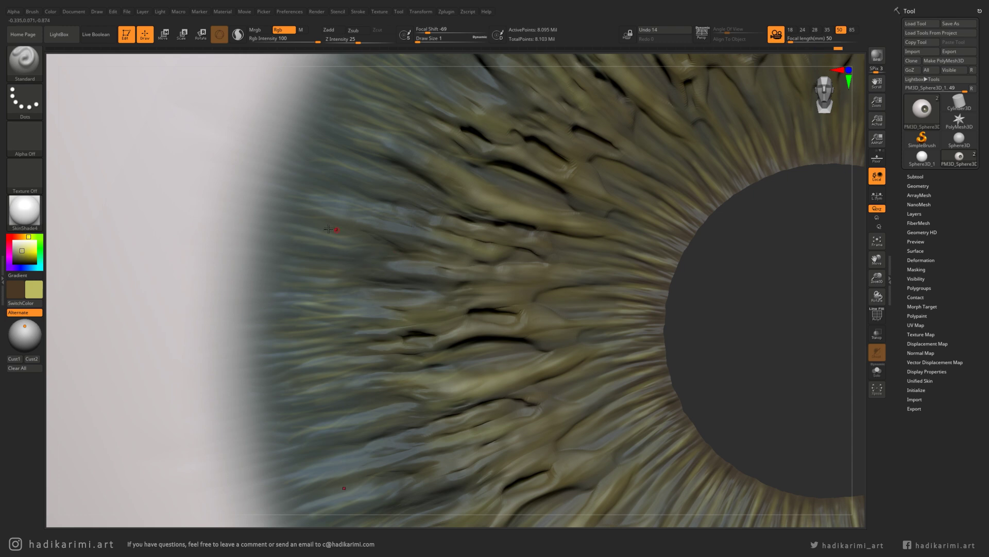
{"action": "right_click_drag", "start_coordinate": [471, 237], "coordinate": [455, 303]}
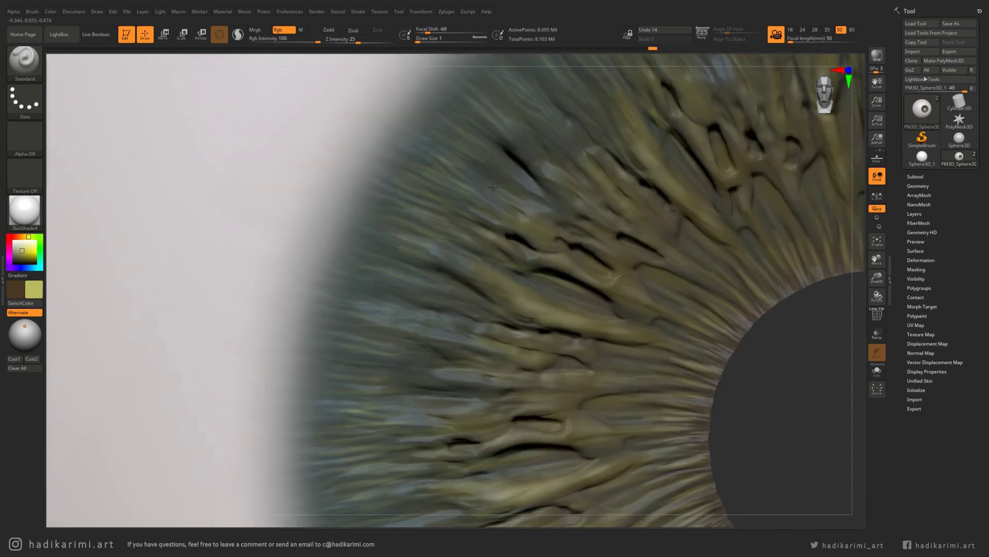
Set the Focal Shift to 0 and the Draw Size to 22, sample the iris's grey-green, and soften its outer edge
{"action": "mouse_move", "coordinate": [449, 164]}
{"action": "right_mouse_down", "text": "ctrl"}
{"action": "mouse_move", "coordinate": [369, 264]}
{"action": "mouse_move", "coordinate": [349, 251]}
{"action": "mouse_move", "coordinate": [385, 217]}
{"action": "mouse_move", "coordinate": [381, 288]}
{"action": "mouse_move", "coordinate": [442, 256]}
{"action": "mouse_move", "coordinate": [396, 268]}
{"action": "mouse_move", "coordinate": [323, 193]}
{"action": "mouse_move", "coordinate": [365, 245]}
{"action": "mouse_move", "coordinate": [321, 343]}
{"action": "right_mouse_up", "text": "ctrl"}
{"action": "key", "text": "space"}
{"action": "left_click_drag", "start_coordinate": [344, 295], "coordinate": [350, 295]}
{"action": "left_click_drag", "start_coordinate": [433, 29], "coordinate": [452, 29]}
{"action": "right_click_drag", "start_coordinate": [321, 220], "coordinate": [328, 219]}
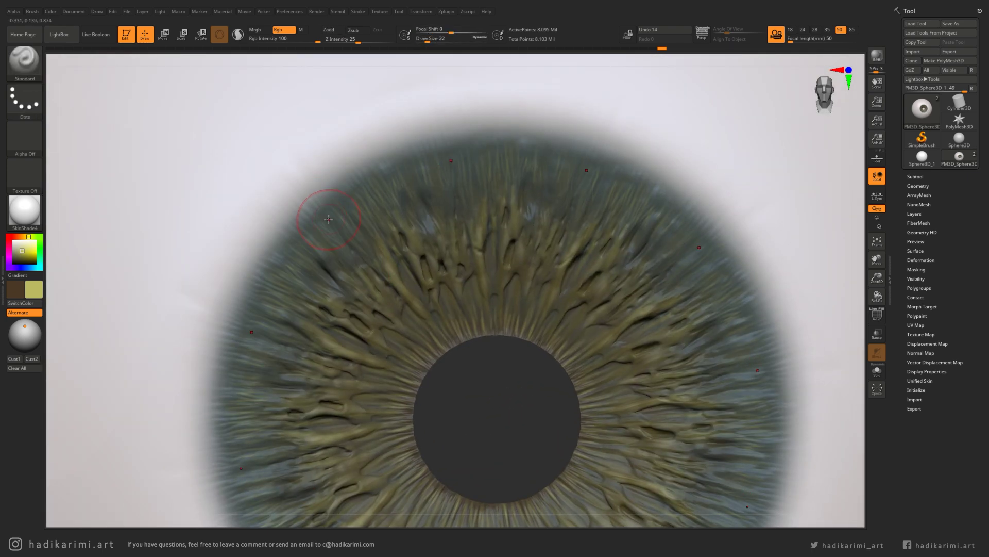
{"action": "key", "text": "c"}
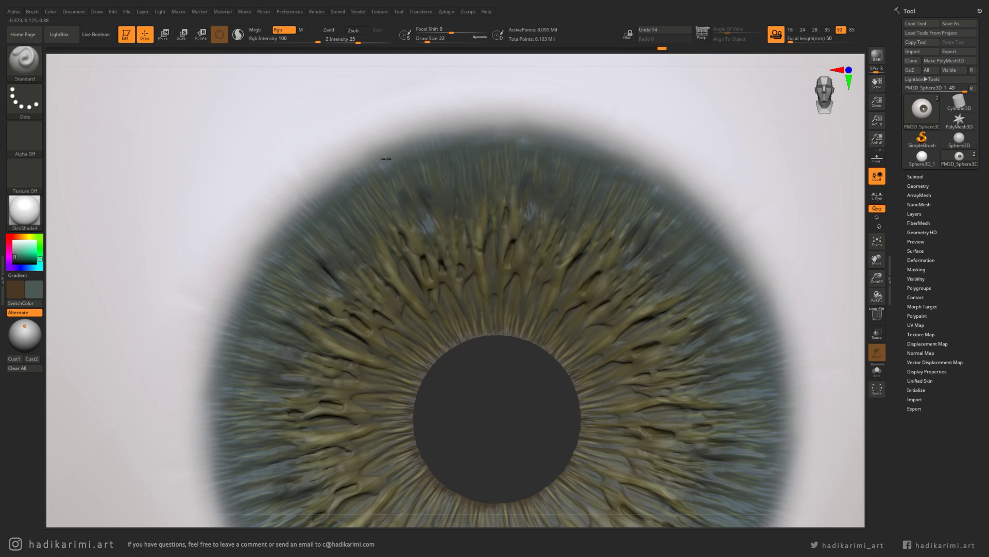
{"action": "right_click_drag", "start_coordinate": [222, 329], "coordinate": [263, 207], "text": "alt"}
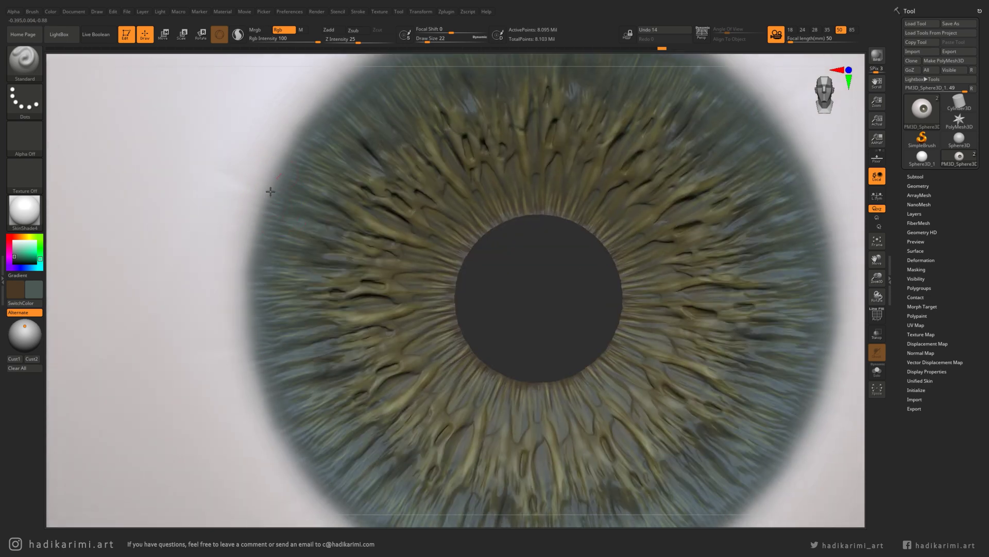
{"action": "right_click_drag", "start_coordinate": [355, 456], "coordinate": [330, 353], "text": "alt"}
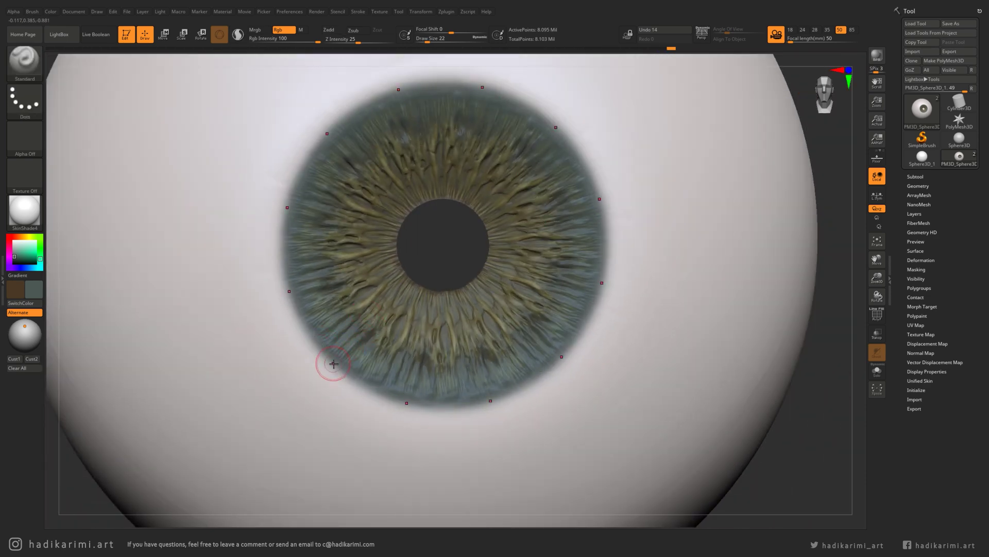
Import Lightning1.png, Lightning2.png and Lightning3.png from the Eyeball Alpha folder as brush alphas
{"action": "right_click_drag", "start_coordinate": [472, 202], "coordinate": [468, 241], "text": "alt"}
{"action": "right_click_drag", "start_coordinate": [548, 245], "coordinate": [582, 255]}
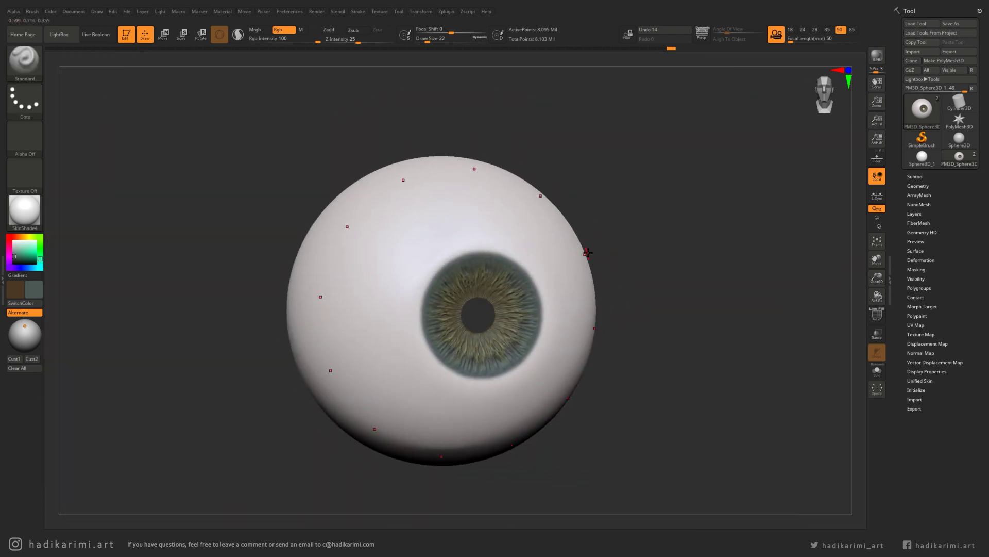
{"action": "left_click", "coordinate": [24, 149]}
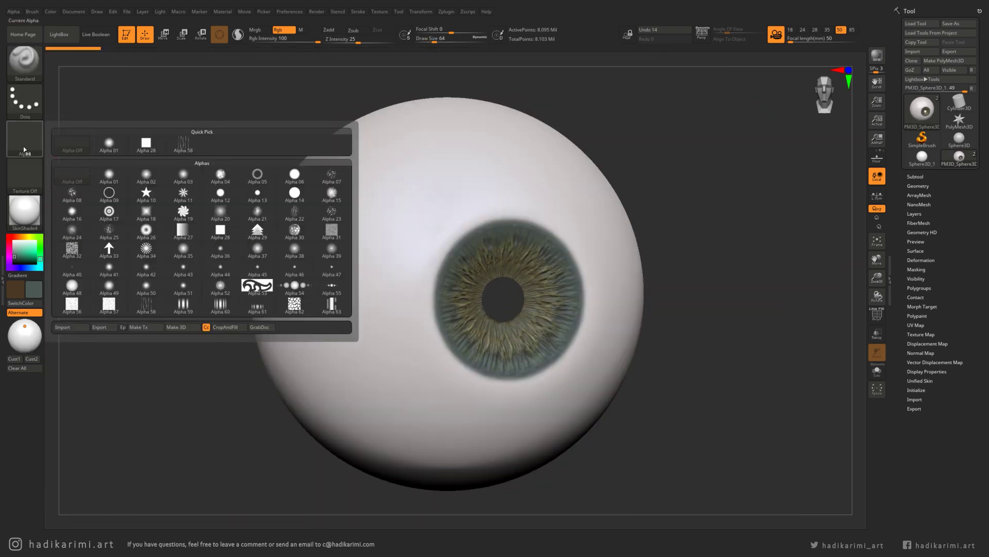
{"action": "left_click", "coordinate": [73, 327]}
{"action": "left_click_drag", "start_coordinate": [230, 166], "coordinate": [437, 179]}
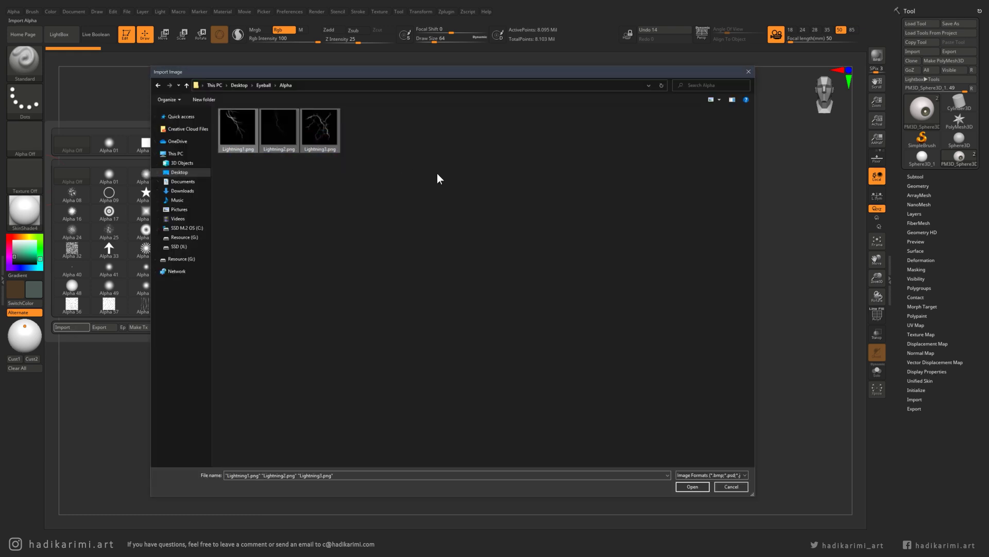
{"action": "left_click", "coordinate": [698, 487]}
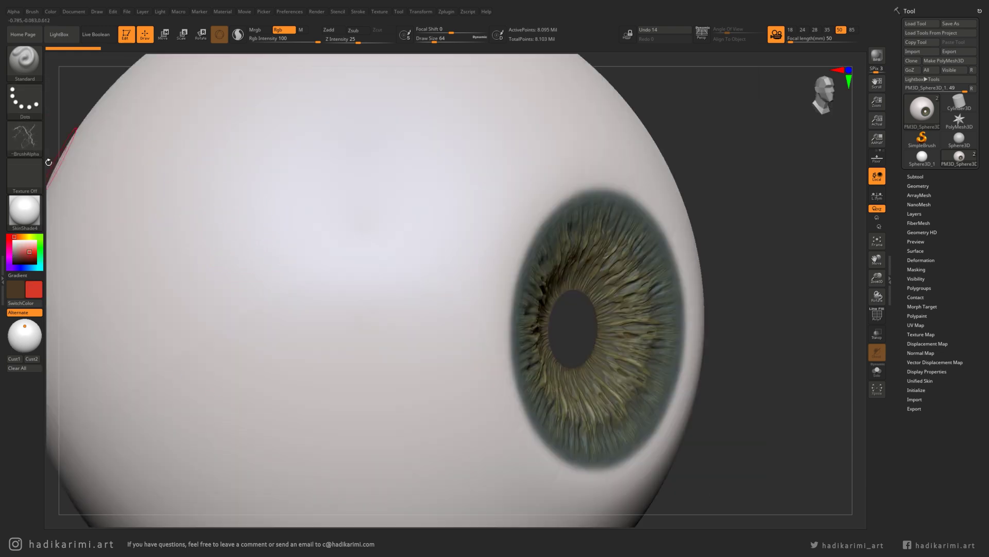
Turn the brush alpha off and set the main colour to dark red with R 84, G 29, B 33
{"action": "left_click", "coordinate": [25, 138]}
{"action": "left_click", "coordinate": [72, 145]}
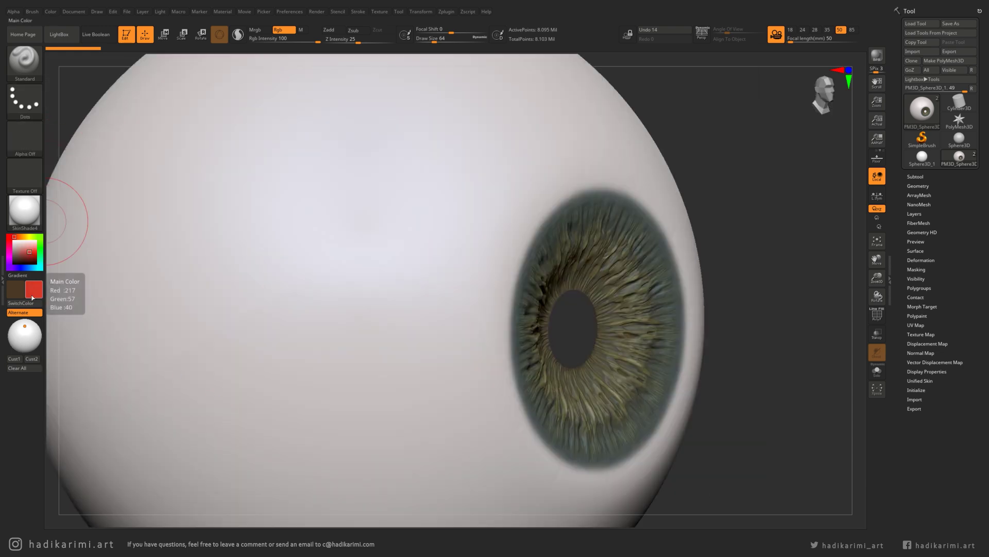
{"action": "left_click", "coordinate": [50, 11]}
{"action": "left_click", "coordinate": [69, 159]}
{"action": "type", "text": "84"}
{"action": "key", "text": "Return"}
{"action": "left_click", "coordinate": [90, 161]}
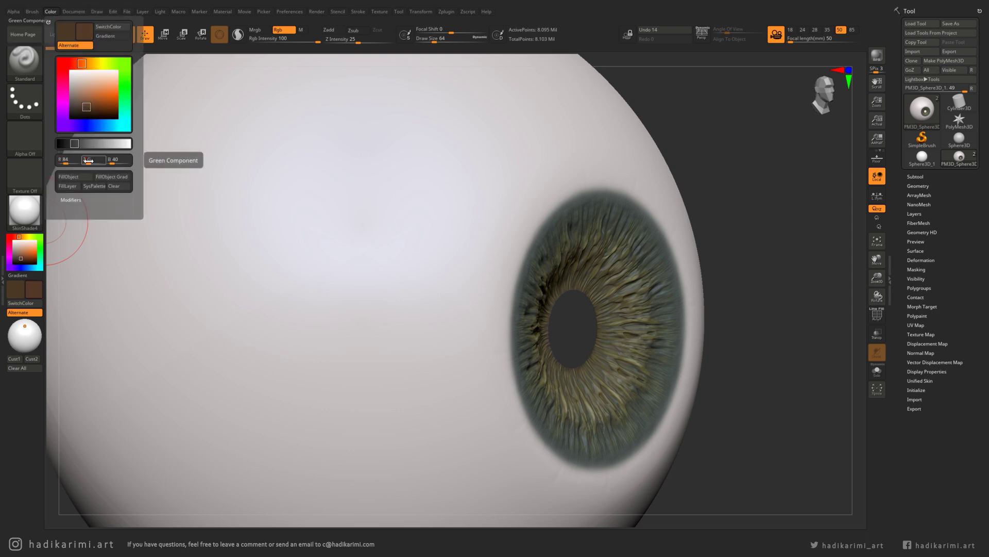
{"action": "type", "text": "29"}
{"action": "key", "text": "Return"}
{"action": "left_click", "coordinate": [124, 160]}
{"action": "type", "text": "33"}
{"action": "key", "text": "Return"}
Enlarge the brush and paint dark red over the rear side of the eye white
{"action": "right_click_drag", "start_coordinate": [267, 230], "coordinate": [296, 227], "text": "ctrl"}
{"action": "key", "text": "space"}
{"action": "left_click_drag", "start_coordinate": [296, 230], "coordinate": [310, 230]}
{"action": "right_click_drag", "start_coordinate": [277, 212], "coordinate": [309, 214]}
{"action": "mouse_move", "coordinate": [223, 243]}
{"action": "left_mouse_down"}
{"action": "mouse_move", "coordinate": [185, 263]}
{"action": "mouse_move", "coordinate": [202, 301]}
{"action": "left_mouse_up"}
{"action": "mouse_move", "coordinate": [289, 222]}
{"action": "right_mouse_down"}
{"action": "mouse_move", "coordinate": [371, 222]}
{"action": "mouse_move", "coordinate": [292, 218]}
{"action": "right_mouse_up"}
{"action": "mouse_move", "coordinate": [292, 219]}
{"action": "left_mouse_down"}
{"action": "mouse_move", "coordinate": [256, 317]}
{"action": "mouse_move", "coordinate": [320, 338]}
{"action": "mouse_move", "coordinate": [313, 309]}
{"action": "left_mouse_up"}
{"action": "mouse_move", "coordinate": [330, 270]}
{"action": "right_mouse_down"}
{"action": "mouse_move", "coordinate": [292, 259]}
{"action": "mouse_move", "coordinate": [304, 252]}
{"action": "right_mouse_up"}
Undo the last Dots stroke, switch to the Color Spray stroke, and spray dark red over the rear eye white at Draw Size 286
{"action": "key", "text": "space"}
{"action": "left_click_drag", "start_coordinate": [305, 252], "coordinate": [311, 252]}
{"action": "mouse_move", "coordinate": [311, 250]}
{"action": "left_mouse_down"}
{"action": "mouse_move", "coordinate": [310, 219]}
{"action": "mouse_move", "coordinate": [354, 351]}
{"action": "mouse_move", "coordinate": [363, 220]}
{"action": "left_mouse_up"}
{"action": "key", "text": "ctrl+z"}
{"action": "mouse_move", "coordinate": [333, 217]}
{"action": "right_mouse_down"}
{"action": "mouse_move", "coordinate": [349, 258]}
{"action": "mouse_move", "coordinate": [309, 247]}
{"action": "right_mouse_up"}
{"action": "mouse_move", "coordinate": [238, 194]}
{"action": "right_mouse_down"}
{"action": "mouse_move", "coordinate": [324, 242]}
{"action": "mouse_move", "coordinate": [354, 196]}
{"action": "right_mouse_up"}
{"action": "left_click", "coordinate": [25, 99]}
{"action": "left_click", "coordinate": [183, 105]}
{"action": "left_click_drag", "start_coordinate": [360, 211], "coordinate": [356, 296]}
{"action": "mouse_move", "coordinate": [356, 296]}
{"action": "right_mouse_down"}
{"action": "mouse_move", "coordinate": [366, 252]}
{"action": "mouse_move", "coordinate": [300, 270]}
{"action": "mouse_move", "coordinate": [324, 242]}
{"action": "mouse_move", "coordinate": [353, 247]}
{"action": "mouse_move", "coordinate": [342, 258]}
{"action": "mouse_move", "coordinate": [352, 266]}
{"action": "right_mouse_up"}
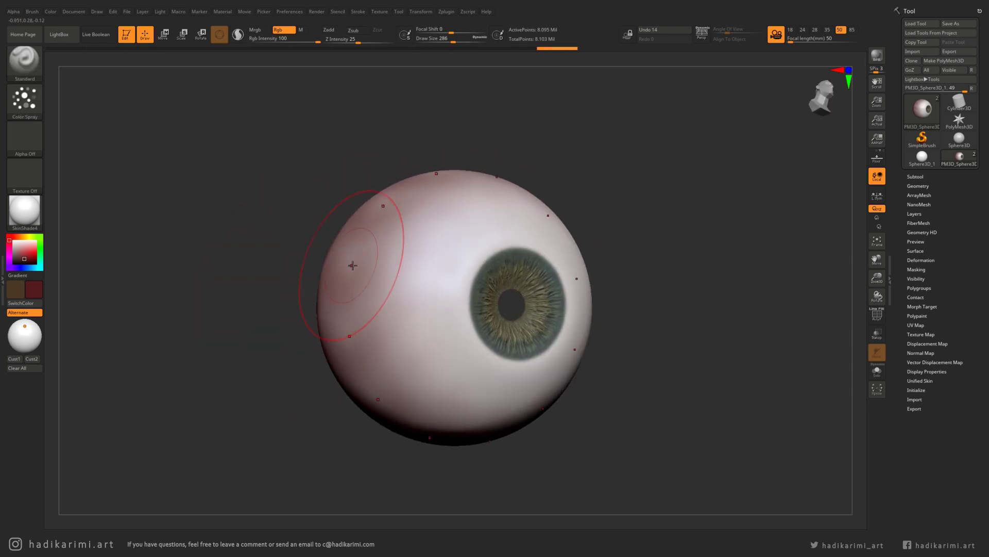
Swap the two colours and set the main colour to orange-brown with R 137, G 89, B 42
{"action": "key", "text": "v"}
{"action": "left_click", "coordinate": [51, 11]}
{"action": "left_click", "coordinate": [69, 160]}
{"action": "type", "text": "137"}
{"action": "left_click", "coordinate": [89, 161]}
{"action": "left_click_drag", "start_coordinate": [89, 162], "coordinate": [117, 161]}
Set the Draw Size to 44 and spray orange-brown mottling over the reddened side of the eye white
{"action": "right_click_drag", "start_coordinate": [360, 258], "coordinate": [383, 261]}
{"action": "key", "text": "space"}
{"action": "left_click_drag", "start_coordinate": [359, 298], "coordinate": [334, 294]}
{"action": "right_click_drag", "start_coordinate": [426, 298], "coordinate": [377, 303]}
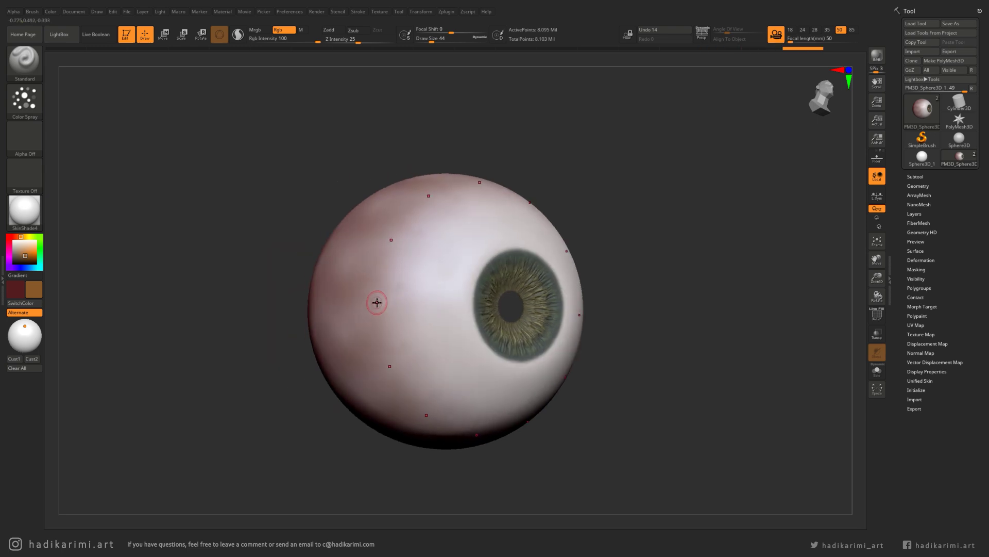
{"action": "left_click_drag", "start_coordinate": [378, 301], "coordinate": [389, 289]}
{"action": "left_click", "coordinate": [399, 290]}
{"action": "mouse_move", "coordinate": [459, 361]}
{"action": "right_mouse_down"}
{"action": "mouse_move", "coordinate": [444, 357]}
{"action": "mouse_move", "coordinate": [431, 323]}
{"action": "right_mouse_up"}
{"action": "mouse_move", "coordinate": [232, 330]}
{"action": "right_mouse_down"}
{"action": "mouse_move", "coordinate": [344, 345]}
{"action": "mouse_move", "coordinate": [375, 323]}
{"action": "mouse_move", "coordinate": [373, 353]}
{"action": "right_mouse_up"}
{"action": "mouse_move", "coordinate": [342, 320]}
{"action": "right_mouse_down"}
{"action": "mouse_move", "coordinate": [400, 333]}
{"action": "mouse_move", "coordinate": [375, 313]}
{"action": "mouse_move", "coordinate": [344, 320]}
{"action": "mouse_move", "coordinate": [350, 329]}
{"action": "right_mouse_up"}
{"action": "mouse_move", "coordinate": [276, 368]}
{"action": "right_mouse_down"}
{"action": "mouse_move", "coordinate": [226, 320]}
{"action": "mouse_move", "coordinate": [326, 327]}
{"action": "mouse_move", "coordinate": [239, 294]}
{"action": "mouse_move", "coordinate": [286, 262]}
{"action": "right_mouse_up"}
Enlarge the Draw Size to 192, lower the Rgb Intensity to 28, and spray a faint brown tint over the eye white
{"action": "key", "text": "bracketright"}
{"action": "key", "text": "bracketright"}
{"action": "key", "text": "bracketright"}
{"action": "right_click_drag", "start_coordinate": [362, 335], "coordinate": [343, 290], "text": "ctrl"}
{"action": "mouse_move", "coordinate": [343, 291]}
{"action": "right_mouse_down"}
{"action": "mouse_move", "coordinate": [293, 309]}
{"action": "mouse_move", "coordinate": [355, 328]}
{"action": "right_mouse_up"}
{"action": "key", "text": "space"}
{"action": "left_click_drag", "start_coordinate": [356, 329], "coordinate": [362, 328]}
{"action": "right_click_drag", "start_coordinate": [362, 328], "coordinate": [412, 330]}
{"action": "left_click_drag", "start_coordinate": [316, 40], "coordinate": [279, 41]}
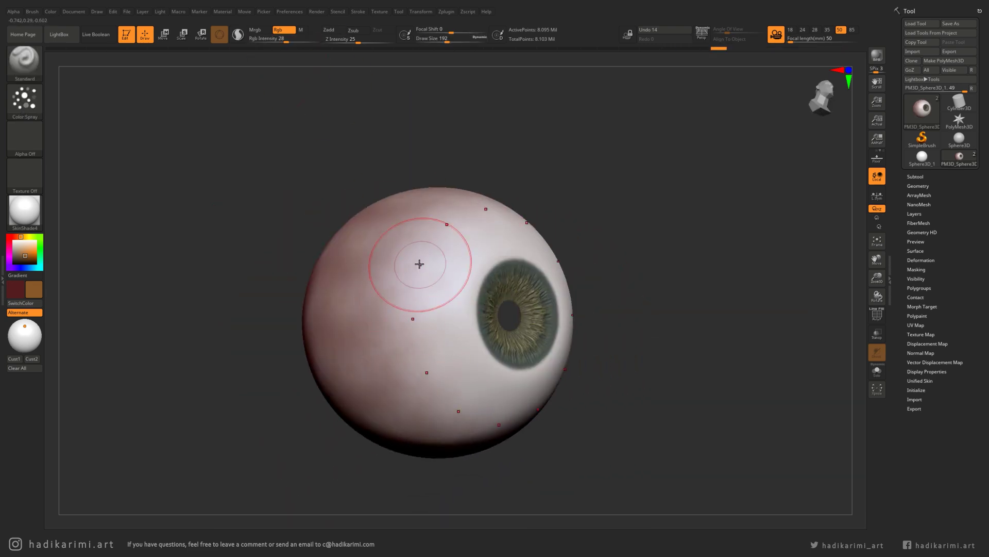
{"action": "mouse_move", "coordinate": [397, 348]}
{"action": "right_mouse_down", "text": "ctrl"}
{"action": "mouse_move", "coordinate": [428, 340]}
{"action": "mouse_move", "coordinate": [407, 329]}
{"action": "right_mouse_up", "text": "ctrl"}
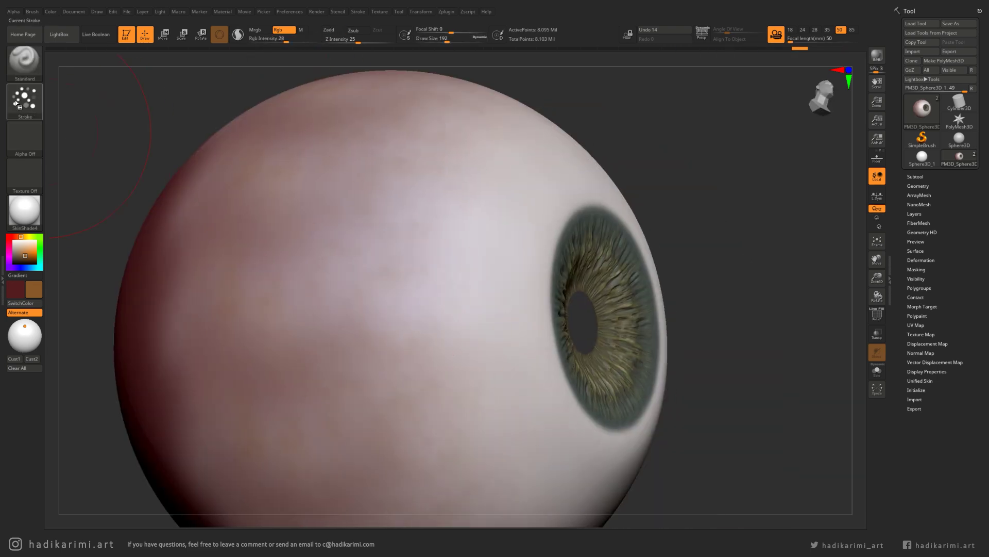
Choose the Lightning2 alpha, enable Zadd at Z Intensity 3, and spray faint raised veins on the eye white at Draw Size 207
{"action": "left_click", "coordinate": [26, 149]}
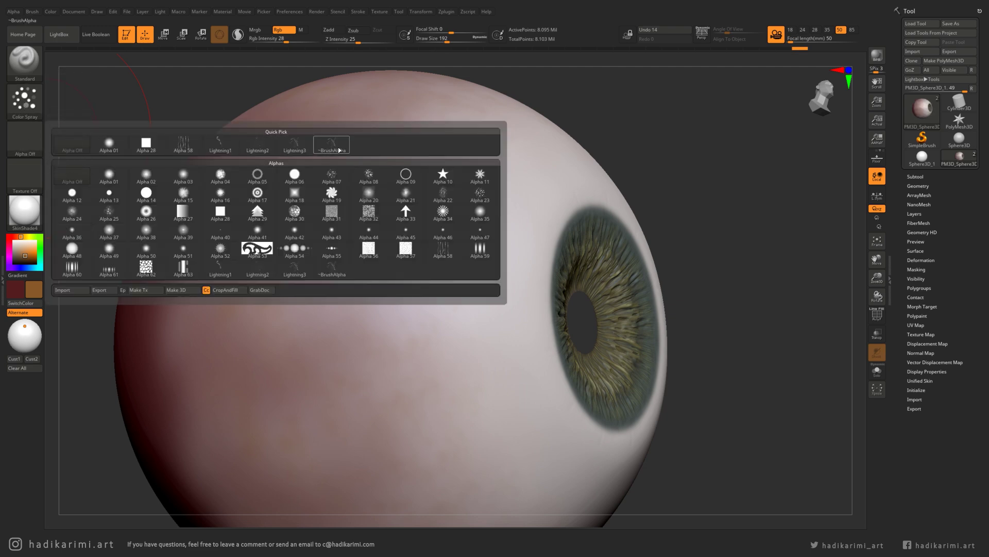
{"action": "left_click", "coordinate": [250, 146]}
{"action": "right_click_drag", "start_coordinate": [328, 234], "coordinate": [330, 265]}
{"action": "left_click", "coordinate": [352, 39]}
{"action": "type", "text": "3"}
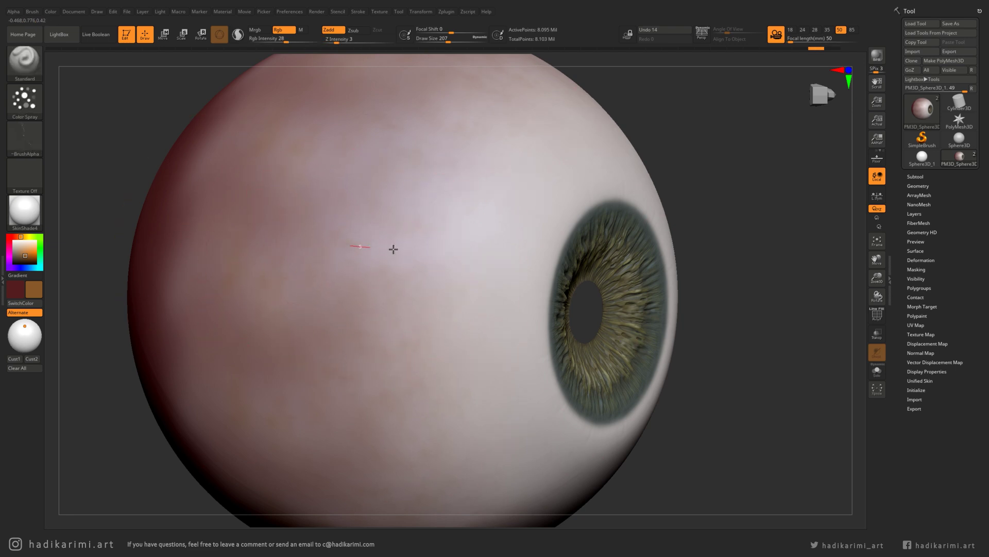
{"action": "mouse_move", "coordinate": [427, 248]}
{"action": "right_mouse_down"}
{"action": "mouse_move", "coordinate": [411, 227]}
{"action": "mouse_move", "coordinate": [373, 261]}
{"action": "mouse_move", "coordinate": [402, 274]}
{"action": "mouse_move", "coordinate": [422, 268]}
{"action": "mouse_move", "coordinate": [309, 239]}
{"action": "mouse_move", "coordinate": [360, 234]}
{"action": "mouse_move", "coordinate": [380, 245]}
{"action": "mouse_move", "coordinate": [376, 285]}
{"action": "mouse_move", "coordinate": [328, 240]}
{"action": "right_mouse_up"}
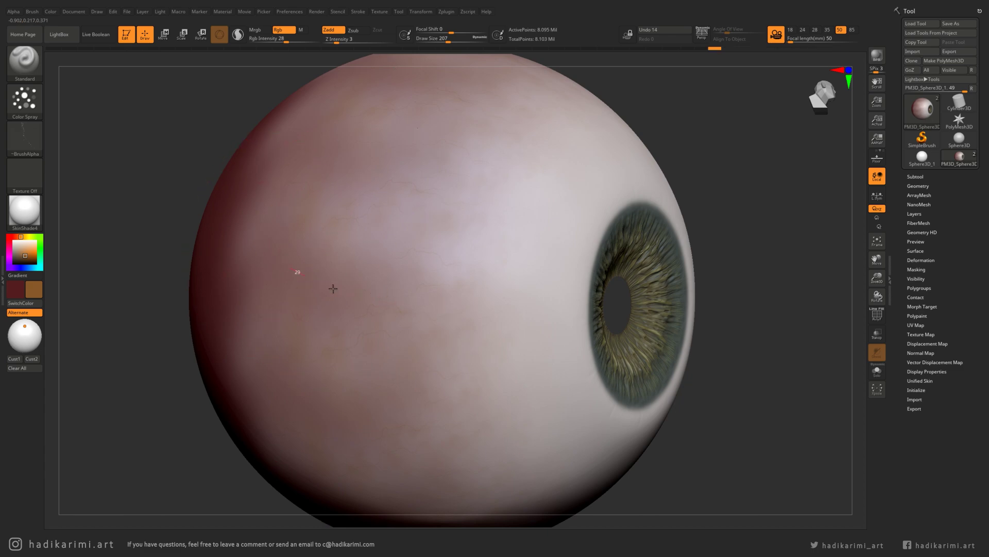
{"action": "left_click_drag", "start_coordinate": [419, 300], "coordinate": [448, 298]}
Reduce the brush to Draw Size 46, raise the Rgb Intensity to 44, and spray small veins on the white beside the iris
{"action": "mouse_move", "coordinate": [510, 286]}
{"action": "right_mouse_down", "text": "ctrl"}
{"action": "mouse_move", "coordinate": [570, 285]}
{"action": "mouse_move", "coordinate": [417, 278]}
{"action": "right_mouse_up", "text": "ctrl"}
{"action": "key", "text": "space"}
{"action": "left_click_drag", "start_coordinate": [418, 278], "coordinate": [394, 279]}
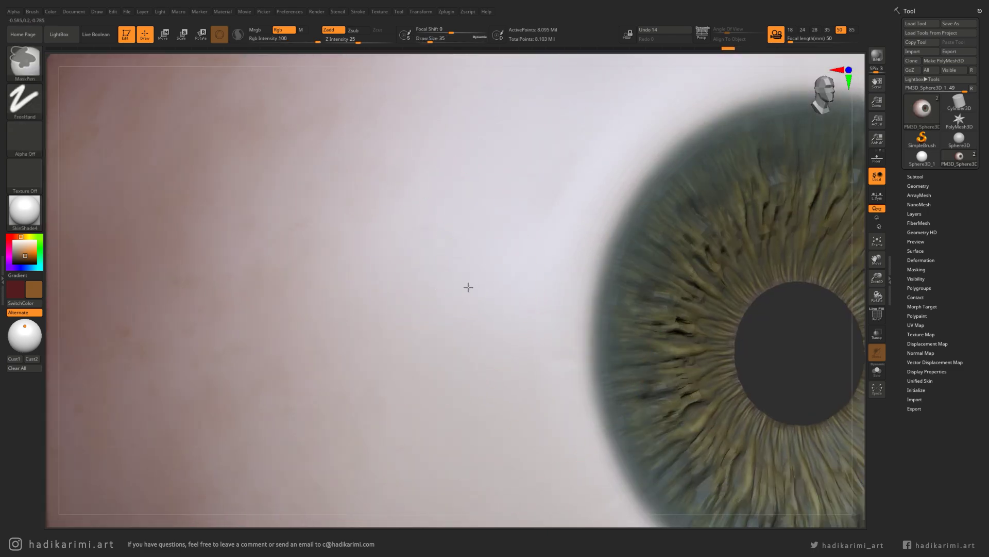
{"action": "right_click_drag", "start_coordinate": [457, 263], "coordinate": [339, 267], "text": "ctrl"}
{"action": "left_click_drag", "start_coordinate": [398, 281], "coordinate": [416, 283]}
{"action": "right_click_drag", "start_coordinate": [483, 242], "coordinate": [479, 269]}
{"action": "left_click", "coordinate": [295, 40]}
{"action": "mouse_move", "coordinate": [379, 246]}
{"action": "left_mouse_down"}
{"action": "mouse_move", "coordinate": [277, 263]}
{"action": "mouse_move", "coordinate": [281, 247]}
{"action": "left_mouse_up"}
{"action": "mouse_move", "coordinate": [295, 226]}
{"action": "right_mouse_down"}
{"action": "mouse_move", "coordinate": [289, 204]}
{"action": "mouse_move", "coordinate": [358, 198]}
{"action": "mouse_move", "coordinate": [379, 227]}
{"action": "right_mouse_up"}
{"action": "key", "text": "space"}
{"action": "left_click_drag", "start_coordinate": [380, 234], "coordinate": [391, 234]}
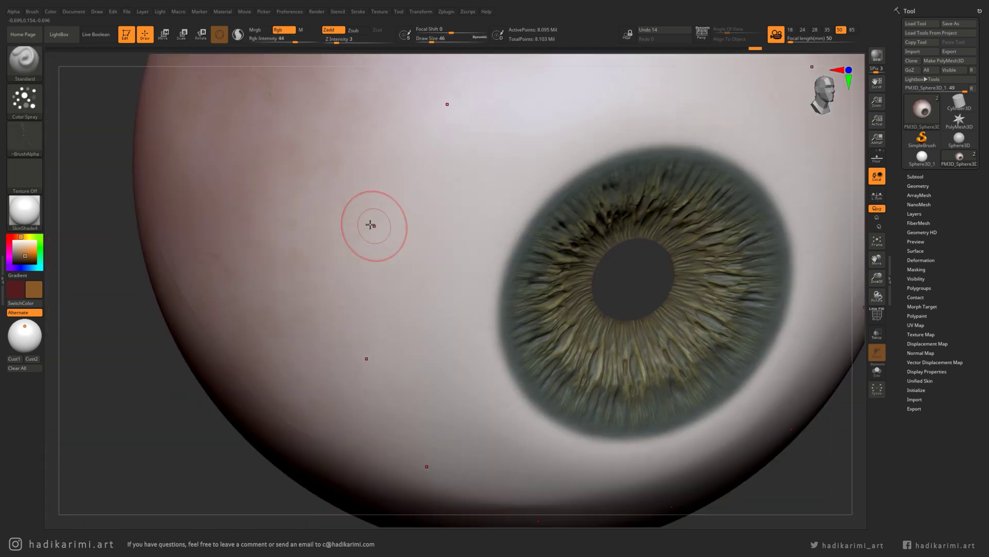
Set the Z Intensity to 4 and the Rgb Intensity to 68, and spray stronger veins on the eye white
{"action": "mouse_move", "coordinate": [411, 230]}
{"action": "right_mouse_down", "text": "ctrl"}
{"action": "mouse_move", "coordinate": [384, 215]}
{"action": "mouse_move", "coordinate": [392, 184]}
{"action": "mouse_move", "coordinate": [381, 240]}
{"action": "mouse_move", "coordinate": [358, 235]}
{"action": "right_mouse_up", "text": "ctrl"}
{"action": "left_click", "coordinate": [338, 40]}
{"action": "left_click", "coordinate": [306, 39]}
{"action": "left_click", "coordinate": [436, 40]}
{"action": "left_click_drag", "start_coordinate": [327, 237], "coordinate": [426, 320]}
{"action": "mouse_move", "coordinate": [427, 283]}
{"action": "right_mouse_down"}
{"action": "mouse_move", "coordinate": [395, 200]}
{"action": "mouse_move", "coordinate": [304, 252]}
{"action": "right_mouse_up"}
Enlarge the brush, undo the test stroke made with it, and set the Rgb Intensity to 10
{"action": "key", "text": "space"}
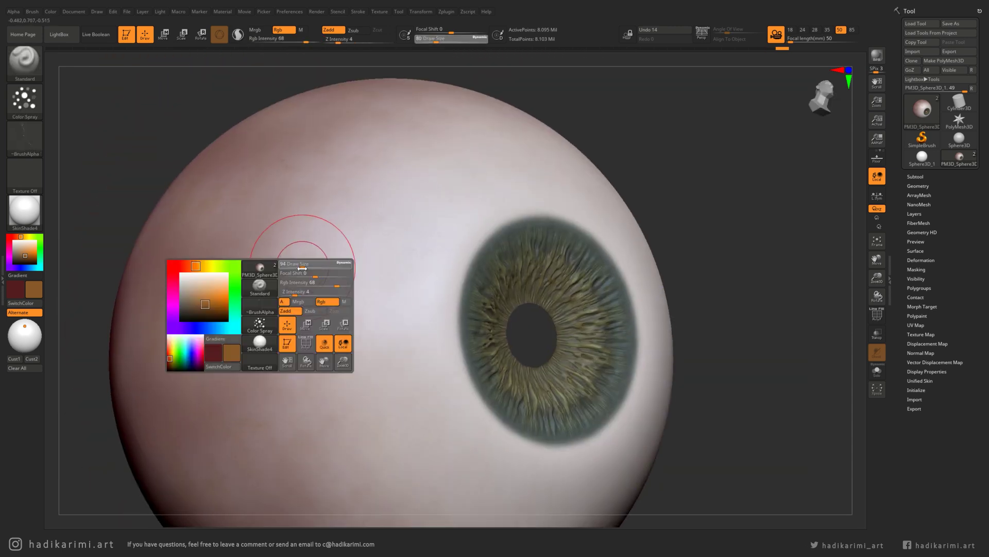
{"action": "left_click_drag", "start_coordinate": [303, 273], "coordinate": [310, 273]}
{"action": "left_click_drag", "start_coordinate": [462, 283], "coordinate": [466, 284]}
{"action": "key", "text": "ctrl+z"}
{"action": "left_click", "coordinate": [287, 39]}
{"action": "type", "text": "10"}
{"action": "right_click_drag", "start_coordinate": [436, 303], "coordinate": [407, 248], "text": "shift"}
Choose the Lightning3 alpha, set the Z Intensity to 3 and the Draw Size to 172, and spray veins over the eye's side
{"action": "left_click", "coordinate": [24, 138]}
{"action": "left_click", "coordinate": [295, 148]}
{"action": "left_click", "coordinate": [349, 39]}
{"action": "type", "text": "3"}
{"action": "key", "text": "Return"}
{"action": "key", "text": "s"}
{"action": "left_click", "coordinate": [162, 213]}
{"action": "right_click_drag", "start_coordinate": [283, 260], "coordinate": [222, 263]}
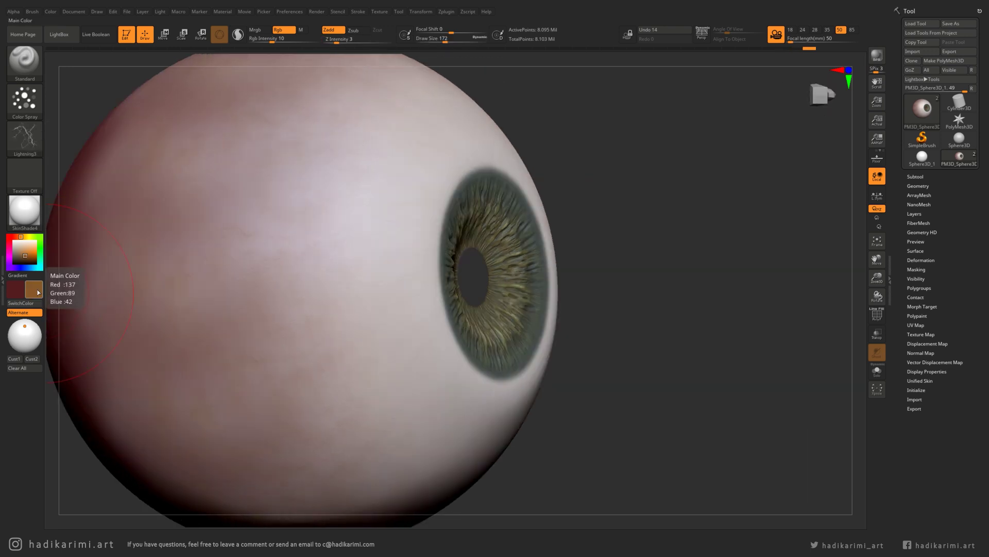
Change the main colour to a darker reddish brown and spray it over the veined eye white
{"action": "left_click", "coordinate": [37, 292]}
{"action": "left_click", "coordinate": [88, 311]}
{"action": "left_click", "coordinate": [59, 221]}
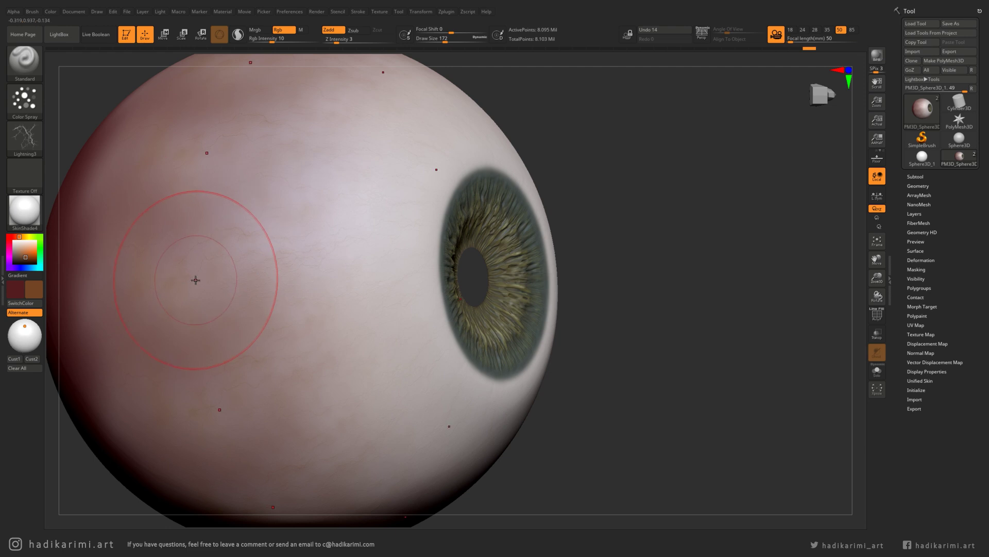
{"action": "right_click_drag", "start_coordinate": [361, 231], "coordinate": [329, 238]}
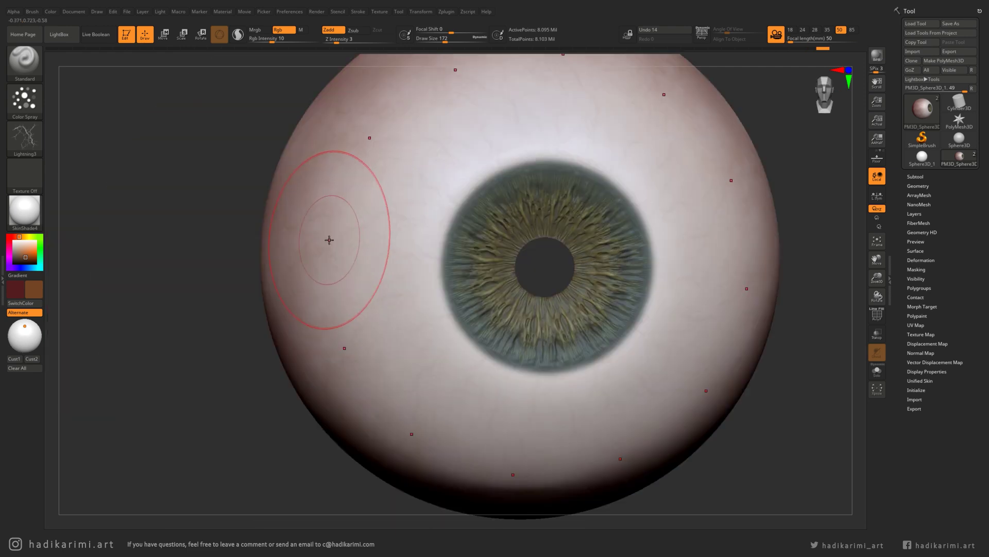
Lower the Z Intensity to 2, raise the Rgb Intensity to 50, and spray more brown veins on the eye white
{"action": "left_click", "coordinate": [354, 42]}
{"action": "type", "text": "2"}
{"action": "left_click", "coordinate": [266, 40]}
{"action": "right_click_drag", "start_coordinate": [279, 178], "coordinate": [248, 207]}
{"action": "mouse_move", "coordinate": [363, 233]}
{"action": "right_mouse_down"}
{"action": "mouse_move", "coordinate": [354, 238]}
{"action": "mouse_move", "coordinate": [358, 221]}
{"action": "mouse_move", "coordinate": [334, 230]}
{"action": "right_mouse_up"}
Swap back to the dark red and spray veins over the eye white around the iris
{"action": "key", "text": "v"}
{"action": "mouse_move", "coordinate": [165, 245]}
{"action": "right_mouse_down"}
{"action": "mouse_move", "coordinate": [264, 242]}
{"action": "mouse_move", "coordinate": [609, 338]}
{"action": "mouse_move", "coordinate": [567, 320]}
{"action": "right_mouse_up"}
{"action": "left_click_drag", "start_coordinate": [413, 315], "coordinate": [506, 325]}
{"action": "left_click_drag", "start_coordinate": [292, 179], "coordinate": [508, 245]}
{"action": "mouse_move", "coordinate": [278, 372]}
{"action": "right_mouse_down", "text": "alt"}
{"action": "mouse_move", "coordinate": [379, 263]}
{"action": "mouse_move", "coordinate": [260, 312]}
{"action": "right_mouse_up", "text": "alt"}
{"action": "mouse_move", "coordinate": [304, 409]}
{"action": "right_mouse_down", "text": "alt"}
{"action": "mouse_move", "coordinate": [307, 288]}
{"action": "mouse_move", "coordinate": [267, 225]}
{"action": "mouse_move", "coordinate": [288, 278]}
{"action": "right_mouse_up", "text": "alt"}
Set the Draw Size to 217 and spray dark red veins over the lower eye white
{"action": "key", "text": "space"}
{"action": "left_click_drag", "start_coordinate": [274, 277], "coordinate": [284, 276]}
{"action": "left_click", "coordinate": [299, 294]}
{"action": "mouse_move", "coordinate": [298, 304]}
{"action": "right_mouse_down"}
{"action": "mouse_move", "coordinate": [175, 347]}
{"action": "mouse_move", "coordinate": [299, 326]}
{"action": "right_mouse_up"}
{"action": "right_click_drag", "start_coordinate": [472, 299], "coordinate": [479, 325], "text": "shift"}
{"action": "right_click_drag", "start_coordinate": [622, 356], "coordinate": [495, 399], "text": "alt"}
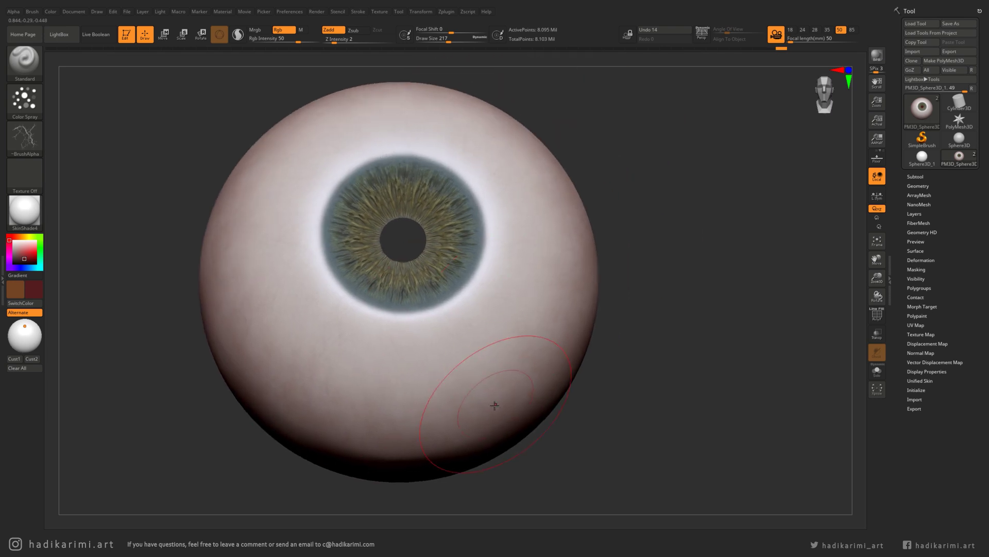
Spray more dark red veins over the lower and side areas of the eye white
{"action": "left_click_drag", "start_coordinate": [517, 386], "coordinate": [519, 362]}
{"action": "right_click_drag", "start_coordinate": [170, 364], "coordinate": [218, 371]}
{"action": "left_click_drag", "start_coordinate": [218, 371], "coordinate": [245, 355]}
{"action": "right_click_drag", "start_coordinate": [247, 302], "coordinate": [304, 289]}
{"action": "mouse_move", "coordinate": [304, 289]}
{"action": "right_mouse_down", "text": "alt"}
{"action": "mouse_move", "coordinate": [296, 335]}
{"action": "mouse_move", "coordinate": [283, 292]}
{"action": "mouse_move", "coordinate": [326, 303]}
{"action": "mouse_move", "coordinate": [298, 269]}
{"action": "right_mouse_up", "text": "alt"}
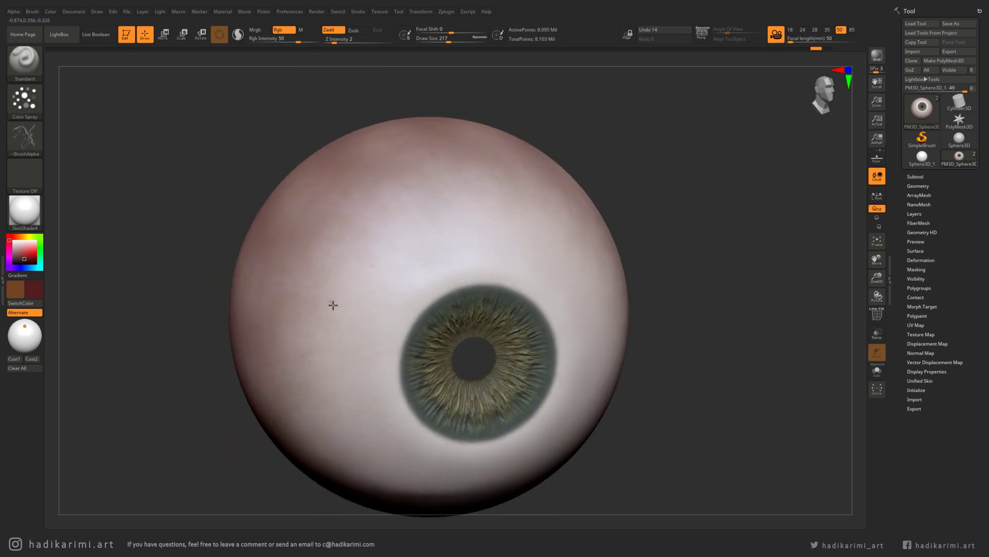
{"action": "mouse_move", "coordinate": [393, 224]}
{"action": "right_mouse_down"}
{"action": "mouse_move", "coordinate": [434, 263]}
{"action": "mouse_move", "coordinate": [371, 272]}
{"action": "right_mouse_up"}
{"action": "mouse_move", "coordinate": [549, 338]}
{"action": "right_mouse_down"}
{"action": "mouse_move", "coordinate": [532, 283]}
{"action": "mouse_move", "coordinate": [577, 276]}
{"action": "mouse_move", "coordinate": [594, 309]}
{"action": "mouse_move", "coordinate": [555, 278]}
{"action": "mouse_move", "coordinate": [508, 342]}
{"action": "mouse_move", "coordinate": [517, 293]}
{"action": "right_mouse_up"}
{"action": "key", "text": "ctrl+shift+z"}
{"action": "key", "text": "ctrl+z"}
{"action": "key", "text": "ctrl+shift+z"}
Switch to the DragRect stroke and Lightning2 alpha at 30 Rgb Intensity, and place thin veins on the eye white beside the iris
{"action": "left_click", "coordinate": [24, 99]}
{"action": "left_click", "coordinate": [109, 106]}
{"action": "left_click", "coordinate": [24, 137]}
{"action": "left_click", "coordinate": [248, 281]}
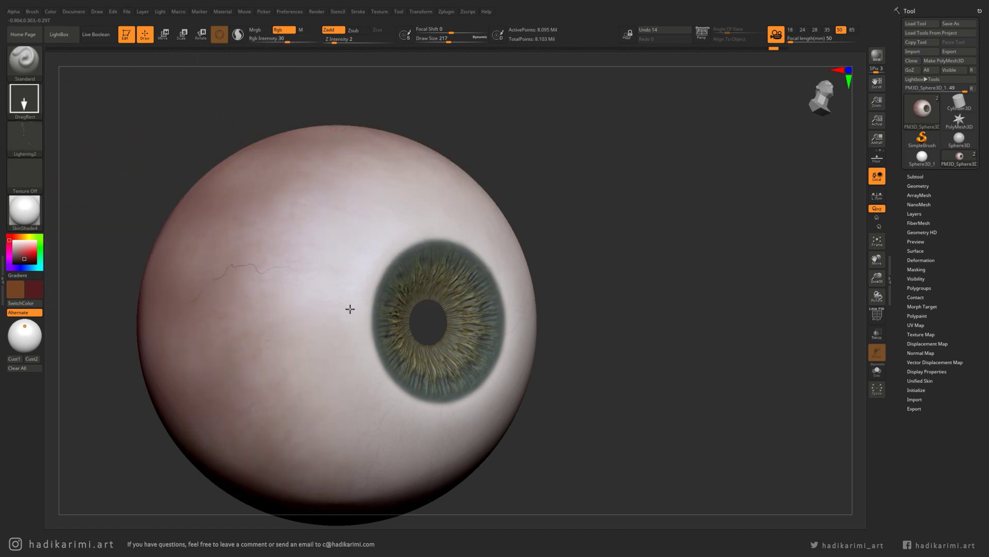
{"action": "mouse_move", "coordinate": [264, 265]}
{"action": "right_mouse_down"}
{"action": "mouse_move", "coordinate": [268, 302]}
{"action": "mouse_move", "coordinate": [296, 278]}
{"action": "mouse_move", "coordinate": [276, 254]}
{"action": "right_mouse_up"}
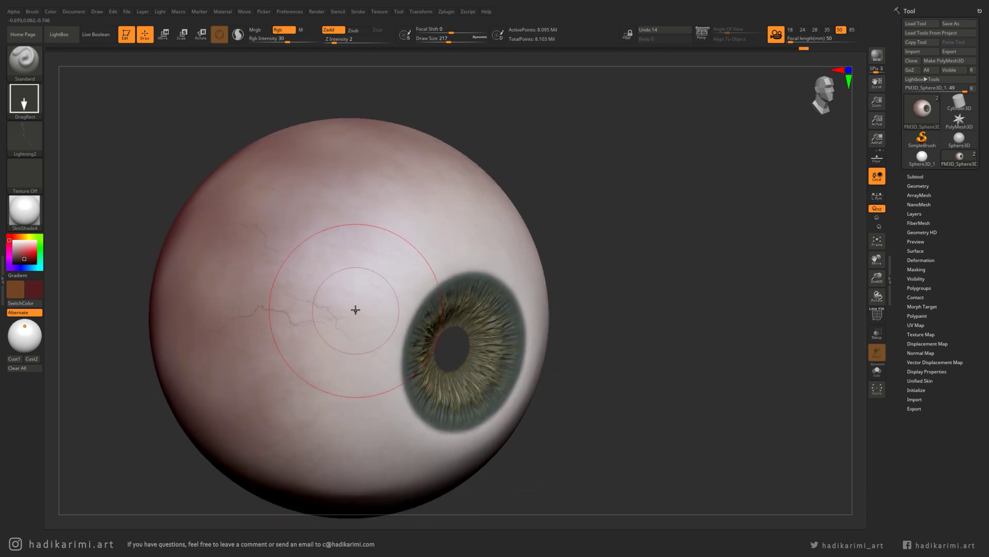
Undo the misplaced veins and place new thin dark red ones on the eye white above and on both sides of the iris
{"action": "key", "text": "ctrl+z"}
{"action": "left_click_drag", "start_coordinate": [408, 334], "coordinate": [405, 332]}
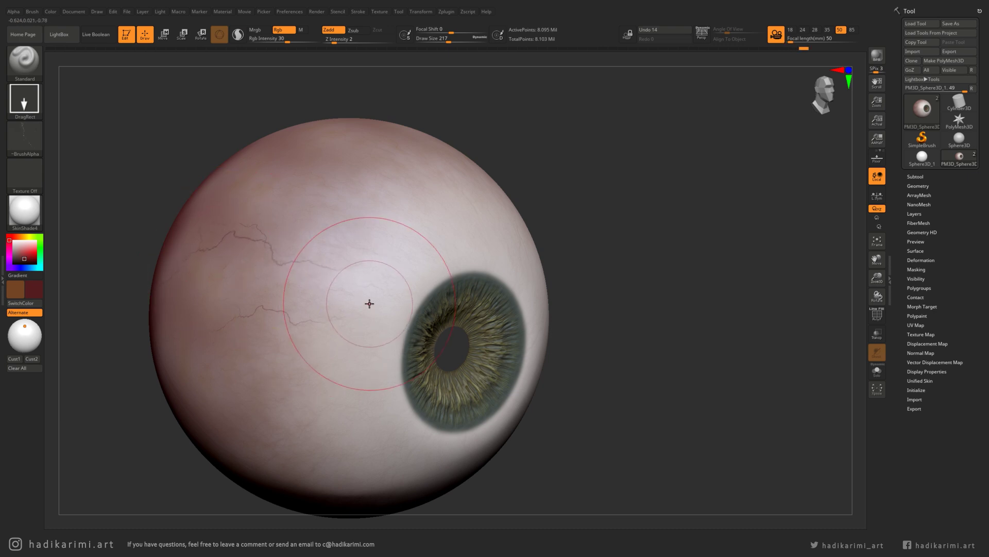
{"action": "key", "text": "ctrl+z"}
{"action": "left_click", "coordinate": [14, 12]}
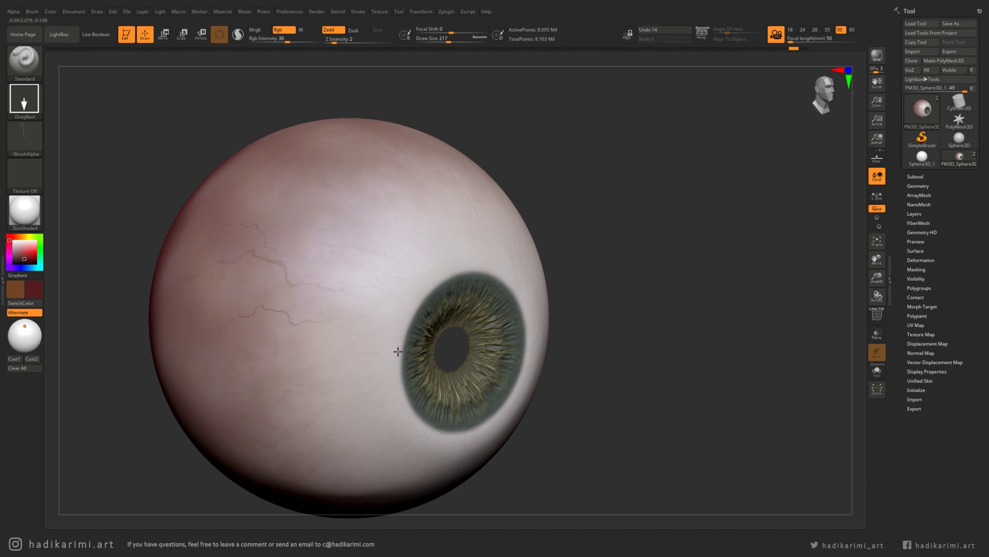
{"action": "mouse_move", "coordinate": [374, 210]}
{"action": "right_mouse_down", "text": "alt"}
{"action": "mouse_move", "coordinate": [388, 291]}
{"action": "mouse_move", "coordinate": [353, 290]}
{"action": "right_mouse_up", "text": "alt"}
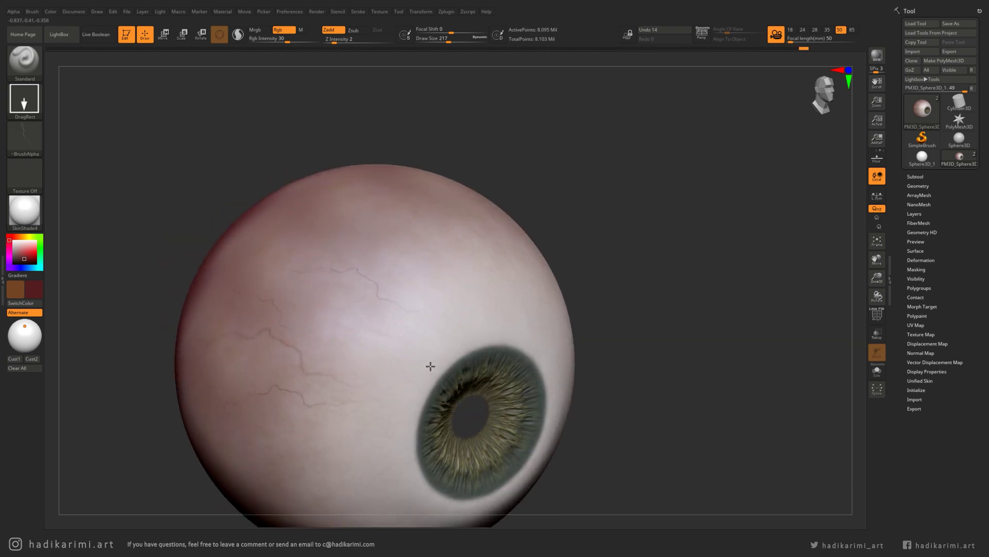
{"action": "key", "text": "ctrl"}
{"action": "key", "text": "ctrl"}
{"action": "mouse_move", "coordinate": [455, 313]}
{"action": "right_mouse_down"}
{"action": "mouse_move", "coordinate": [489, 365]}
{"action": "mouse_move", "coordinate": [554, 384]}
{"action": "right_mouse_up"}
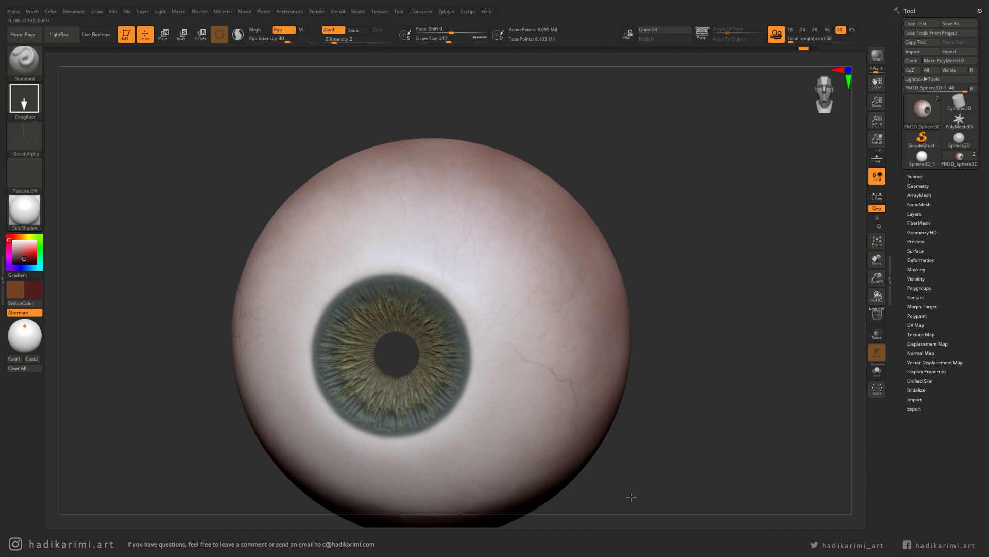
{"action": "right_click_drag", "start_coordinate": [535, 431], "coordinate": [550, 373]}
Pick a slightly redder main colour and place long single veins across the side and lower eye white
{"action": "left_click", "coordinate": [34, 287]}
{"action": "left_click", "coordinate": [92, 318]}
{"action": "key", "text": "f"}
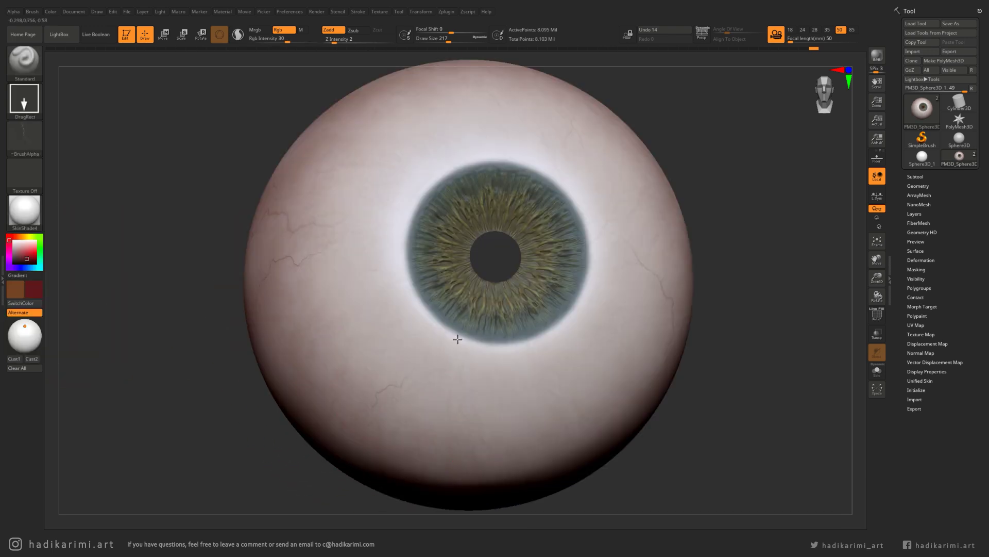
{"action": "right_click_drag", "start_coordinate": [443, 327], "coordinate": [281, 340]}
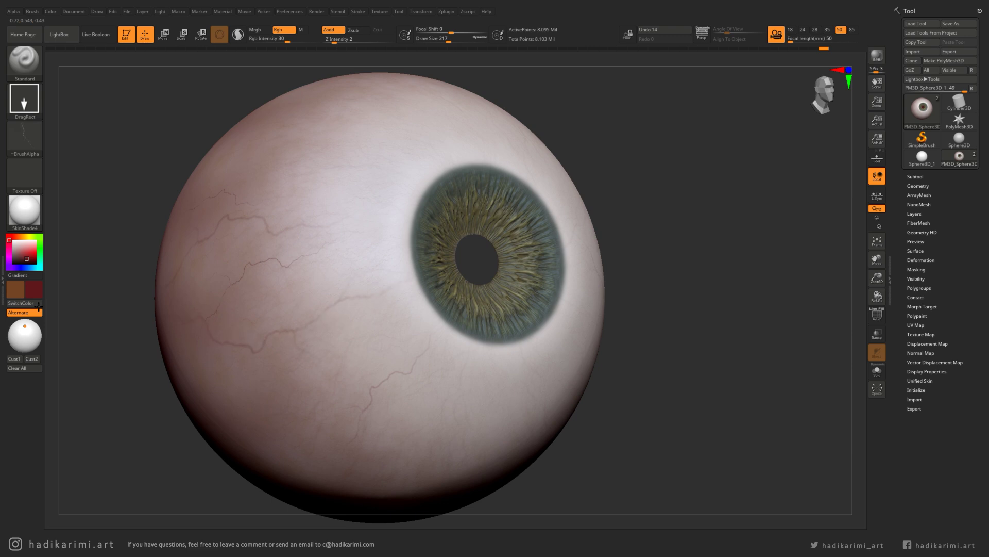
{"action": "right_click_drag", "start_coordinate": [304, 265], "coordinate": [283, 291], "text": "alt"}
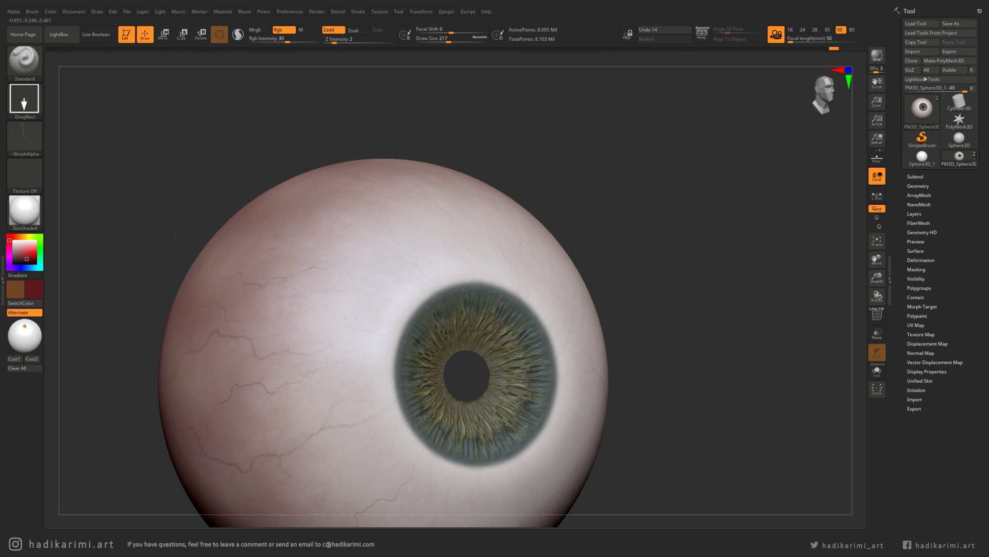
Switch to the Lightning3 alpha and place branching veins on the eye white above the iris
{"action": "left_click", "coordinate": [24, 136]}
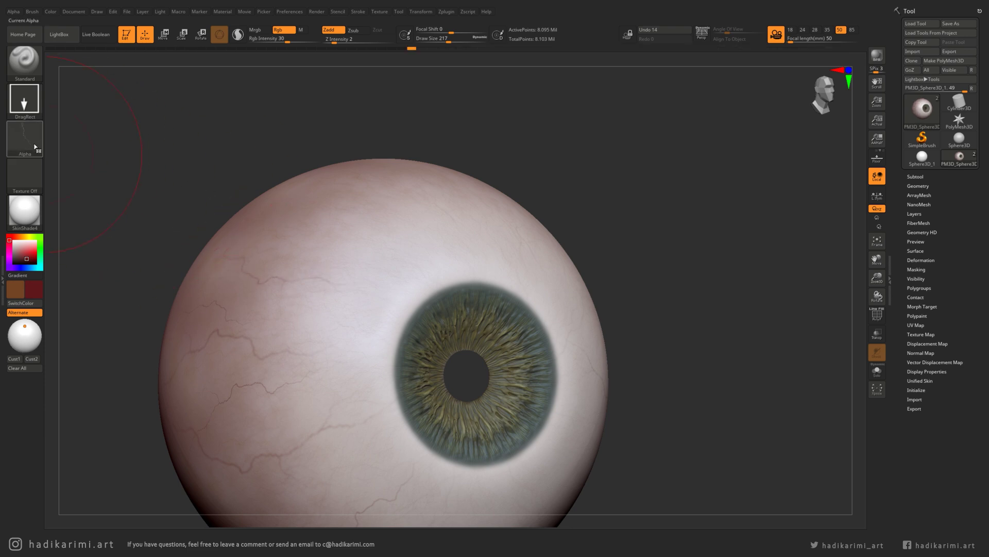
{"action": "left_click", "coordinate": [294, 144]}
{"action": "right_click_drag", "start_coordinate": [278, 142], "coordinate": [400, 196]}
{"action": "left_click_drag", "start_coordinate": [419, 141], "coordinate": [406, 167]}
{"action": "mouse_move", "coordinate": [361, 202]}
{"action": "left_mouse_down"}
{"action": "mouse_move", "coordinate": [377, 142]}
{"action": "mouse_move", "coordinate": [350, 281]}
{"action": "mouse_move", "coordinate": [415, 256]}
{"action": "left_mouse_up"}
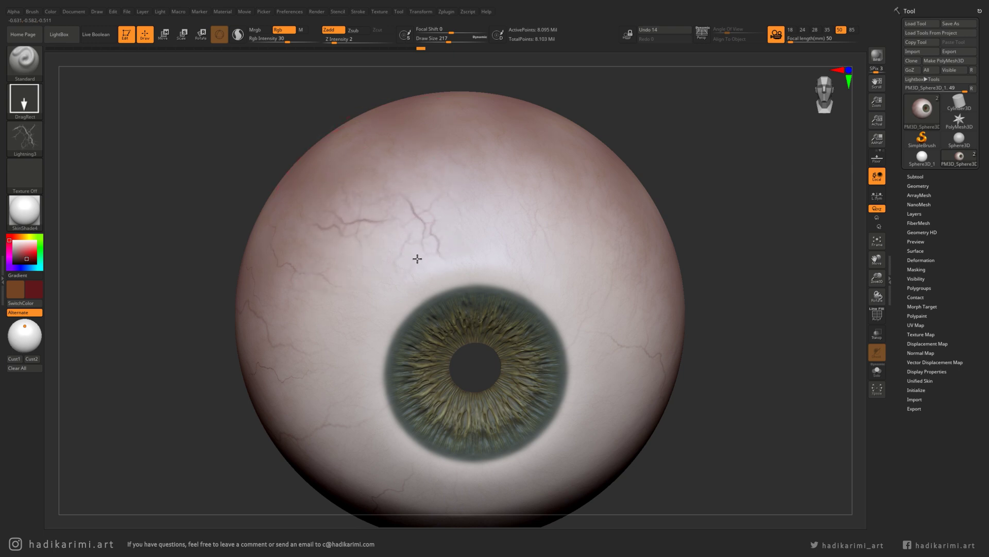
{"action": "right_click_drag", "start_coordinate": [548, 285], "coordinate": [385, 260]}
Set the Z Intensity to 4, pick a brighter red, and place branching veins on the upper, side and lower eye white
{"action": "left_click_drag", "start_coordinate": [340, 42], "coordinate": [344, 41]}
{"action": "right_click_drag", "start_coordinate": [562, 316], "coordinate": [434, 270]}
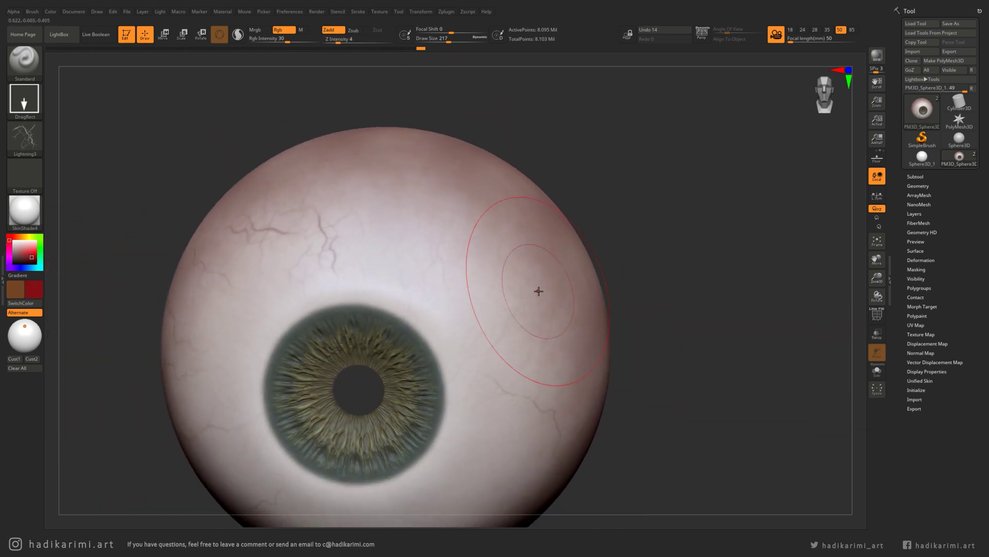
{"action": "mouse_move", "coordinate": [438, 301]}
{"action": "left_mouse_down"}
{"action": "mouse_move", "coordinate": [437, 289]}
{"action": "mouse_move", "coordinate": [524, 309]}
{"action": "left_mouse_up"}
{"action": "left_click_drag", "start_coordinate": [468, 263], "coordinate": [428, 308]}
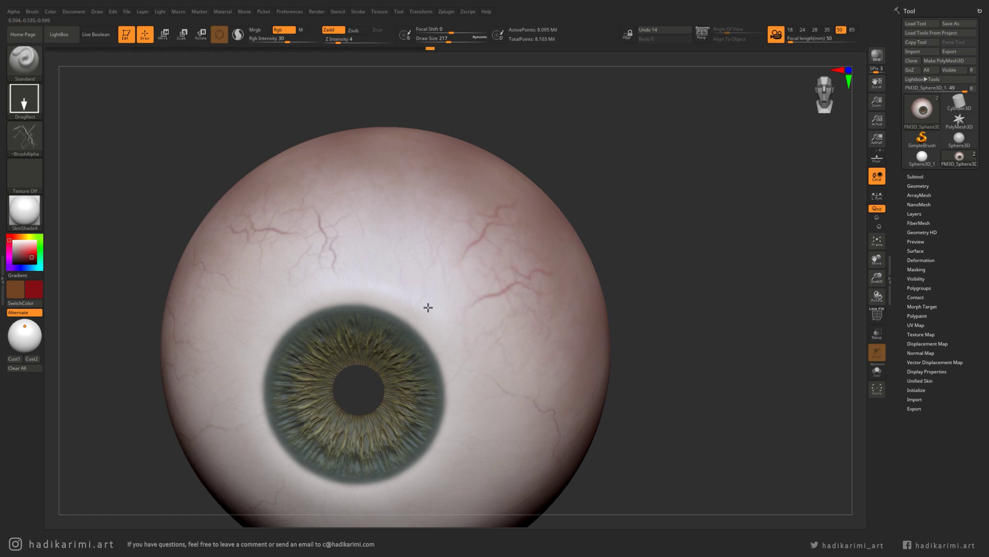
{"action": "mouse_move", "coordinate": [502, 346]}
{"action": "right_mouse_down", "text": "alt"}
{"action": "mouse_move", "coordinate": [508, 245]}
{"action": "mouse_move", "coordinate": [481, 371]}
{"action": "right_mouse_up", "text": "alt"}
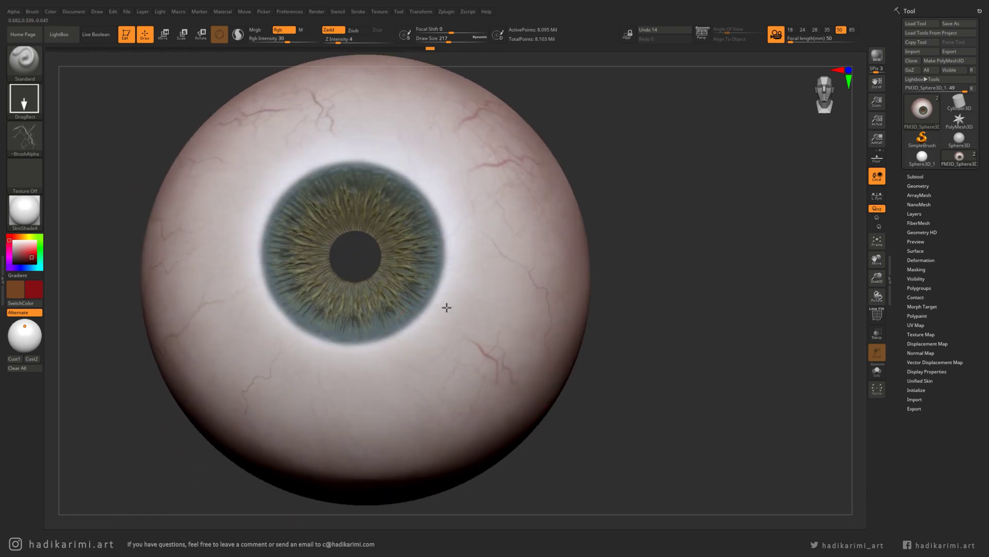
{"action": "mouse_move", "coordinate": [402, 395]}
{"action": "right_mouse_down"}
{"action": "mouse_move", "coordinate": [451, 340]}
{"action": "mouse_move", "coordinate": [441, 324]}
{"action": "right_mouse_up"}
{"action": "right_click_drag", "start_coordinate": [353, 320], "coordinate": [371, 363], "text": "alt"}
{"action": "mouse_move", "coordinate": [371, 363]}
{"action": "right_mouse_down", "text": "ctrl"}
{"action": "mouse_move", "coordinate": [358, 329]}
{"action": "mouse_move", "coordinate": [374, 336]}
{"action": "mouse_move", "coordinate": [354, 354]}
{"action": "right_mouse_up", "text": "ctrl"}
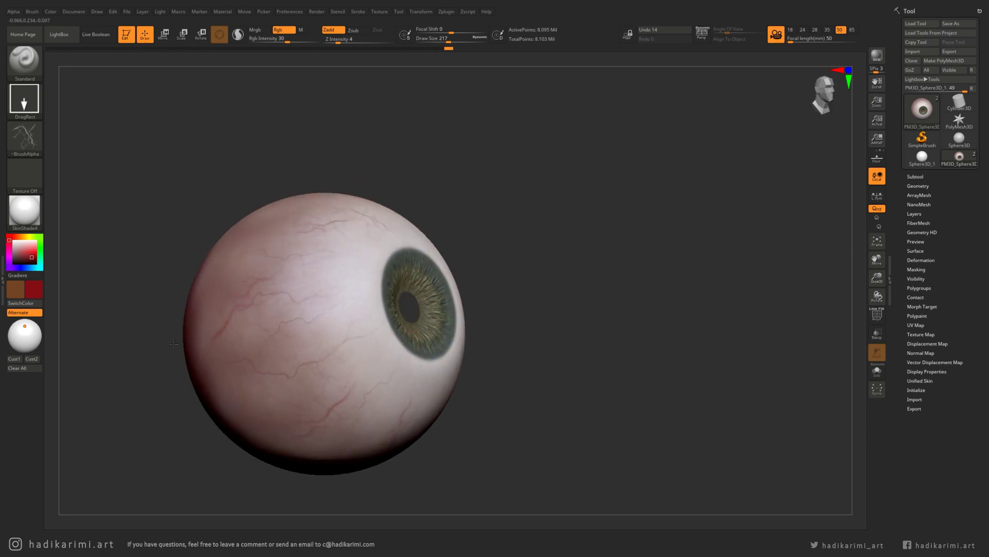
Switch to the Color Spray stroke and spray red heavily over the back of the eyeball
{"action": "right_click_drag", "start_coordinate": [283, 286], "coordinate": [351, 356], "text": "alt"}
{"action": "left_click", "coordinate": [24, 99]}
{"action": "left_click", "coordinate": [183, 106]}
{"action": "mouse_move", "coordinate": [170, 309]}
{"action": "right_mouse_down"}
{"action": "mouse_move", "coordinate": [280, 308]}
{"action": "mouse_move", "coordinate": [317, 344]}
{"action": "mouse_move", "coordinate": [335, 322]}
{"action": "mouse_move", "coordinate": [393, 291]}
{"action": "mouse_move", "coordinate": [296, 381]}
{"action": "right_mouse_up"}
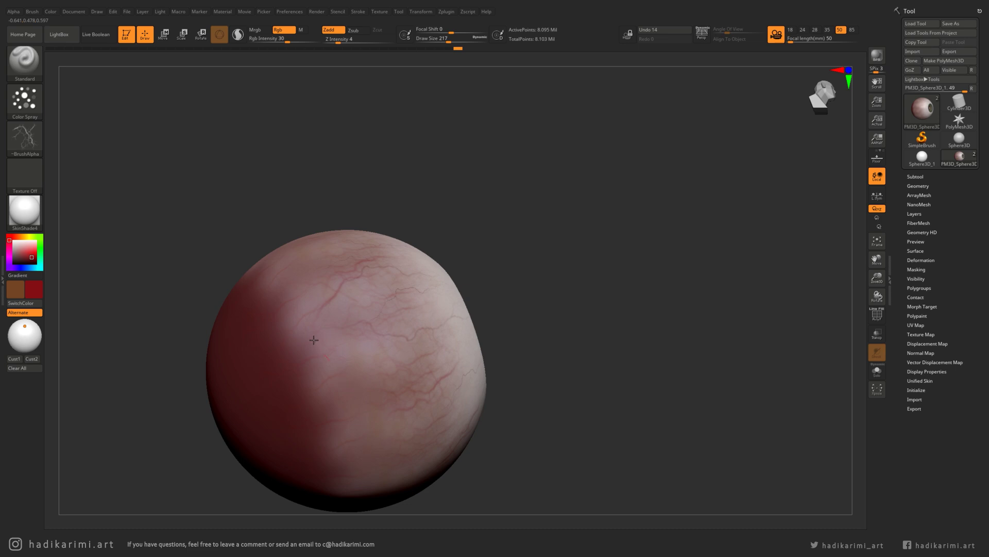
{"action": "mouse_move", "coordinate": [379, 325]}
{"action": "right_mouse_down"}
{"action": "mouse_move", "coordinate": [325, 318]}
{"action": "mouse_move", "coordinate": [340, 327]}
{"action": "mouse_move", "coordinate": [311, 347]}
{"action": "right_mouse_up"}
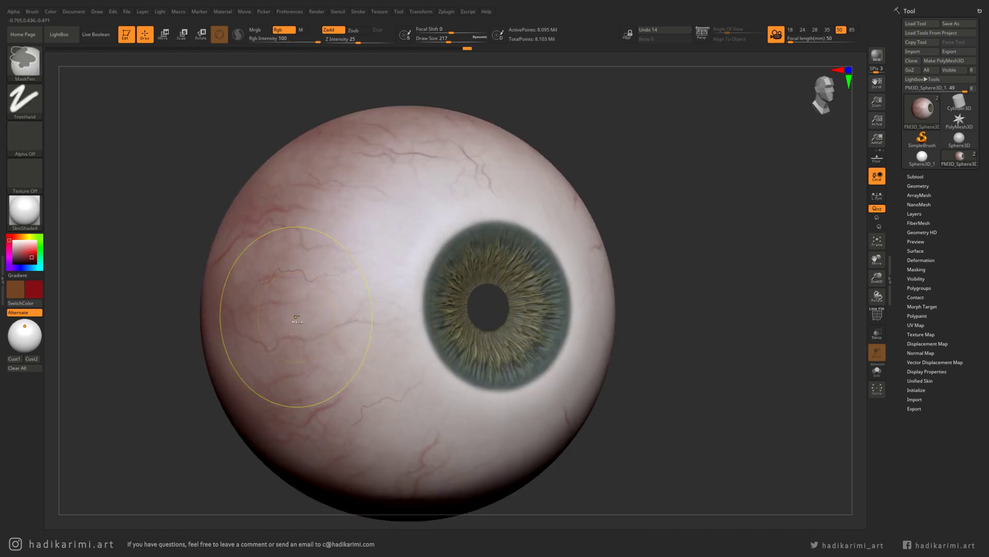
Reduce the Draw Size to 108 and spray fine red detail around the veins of the eye white
{"action": "mouse_move", "coordinate": [463, 412]}
{"action": "right_mouse_down", "text": "alt"}
{"action": "mouse_move", "coordinate": [395, 354]}
{"action": "mouse_move", "coordinate": [471, 398]}
{"action": "mouse_move", "coordinate": [413, 312]}
{"action": "mouse_move", "coordinate": [387, 237]}
{"action": "mouse_move", "coordinate": [349, 258]}
{"action": "mouse_move", "coordinate": [335, 281]}
{"action": "mouse_move", "coordinate": [366, 290]}
{"action": "mouse_move", "coordinate": [371, 311]}
{"action": "mouse_move", "coordinate": [309, 315]}
{"action": "mouse_move", "coordinate": [340, 320]}
{"action": "mouse_move", "coordinate": [349, 309]}
{"action": "mouse_move", "coordinate": [363, 330]}
{"action": "right_mouse_up", "text": "alt"}
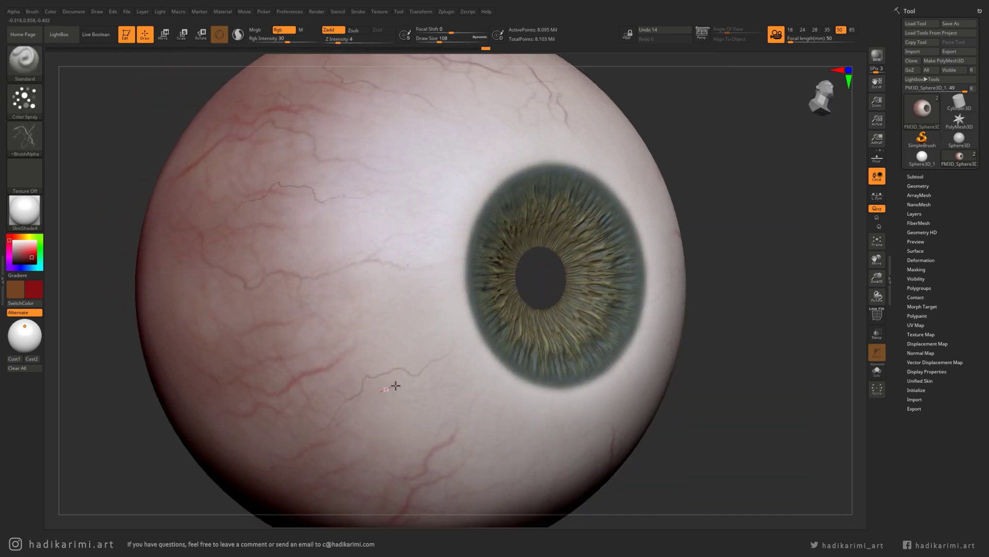
{"action": "right_click_drag", "start_coordinate": [379, 392], "coordinate": [160, 326]}
{"action": "right_click_drag", "start_coordinate": [394, 352], "coordinate": [322, 330]}
{"action": "right_click_drag", "start_coordinate": [446, 275], "coordinate": [346, 349]}
{"action": "right_click_drag", "start_coordinate": [479, 243], "coordinate": [420, 237]}
{"action": "right_click_drag", "start_coordinate": [189, 234], "coordinate": [412, 319], "text": "ctrl"}
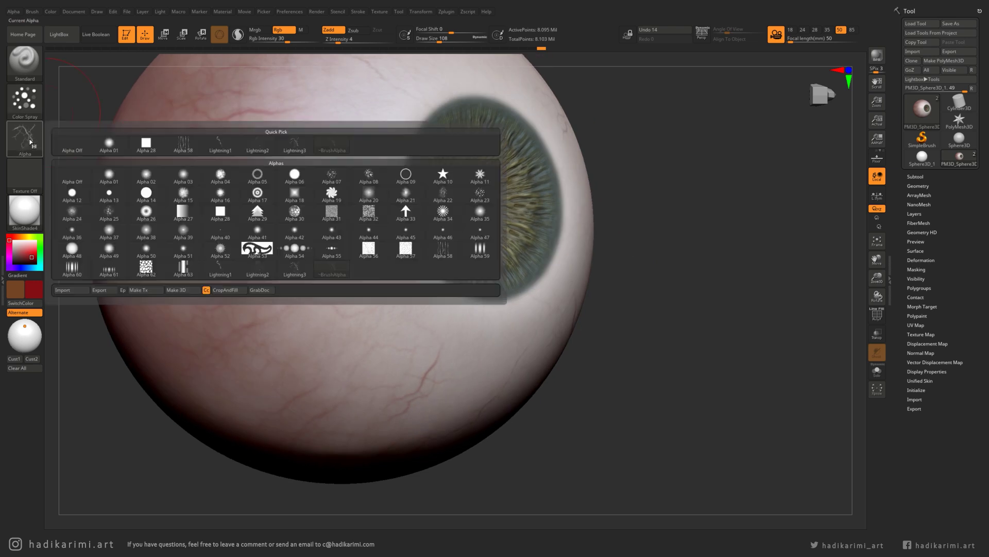
Choose a different lightning alpha with the DragRect stroke and place branching red veins on the side of the eye white
{"action": "left_click_drag", "start_coordinate": [346, 304], "coordinate": [386, 272]}
{"action": "key", "text": "ctrl+z"}
{"action": "left_click", "coordinate": [25, 101]}
{"action": "left_click_drag", "start_coordinate": [358, 304], "coordinate": [241, 331]}
{"action": "left_click_drag", "start_coordinate": [280, 164], "coordinate": [300, 133]}
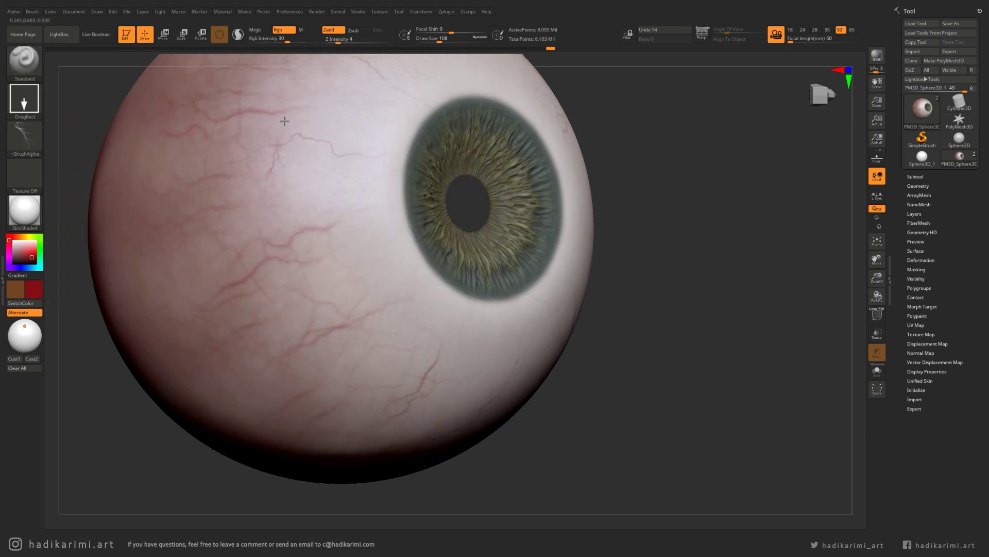
{"action": "right_click_drag", "start_coordinate": [186, 125], "coordinate": [335, 185]}
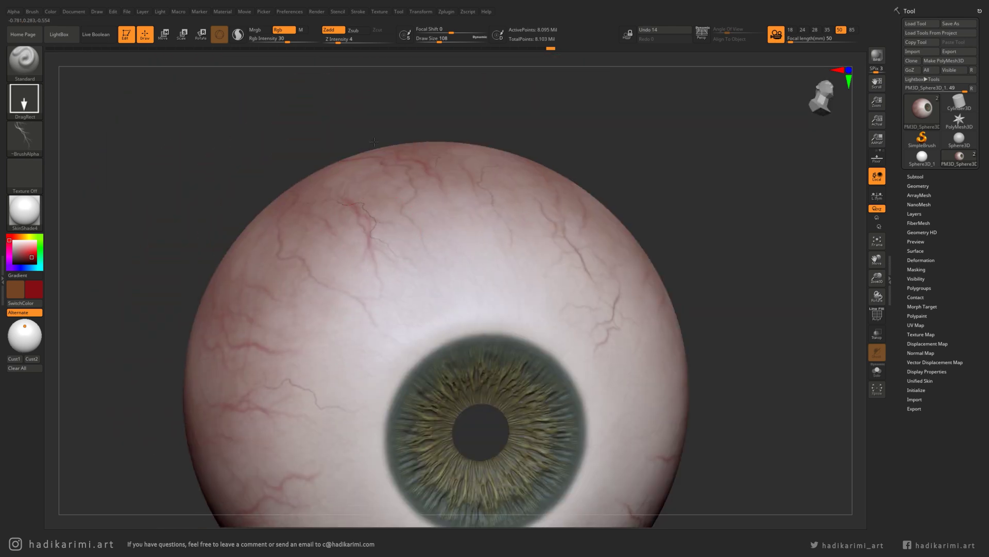
Place more branching red veins over the upper, opposite side and lower areas of the eye white
{"action": "right_click_drag", "start_coordinate": [495, 267], "coordinate": [406, 194]}
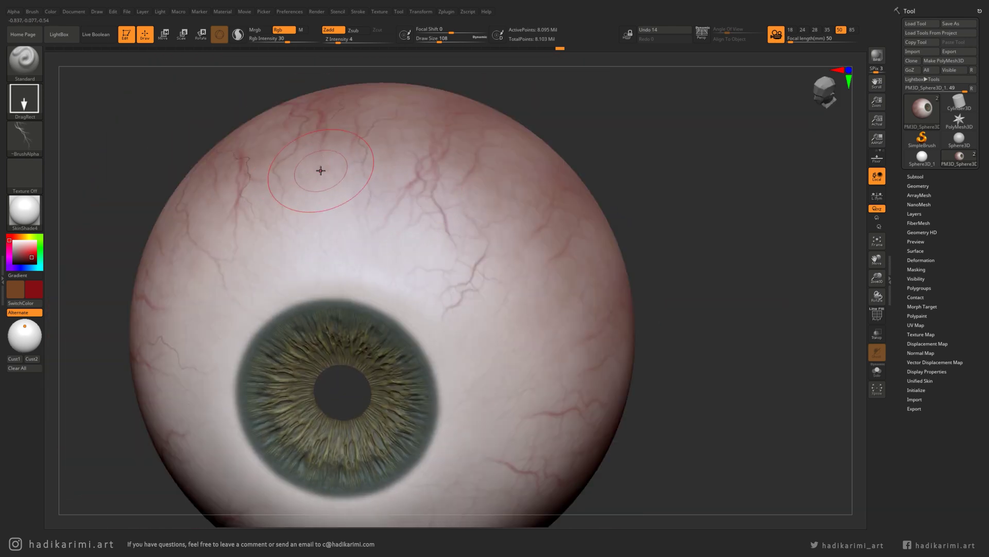
{"action": "right_click_drag", "start_coordinate": [464, 221], "coordinate": [513, 180]}
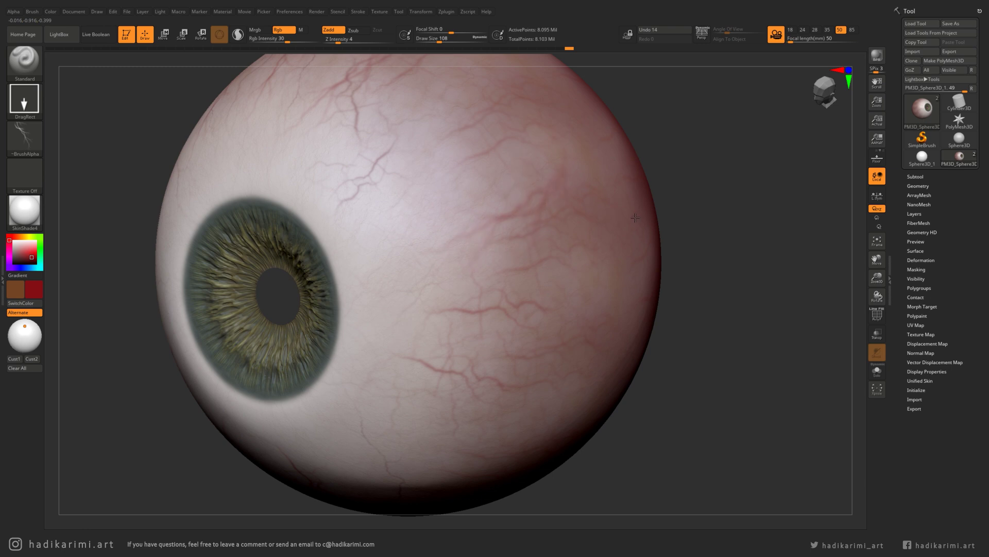
{"action": "right_click_drag", "start_coordinate": [555, 247], "coordinate": [580, 223]}
{"action": "left_click_drag", "start_coordinate": [456, 284], "coordinate": [557, 304]}
{"action": "right_click_drag", "start_coordinate": [588, 296], "coordinate": [448, 221]}
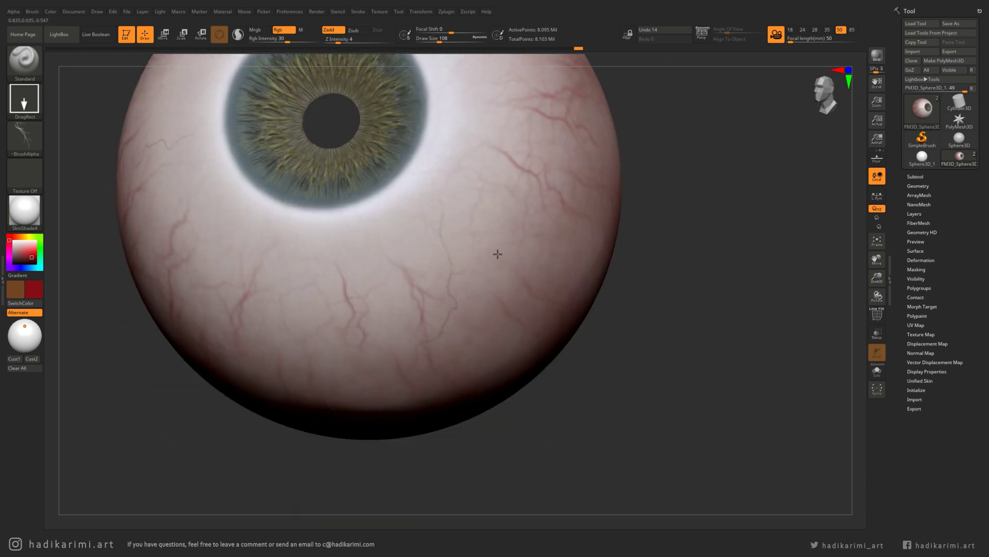
{"action": "right_click_drag", "start_coordinate": [402, 404], "coordinate": [330, 232]}
{"action": "right_click_drag", "start_coordinate": [329, 232], "coordinate": [354, 254]}
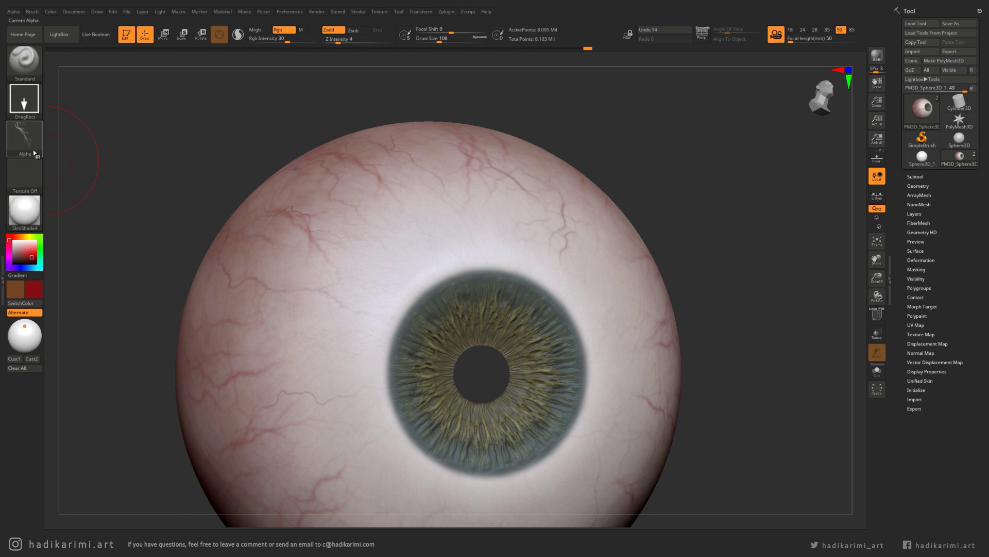
Switch to the Lightning2 alpha, adjust its blur, and place more veins on the side of the eye white
{"action": "left_click", "coordinate": [24, 136]}
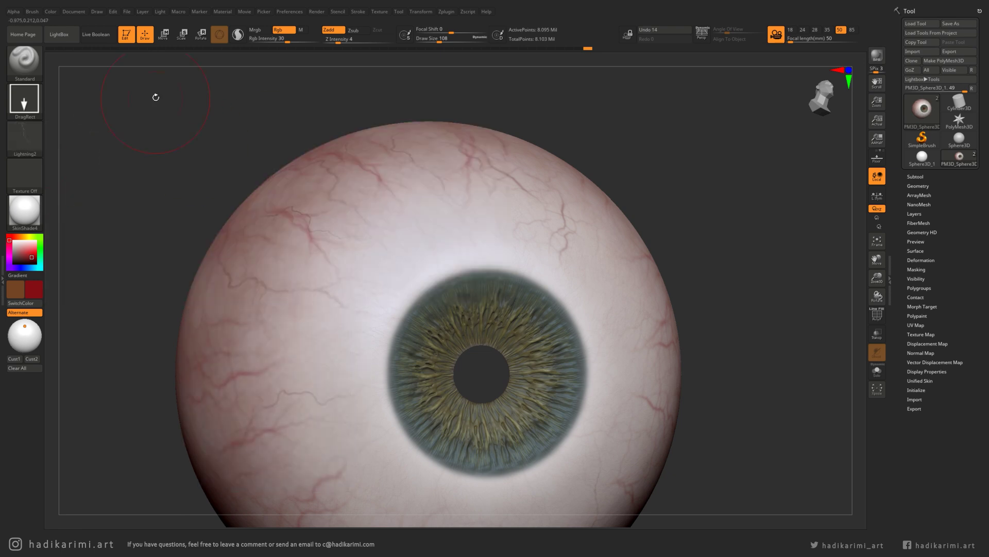
{"action": "left_click", "coordinate": [13, 12]}
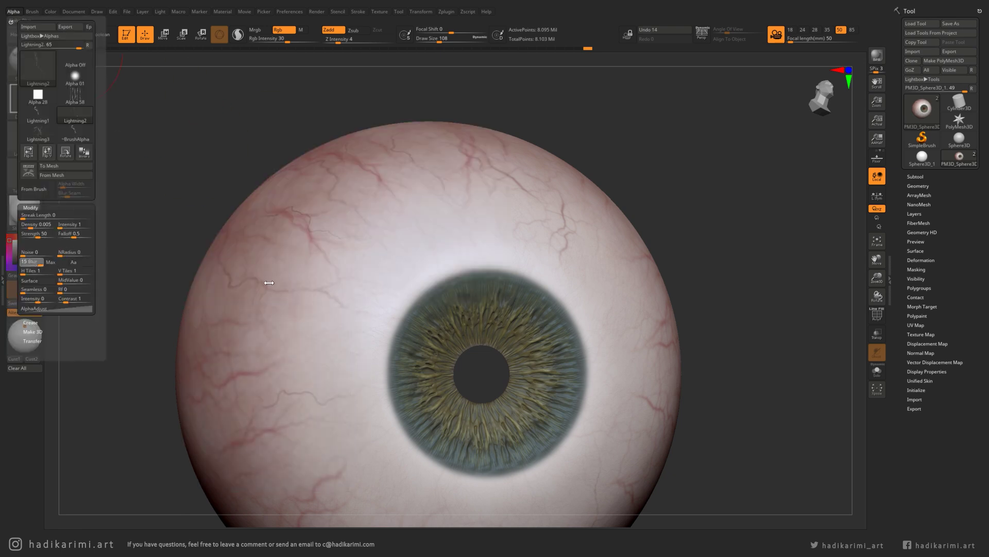
{"action": "right_click_drag", "start_coordinate": [271, 297], "coordinate": [274, 274]}
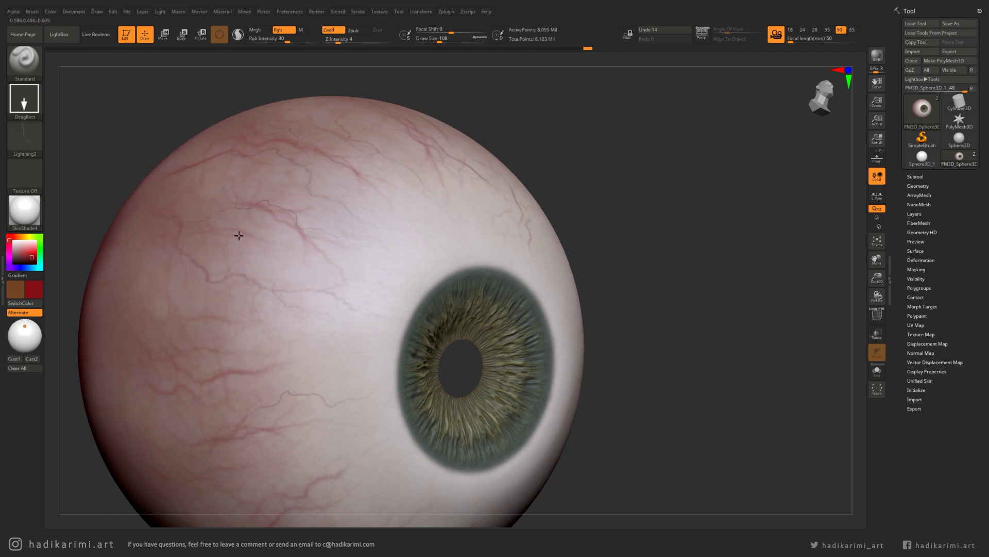
{"action": "right_click_drag", "start_coordinate": [219, 256], "coordinate": [298, 342]}
{"action": "right_click_drag", "start_coordinate": [272, 301], "coordinate": [473, 292]}
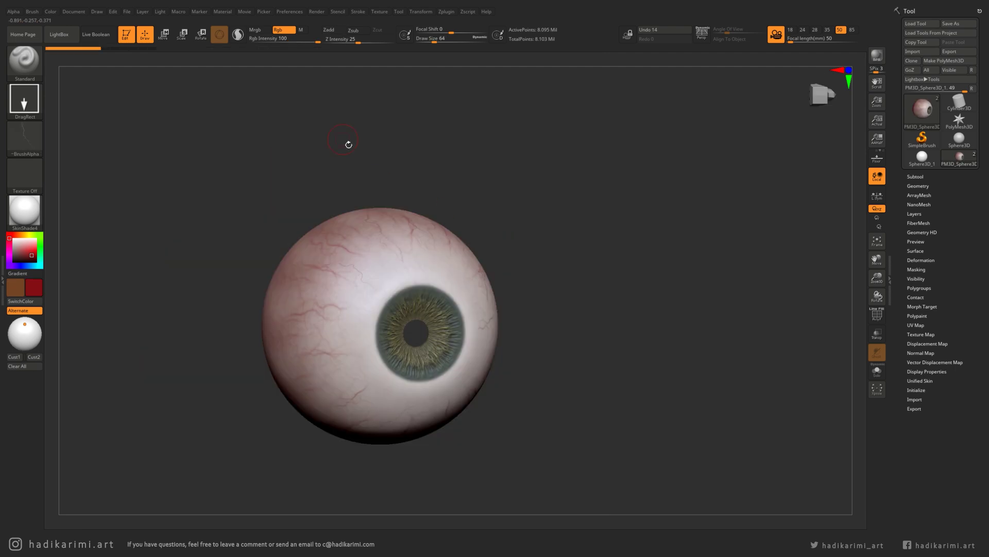
Set the Rgb Intensity to 70, enable Zadd at Z Intensity 10, and place a prominent raised vein beside the iris
{"action": "left_click_drag", "start_coordinate": [287, 41], "coordinate": [304, 43]}
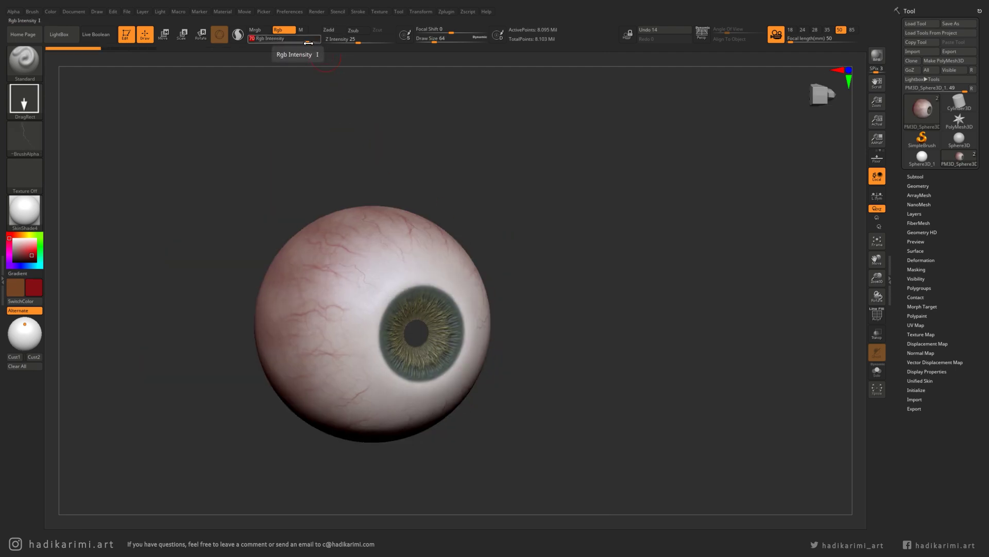
{"action": "left_click", "coordinate": [335, 31]}
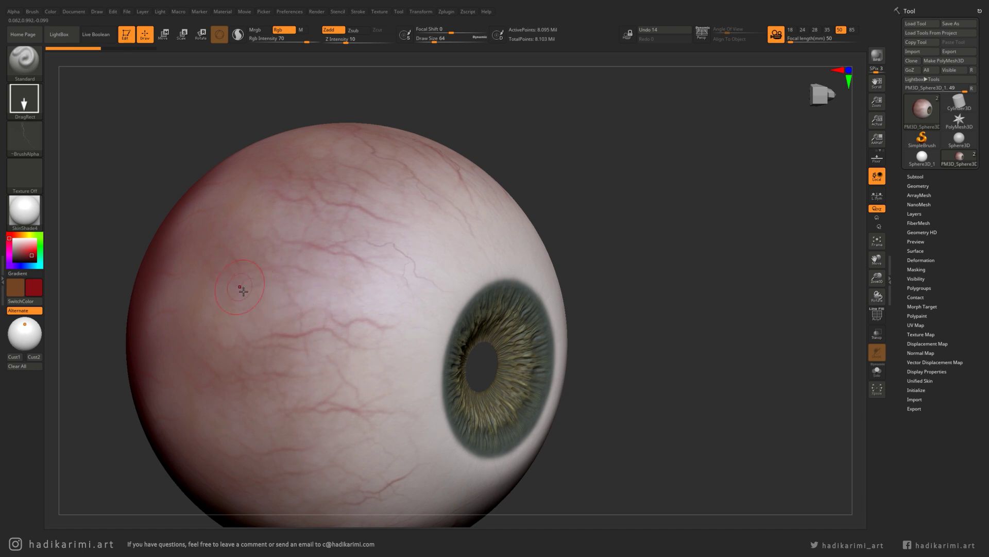
{"action": "left_click_drag", "start_coordinate": [416, 375], "coordinate": [455, 399]}
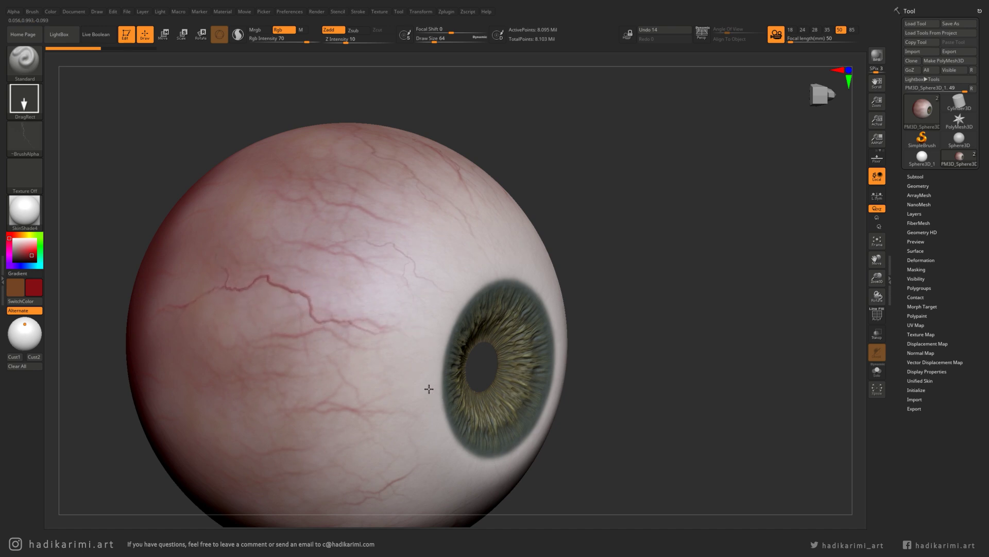
{"action": "right_click_drag", "start_coordinate": [442, 397], "coordinate": [387, 262]}
{"action": "mouse_move", "coordinate": [396, 324]}
{"action": "right_mouse_down"}
{"action": "mouse_move", "coordinate": [407, 323]}
{"action": "mouse_move", "coordinate": [395, 338]}
{"action": "right_mouse_up"}
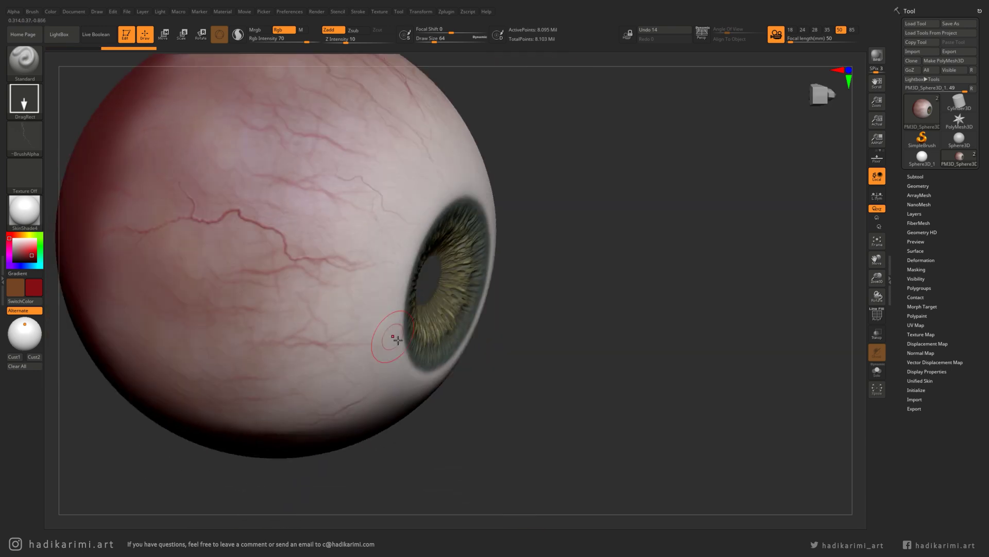
Add more raised red veins around the eye white and set the Z Intensity to 13
{"action": "right_click_drag", "start_coordinate": [338, 225], "coordinate": [345, 305]}
{"action": "mouse_move", "coordinate": [457, 169]}
{"action": "left_mouse_down"}
{"action": "mouse_move", "coordinate": [486, 159]}
{"action": "mouse_move", "coordinate": [462, 175]}
{"action": "left_mouse_up"}
{"action": "mouse_move", "coordinate": [437, 217]}
{"action": "right_mouse_down"}
{"action": "mouse_move", "coordinate": [393, 212]}
{"action": "mouse_move", "coordinate": [395, 263]}
{"action": "mouse_move", "coordinate": [450, 276]}
{"action": "mouse_move", "coordinate": [446, 331]}
{"action": "right_mouse_up"}
{"action": "type", "text": "13"}
{"action": "key", "text": "Return"}
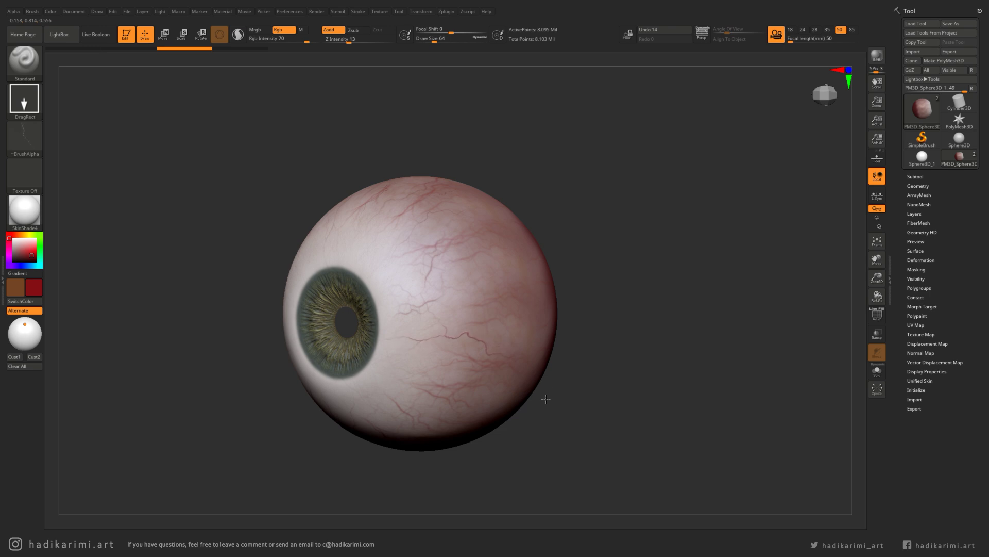
Switch to the Lightning3 alpha with a slightly darker red and place more raised veins on the underside of the eye white
{"action": "right_click_drag", "start_coordinate": [386, 195], "coordinate": [460, 235], "text": "alt"}
{"action": "right_click_drag", "start_coordinate": [460, 235], "coordinate": [495, 249]}
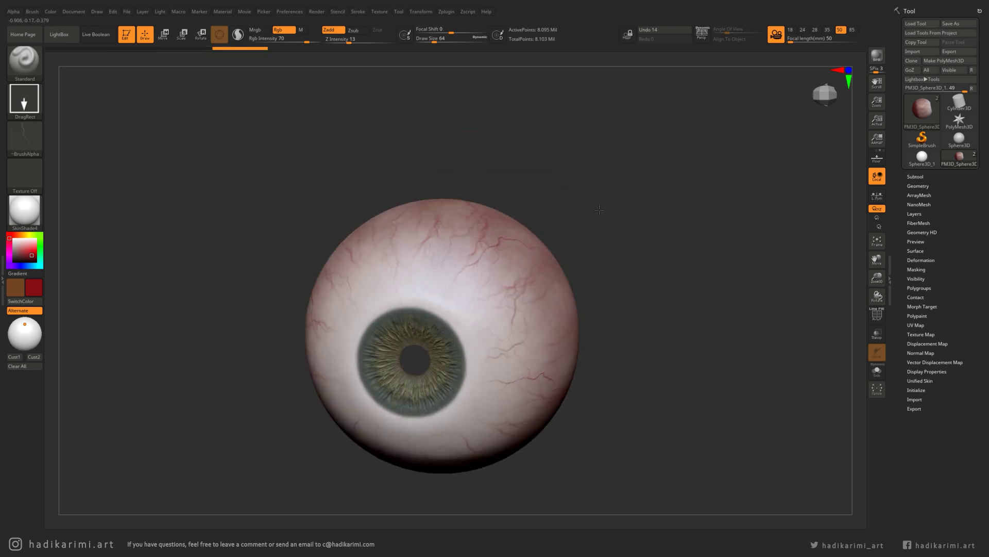
{"action": "right_click_drag", "start_coordinate": [519, 324], "coordinate": [452, 319]}
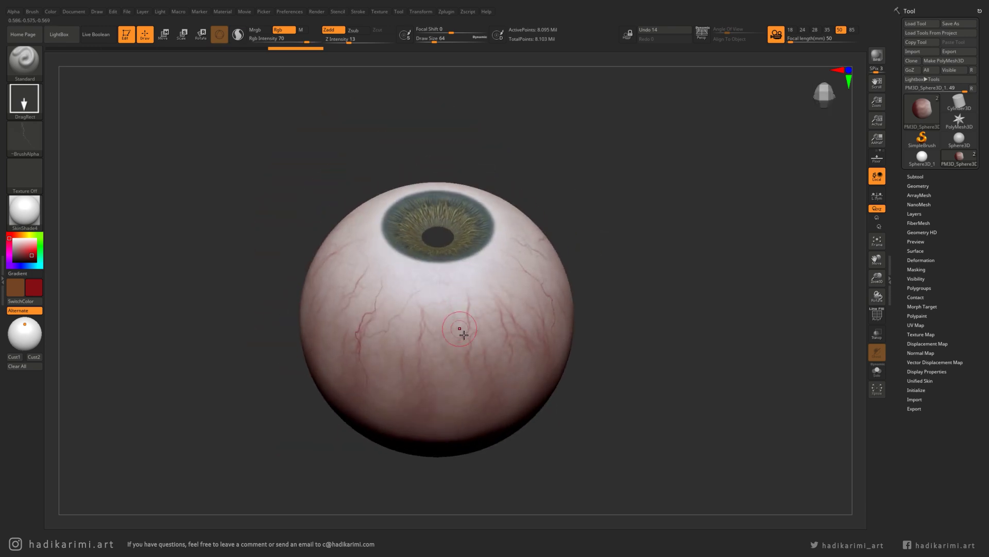
{"action": "left_click", "coordinate": [30, 148]}
{"action": "left_click", "coordinate": [216, 148]}
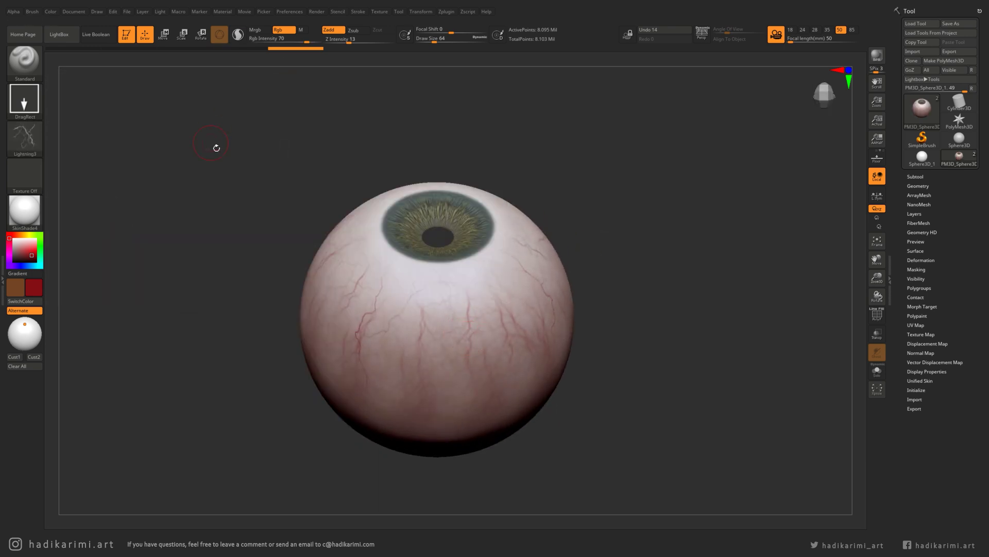
{"action": "left_click", "coordinate": [32, 257]}
{"action": "left_click_drag", "start_coordinate": [454, 352], "coordinate": [487, 284]}
{"action": "right_click_drag", "start_coordinate": [487, 284], "coordinate": [344, 340]}
{"action": "left_click_drag", "start_coordinate": [299, 348], "coordinate": [250, 424]}
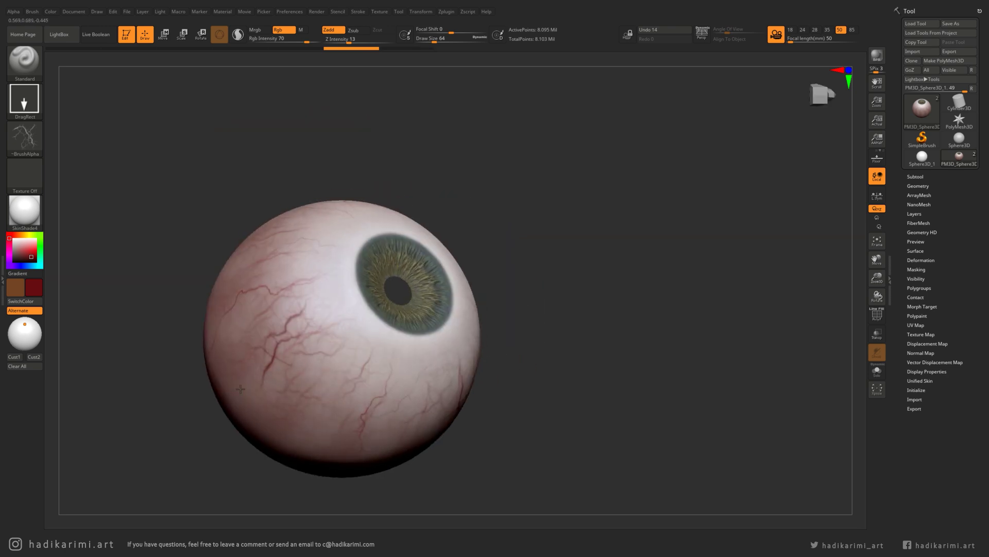
Switch to the Lightning2 alpha, adjust its blur, and place a long raised vein on the eye white beside the iris
{"action": "right_click_drag", "start_coordinate": [436, 342], "coordinate": [471, 207]}
{"action": "right_click_drag", "start_coordinate": [531, 165], "coordinate": [185, 172]}
{"action": "left_click", "coordinate": [24, 137]}
{"action": "left_click", "coordinate": [257, 145]}
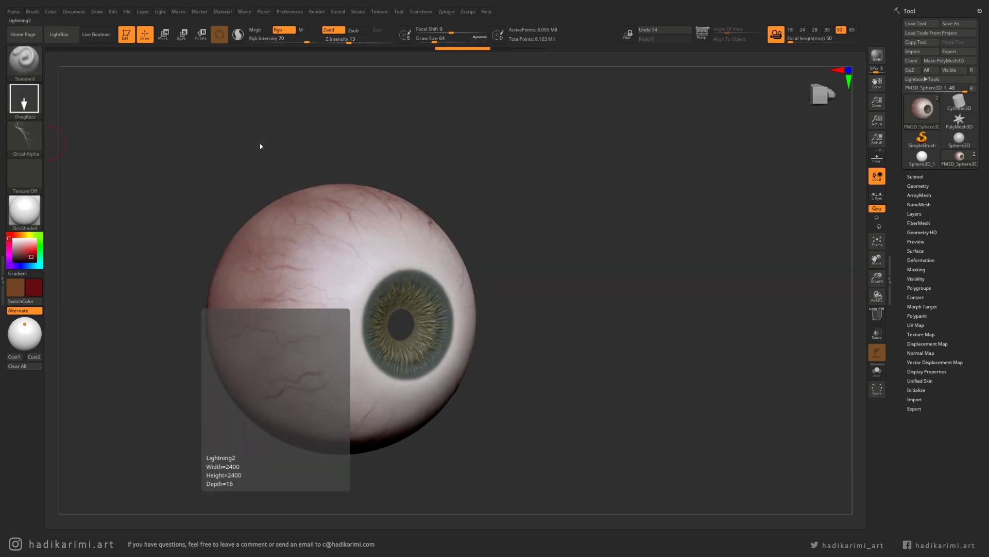
{"action": "left_click", "coordinate": [13, 11]}
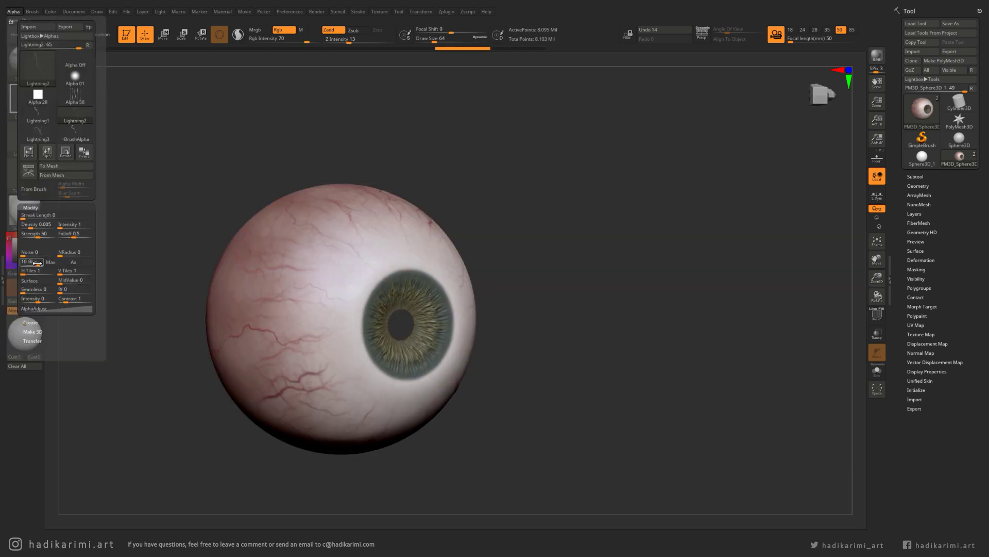
{"action": "left_click_drag", "start_coordinate": [324, 284], "coordinate": [325, 285]}
{"action": "right_click_drag", "start_coordinate": [315, 282], "coordinate": [344, 289], "text": "ctrl"}
{"action": "mouse_move", "coordinate": [266, 108]}
{"action": "left_mouse_down"}
{"action": "mouse_move", "coordinate": [177, 209]}
{"action": "mouse_move", "coordinate": [319, 307]}
{"action": "mouse_move", "coordinate": [365, 322]}
{"action": "left_mouse_up"}
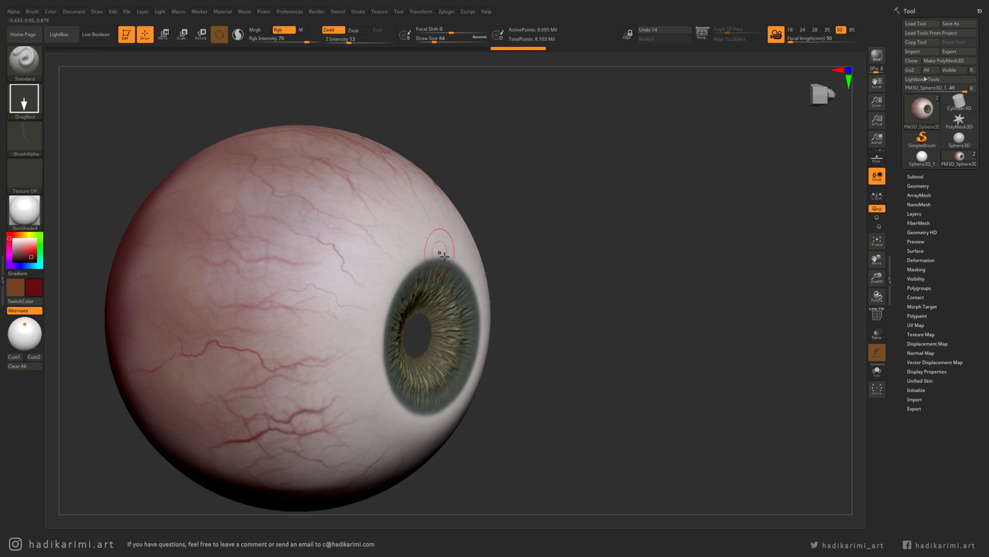
Rename the painted eyeball subtool to Sclera and the plain sphere subtool to Cornea
{"action": "right_click_drag", "start_coordinate": [428, 245], "coordinate": [419, 216], "text": "shift"}
{"action": "mouse_move", "coordinate": [433, 252]}
{"action": "right_mouse_down", "text": "ctrl"}
{"action": "mouse_move", "coordinate": [442, 295]}
{"action": "mouse_move", "coordinate": [495, 339]}
{"action": "mouse_move", "coordinate": [484, 314]}
{"action": "right_mouse_up", "text": "ctrl"}
{"action": "right_click_drag", "start_coordinate": [484, 315], "coordinate": [466, 362], "text": "ctrl"}
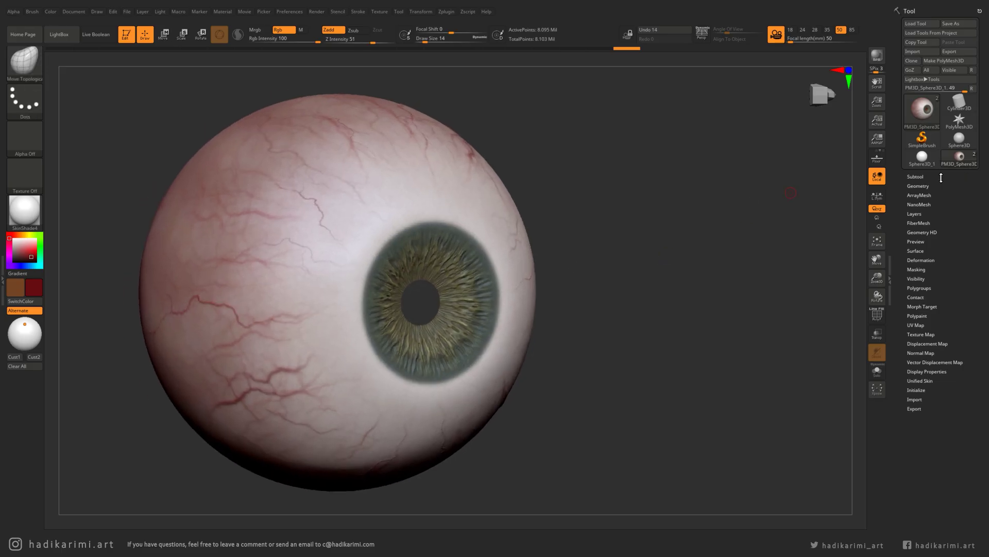
{"action": "left_click", "coordinate": [917, 176]}
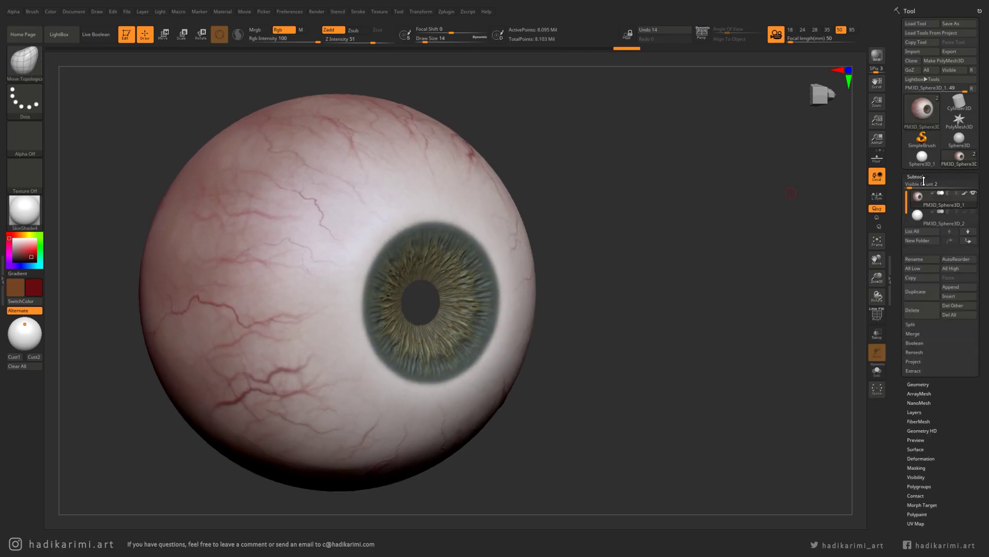
{"action": "left_click", "coordinate": [923, 258]}
{"action": "type", "text": "Sclera"}
{"action": "key", "text": "Return"}
{"action": "left_click", "coordinate": [927, 219]}
{"action": "left_click", "coordinate": [920, 264]}
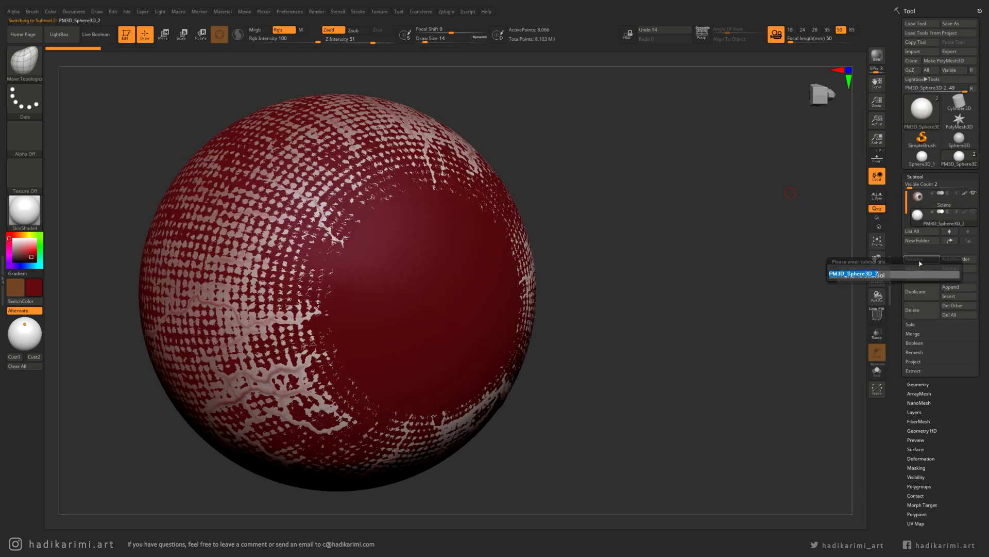
{"action": "type", "text": "Cornea"}
{"action": "key", "text": "Return"}
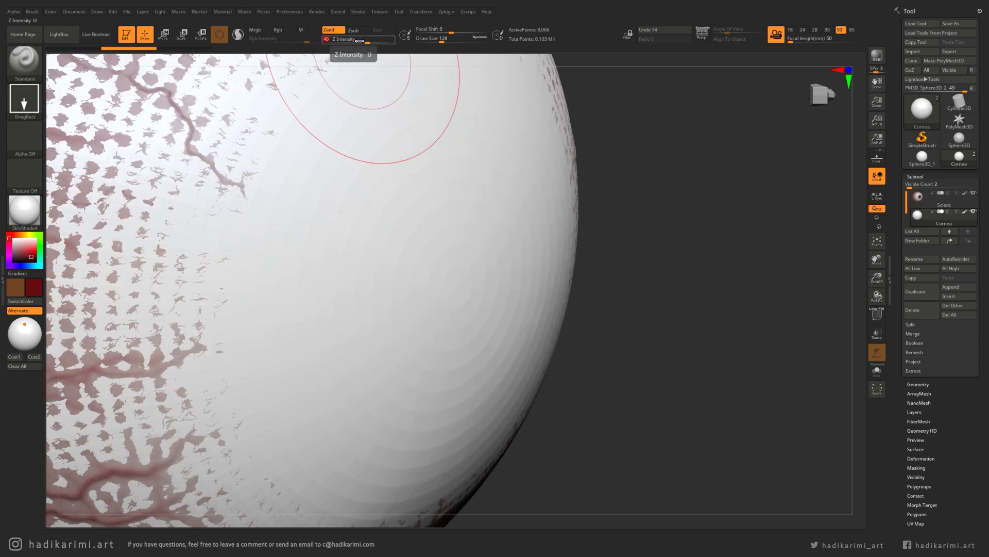
With transparency and the wireframe shown temporarily, pull out a bulge on the Cornea centred over the iris at Z Intensity 40
{"action": "left_click", "coordinate": [877, 334]}
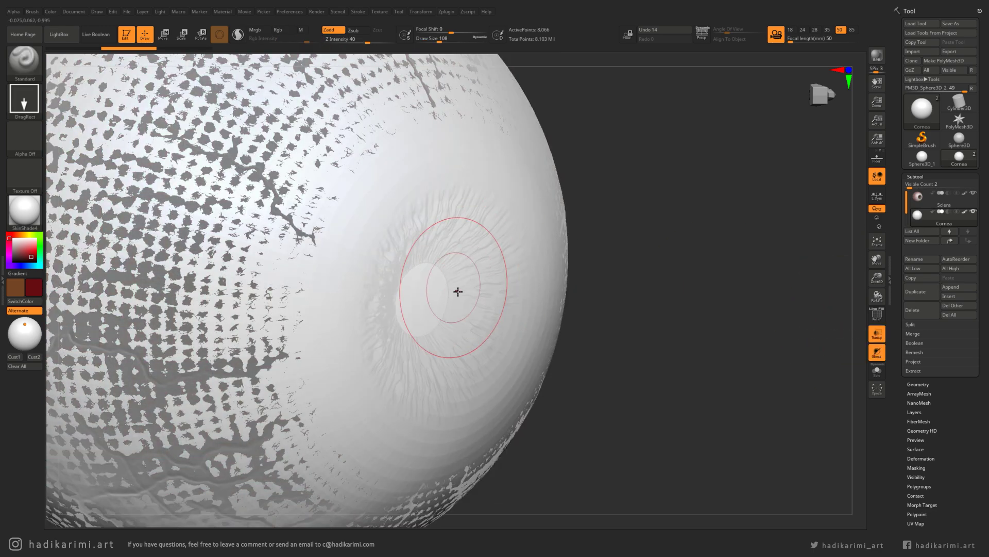
{"action": "key", "text": "shift+f"}
{"action": "right_click_drag", "start_coordinate": [521, 211], "coordinate": [510, 235]}
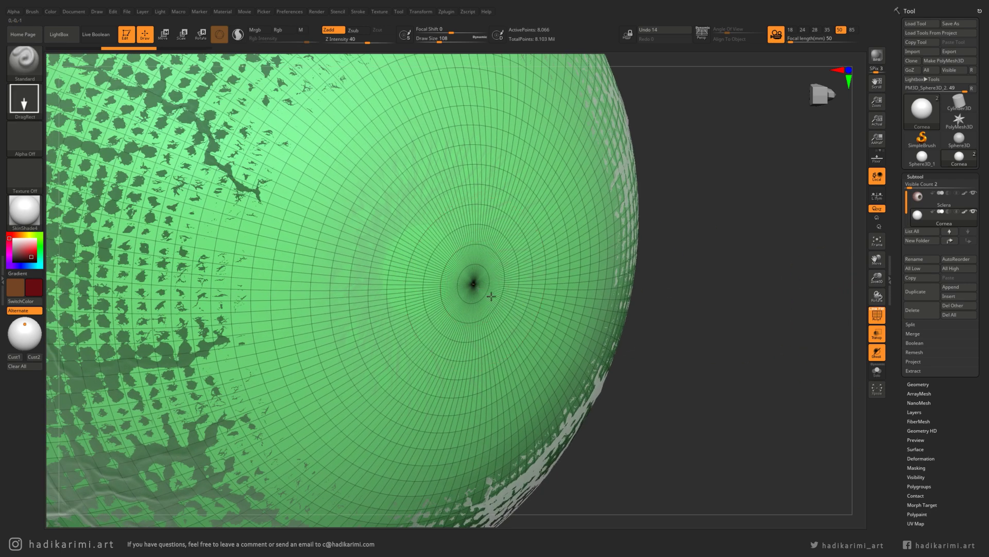
{"action": "left_click_drag", "start_coordinate": [529, 307], "coordinate": [644, 348]}
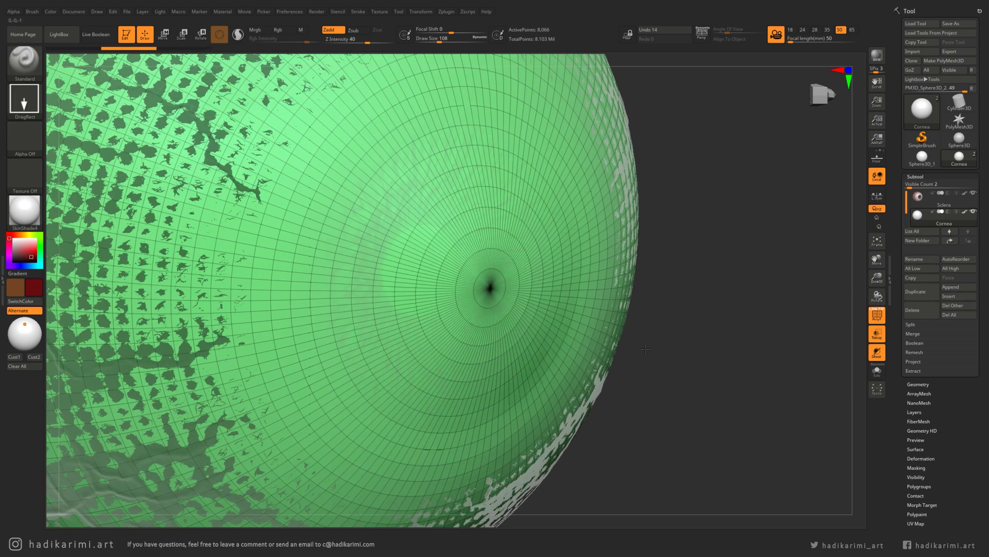
{"action": "left_click", "coordinate": [877, 352]}
{"action": "left_click", "coordinate": [877, 334]}
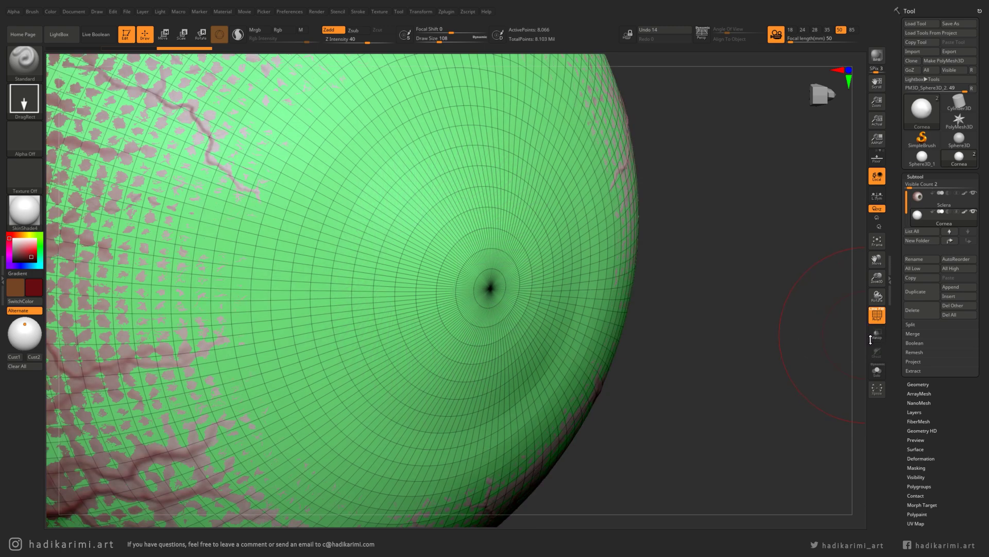
{"action": "left_click", "coordinate": [877, 315]}
Isolate the Cornea, set the Z Intensity to 20, and raise a wider bulge around its front pole
{"action": "left_click", "coordinate": [877, 370]}
{"action": "mouse_move", "coordinate": [551, 294]}
{"action": "right_mouse_down"}
{"action": "mouse_move", "coordinate": [512, 299]}
{"action": "mouse_move", "coordinate": [508, 283]}
{"action": "mouse_move", "coordinate": [551, 296]}
{"action": "right_mouse_up"}
{"action": "right_click_drag", "start_coordinate": [551, 296], "coordinate": [556, 341], "text": "ctrl"}
{"action": "left_click", "coordinate": [365, 40]}
{"action": "type", "text": "20"}
{"action": "key", "text": "Return"}
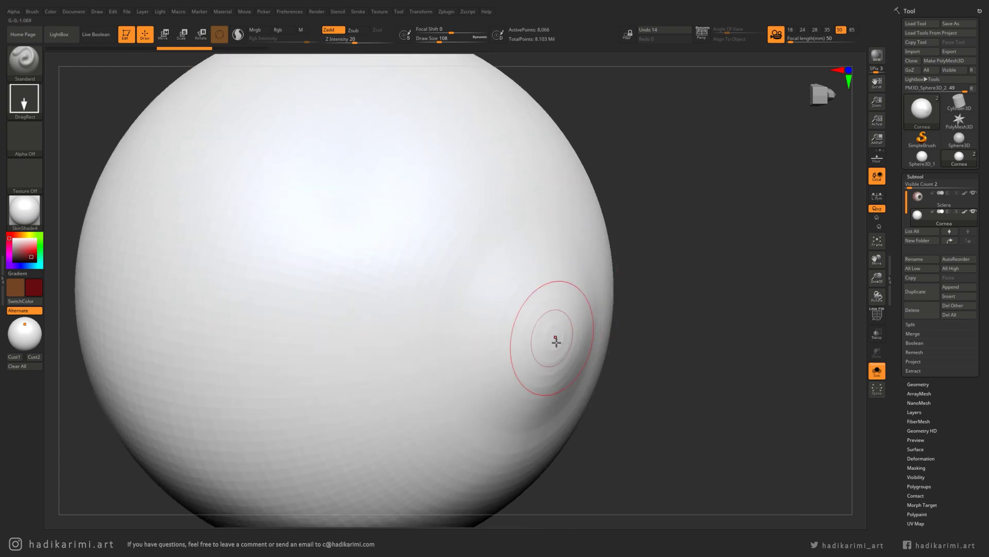
{"action": "left_click_drag", "start_coordinate": [591, 371], "coordinate": [753, 484]}
Subdivide the Cornea twice to reach subdivision level 3
{"action": "mouse_move", "coordinate": [550, 359]}
{"action": "right_mouse_down"}
{"action": "mouse_move", "coordinate": [504, 357]}
{"action": "mouse_move", "coordinate": [498, 316]}
{"action": "mouse_move", "coordinate": [520, 337]}
{"action": "mouse_move", "coordinate": [567, 331]}
{"action": "mouse_move", "coordinate": [536, 335]}
{"action": "right_mouse_up"}
{"action": "key", "text": "f"}
{"action": "left_click", "coordinate": [925, 385]}
{"action": "left_click", "coordinate": [920, 254]}
{"action": "left_click", "coordinate": [919, 254]}
{"action": "right_click_drag", "start_coordinate": [639, 213], "coordinate": [791, 308]}
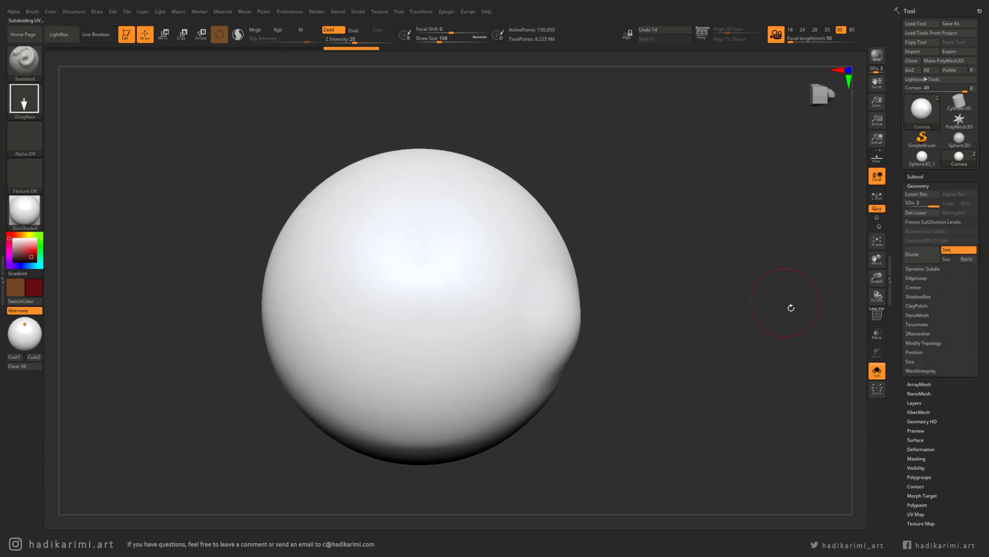
End the isolated view and set the Cornea's size to 2.12 so it encloses the Sclera
{"action": "left_click", "coordinate": [876, 371]}
{"action": "left_click", "coordinate": [910, 362]}
{"action": "left_click_drag", "start_coordinate": [937, 369], "coordinate": [958, 370]}
{"action": "type", "text": "2.12"}
{"action": "key", "text": "Return"}
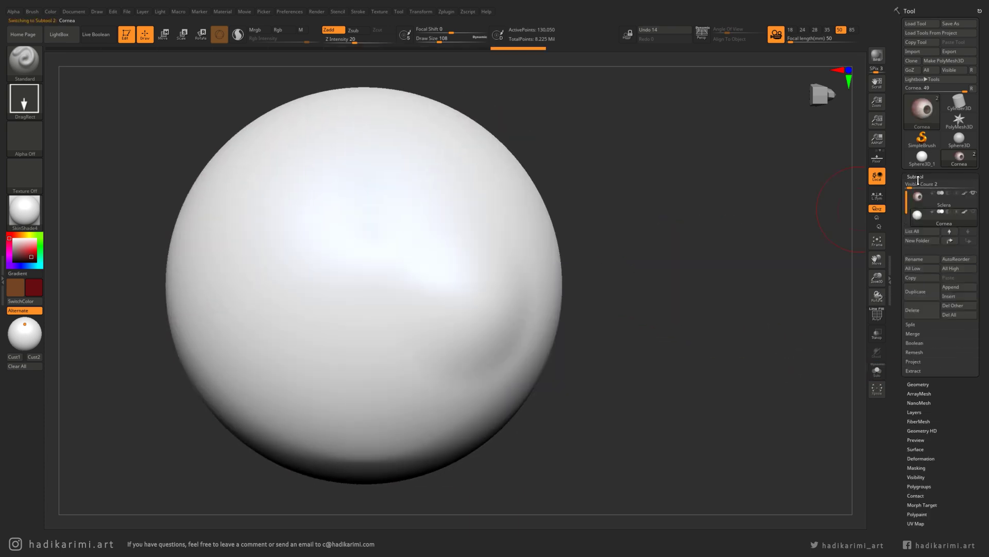
Enable BPR transparent shading for the Cornea, accept turning on the Transparent render property, and run a BPR render
{"action": "left_click", "coordinate": [918, 178]}
{"action": "left_click", "coordinate": [924, 372]}
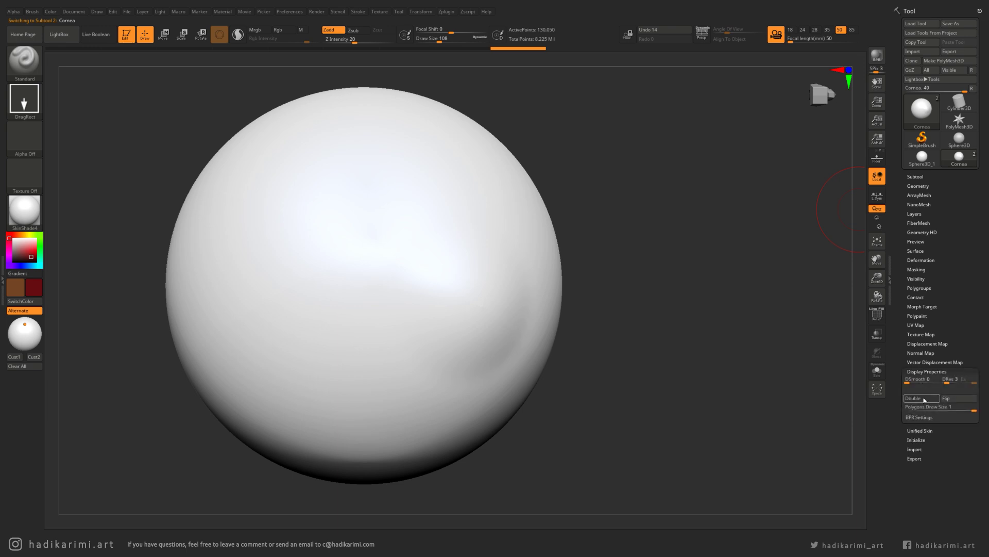
{"action": "left_click", "coordinate": [920, 418]}
{"action": "left_click", "coordinate": [928, 463]}
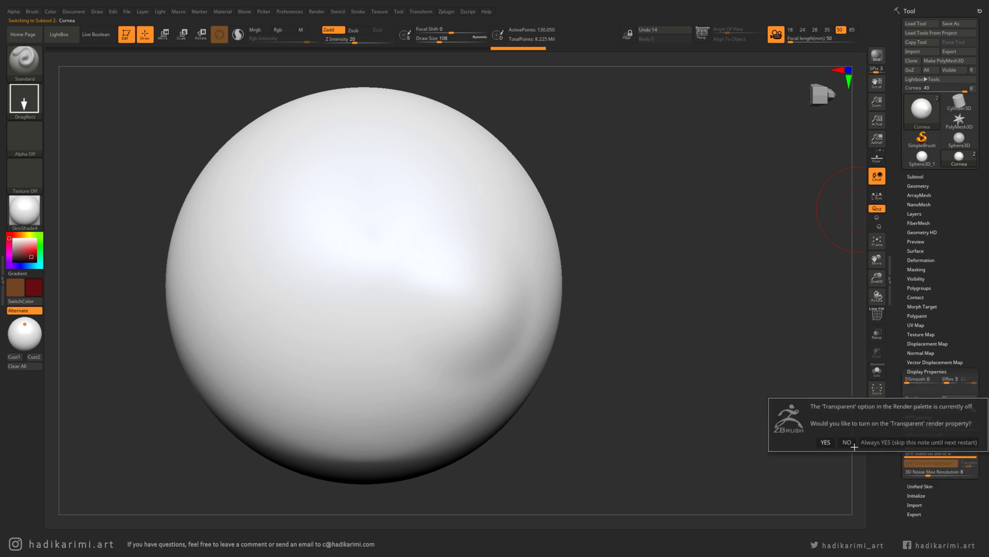
{"action": "left_click", "coordinate": [826, 444]}
{"action": "left_click", "coordinate": [878, 57]}
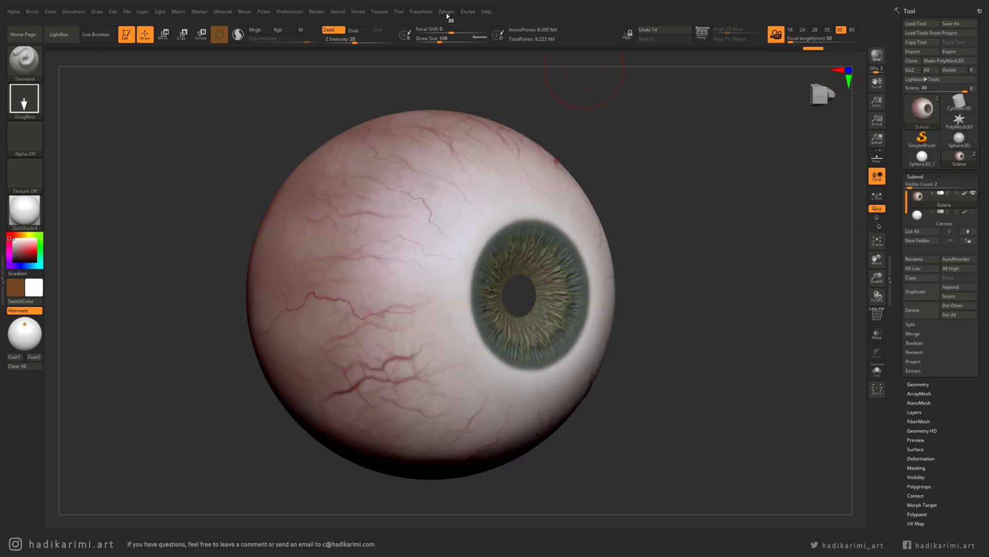
Create and export the Sclera's texture from polypaint at map size 4096 with the Multi Map Exporter
{"action": "left_click", "coordinate": [446, 11]}
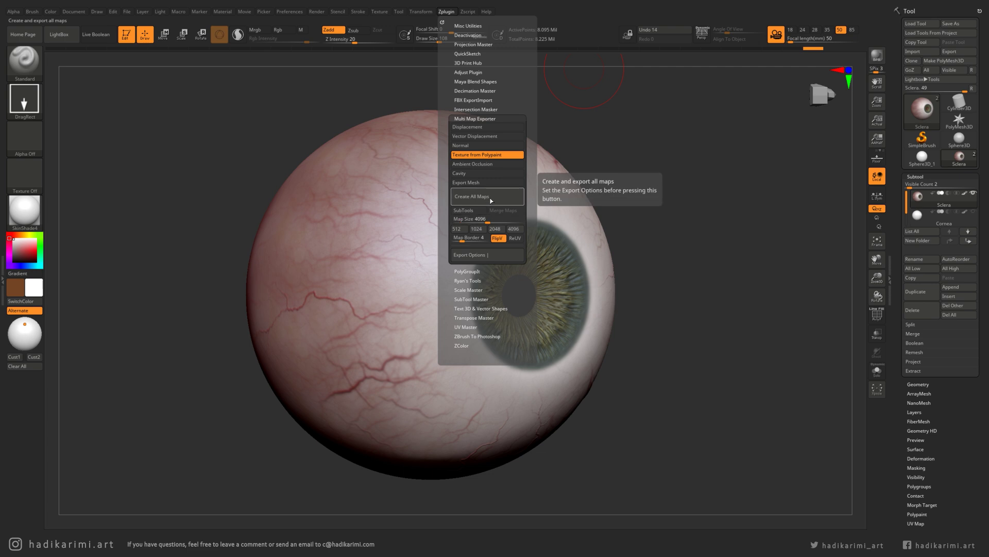
{"action": "left_click", "coordinate": [478, 118]}
{"action": "left_click", "coordinate": [476, 119]}
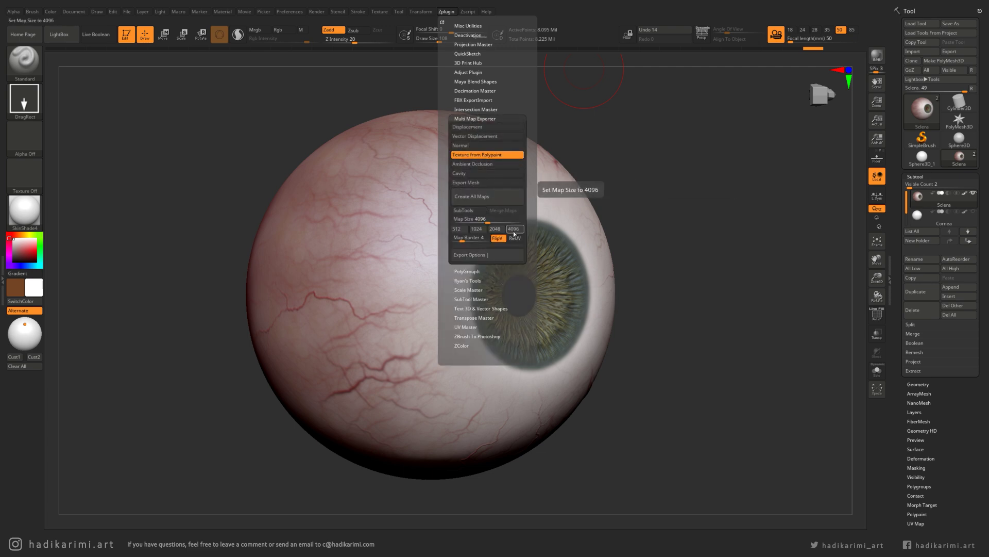
{"action": "left_click", "coordinate": [513, 199]}
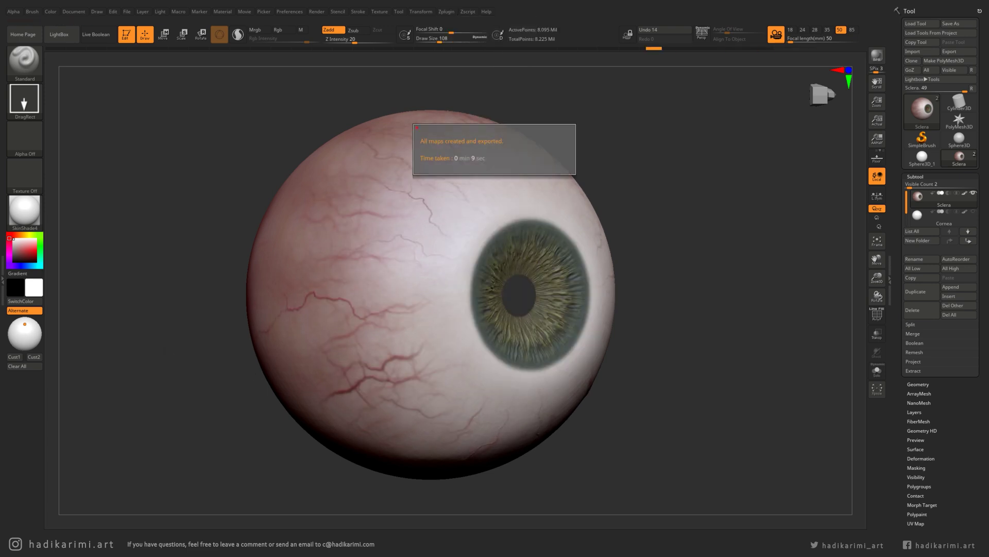
{"action": "double_click", "coordinate": [391, 248]}
{"action": "left_click_drag", "start_coordinate": [390, 248], "coordinate": [432, 392]}
{"action": "double_click", "coordinate": [487, 289]}
{"action": "left_click", "coordinate": [628, 91]}
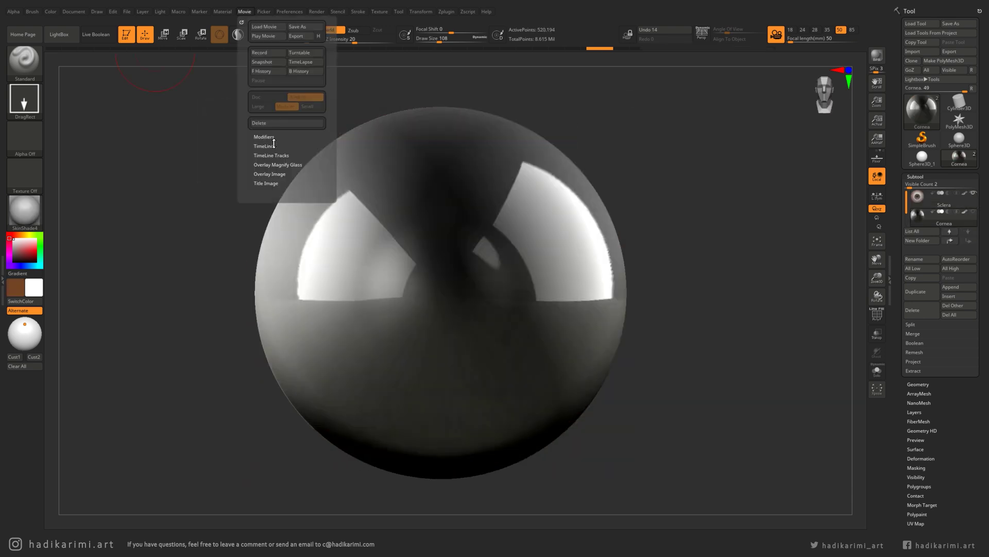
Render the eyeball with BPR and record a turntable movie of it spinning on the X axis
{"action": "left_click", "coordinate": [264, 137]}
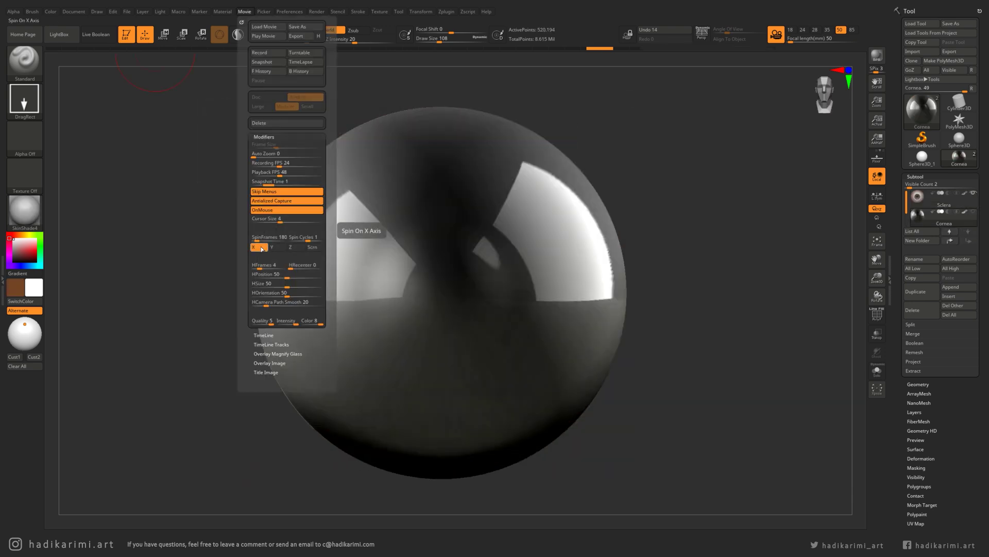
{"action": "left_click", "coordinate": [877, 55]}
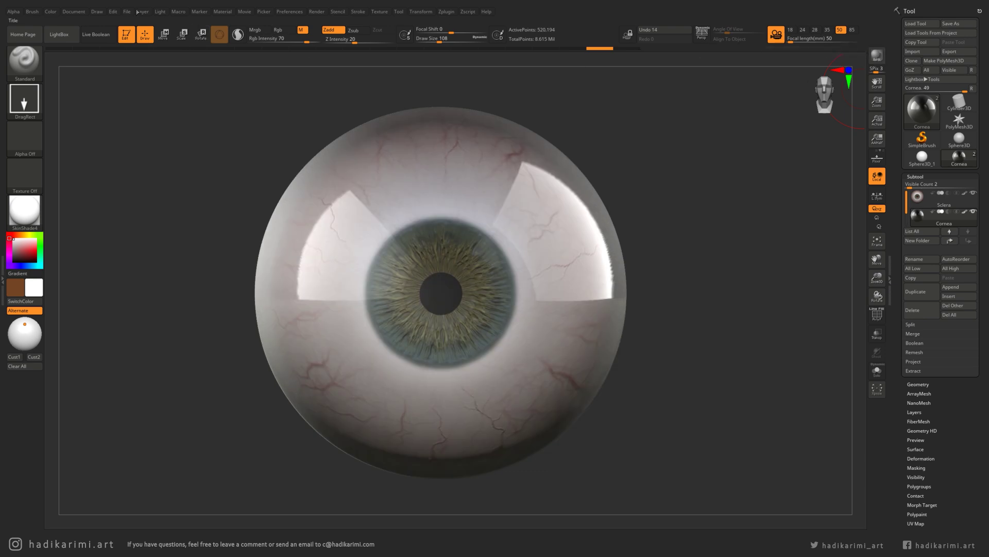
{"action": "left_click", "coordinate": [245, 12]}
{"action": "left_click", "coordinate": [300, 52]}
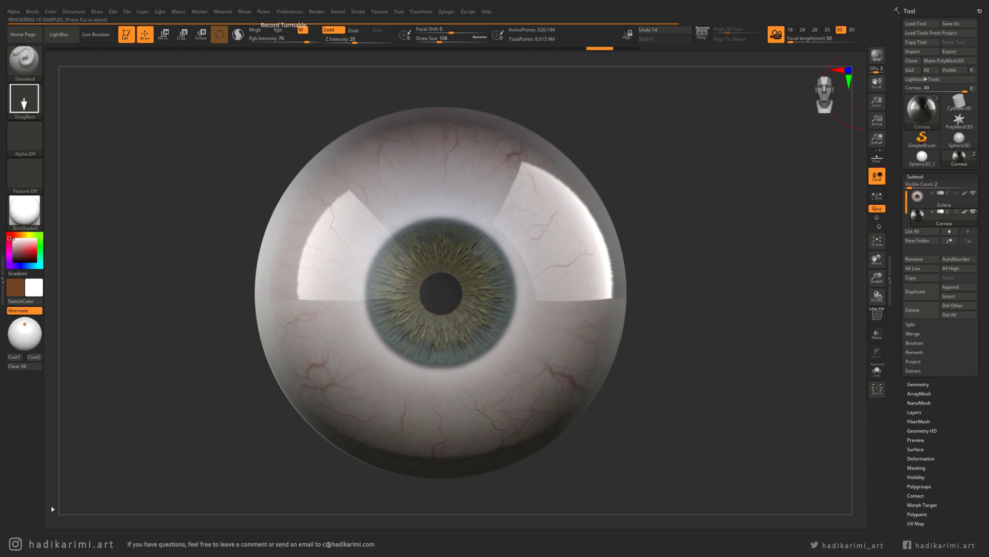